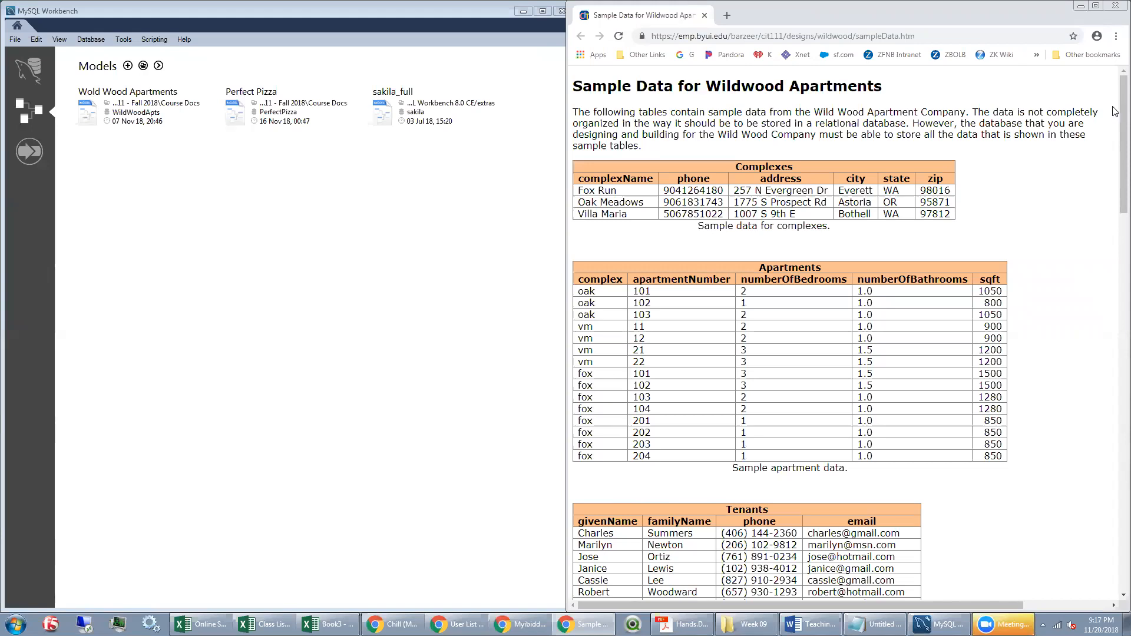
Create a new data model and rename its default schema to WWA
{"action": "left_click", "coordinate": [129, 67]}
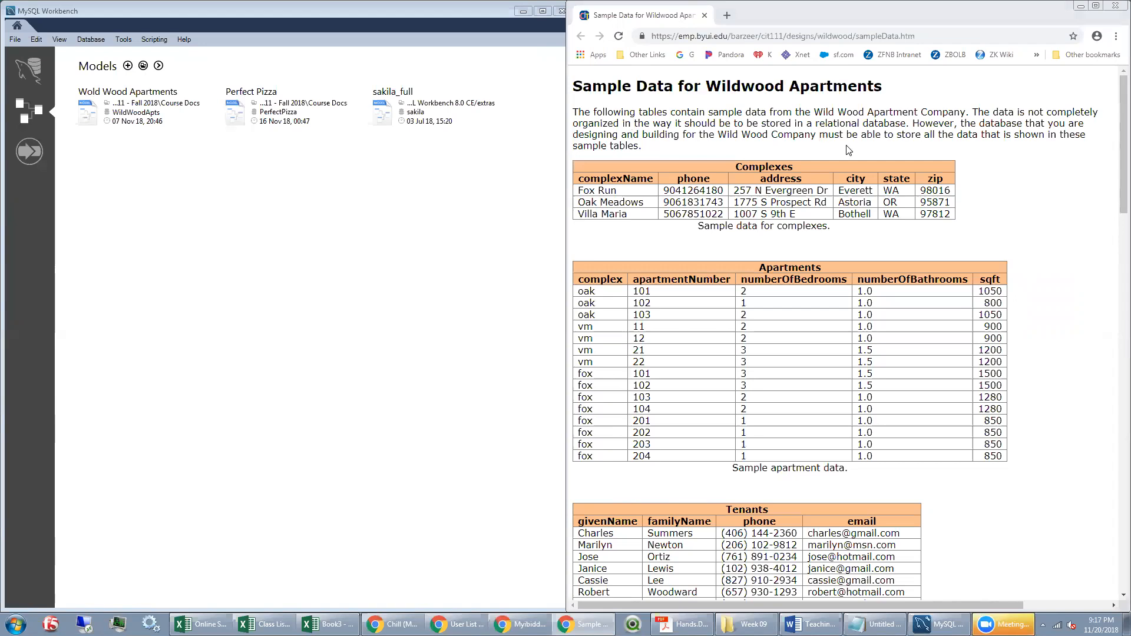
{"action": "left_click", "coordinate": [127, 69]}
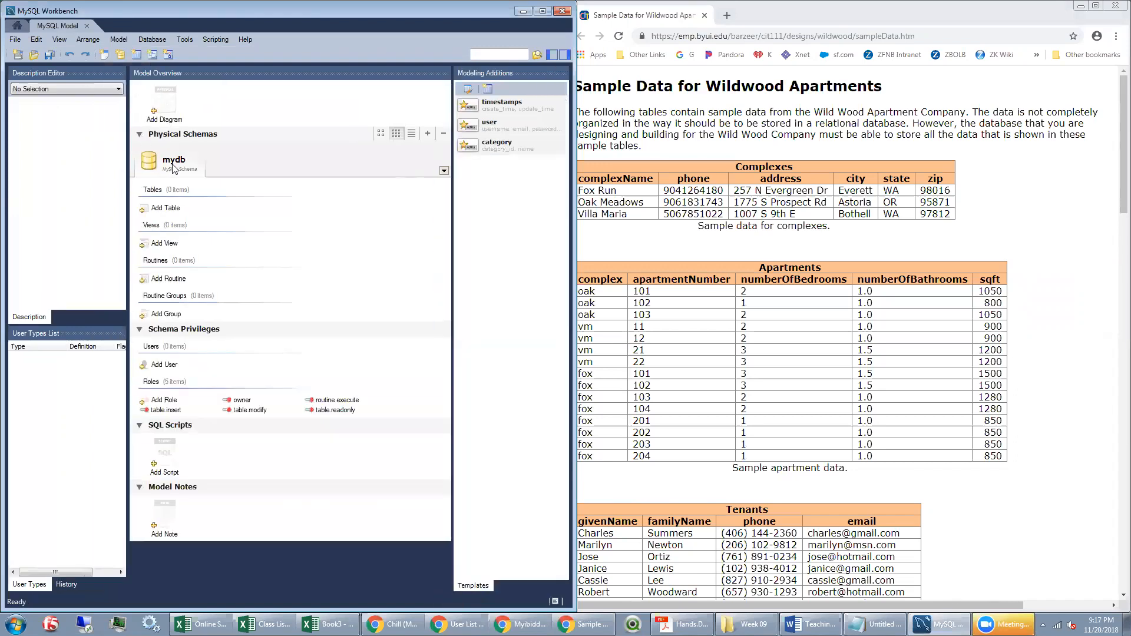
{"action": "double_click", "coordinate": [176, 165]}
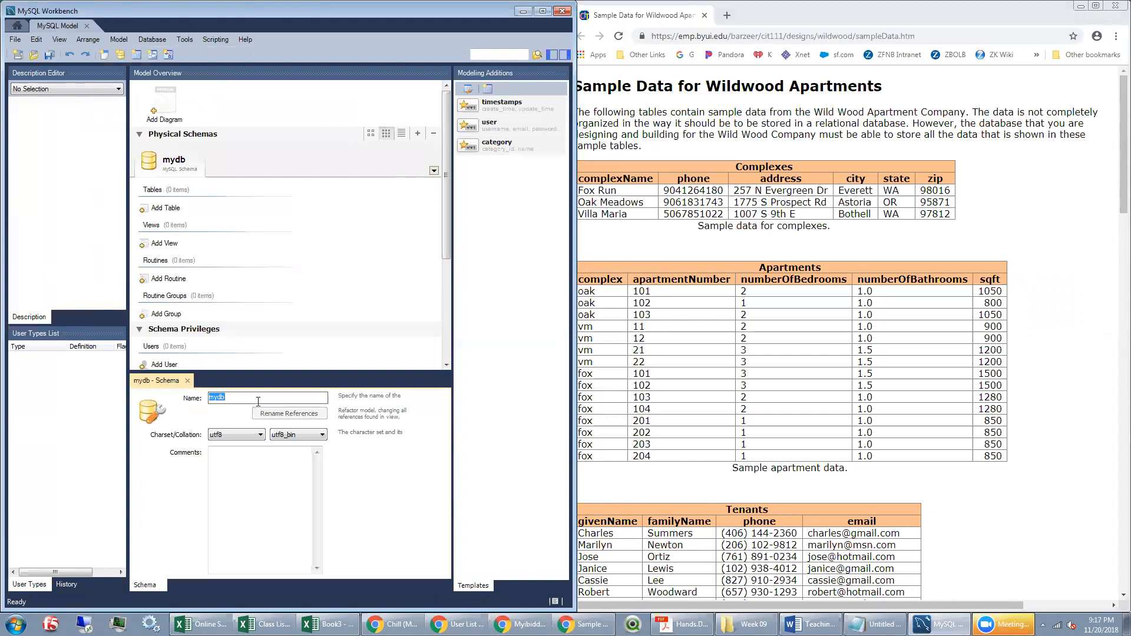
{"action": "type", "text": "WWA"}
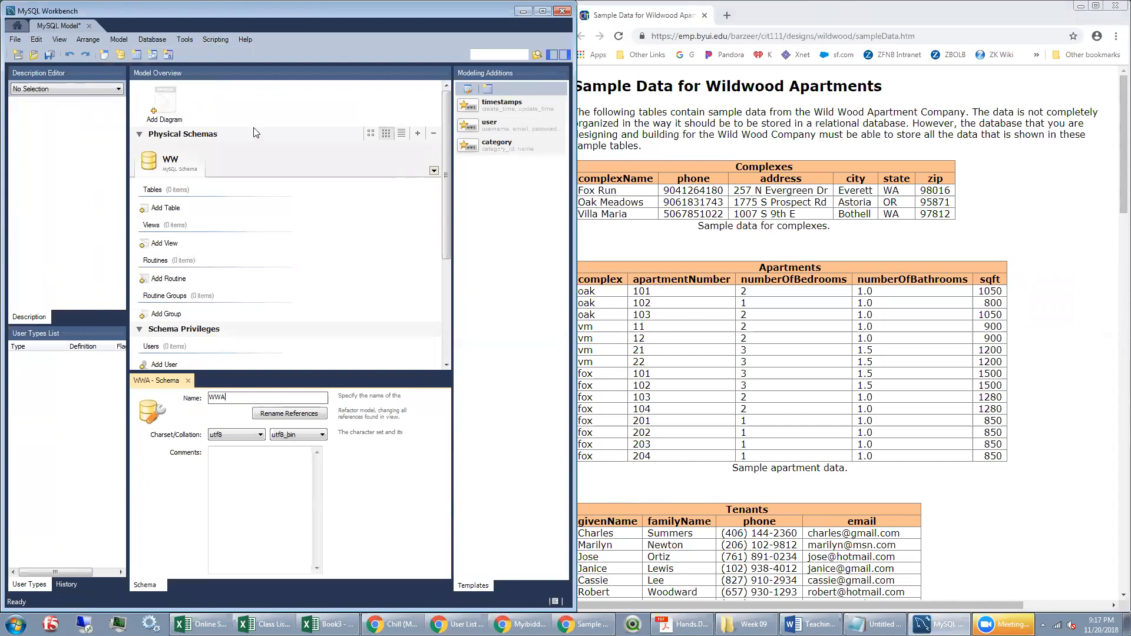
{"action": "left_click", "coordinate": [256, 112]}
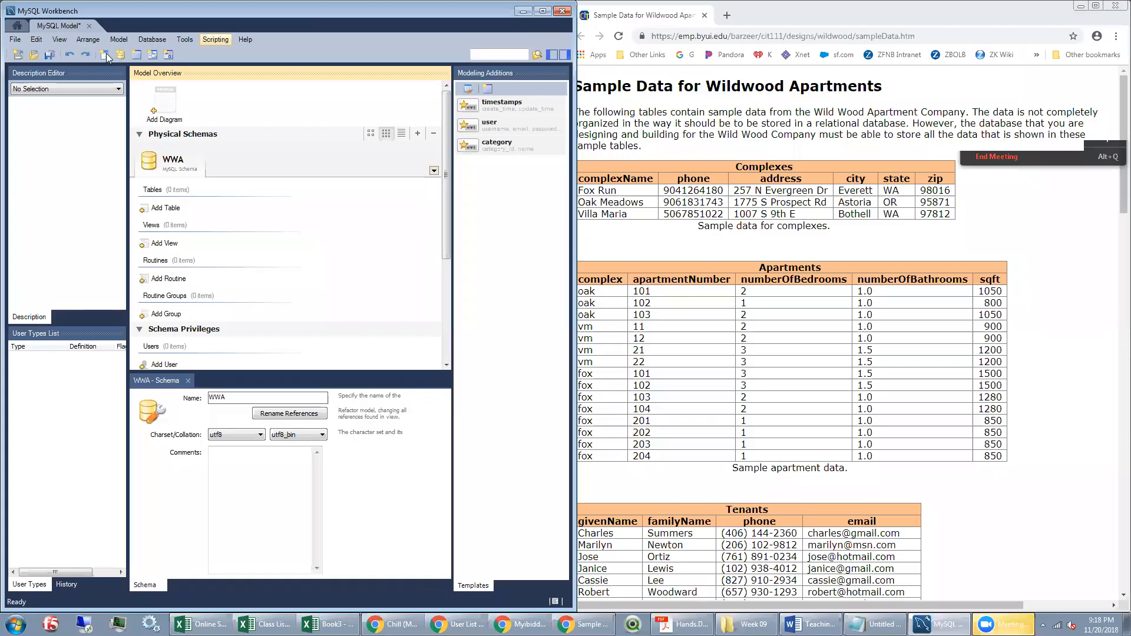
Add an EER diagram to the model and place a new table near the diagram's upper-left corner
{"action": "left_click", "coordinate": [105, 54]}
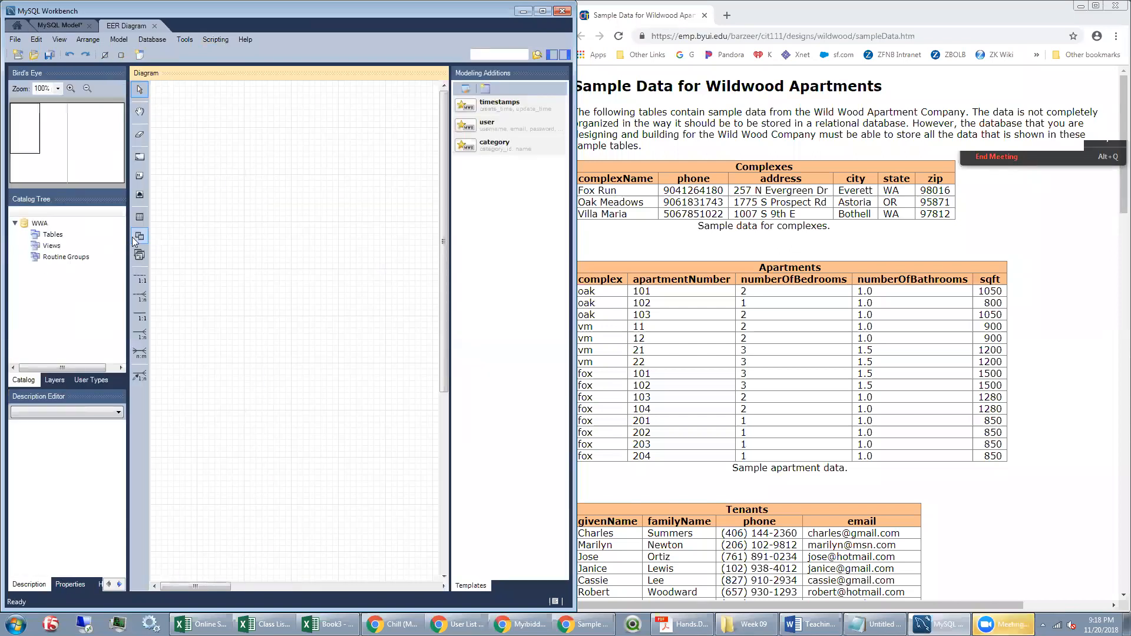
{"action": "left_click", "coordinate": [871, 134]}
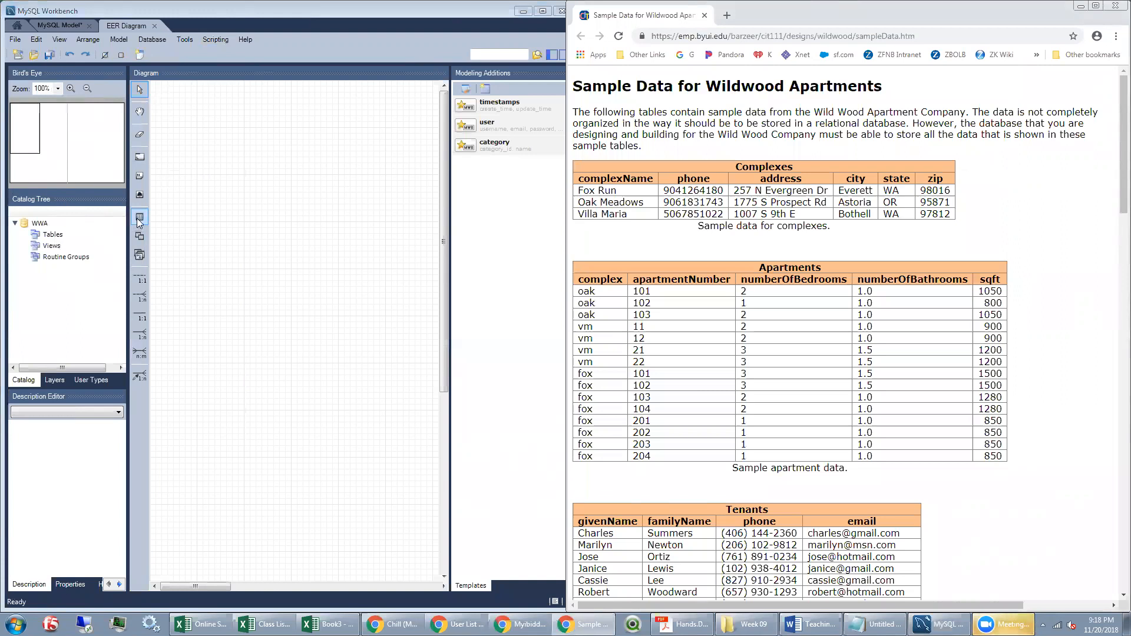
{"action": "left_click", "coordinate": [174, 115]}
{"action": "key", "text": "t"}
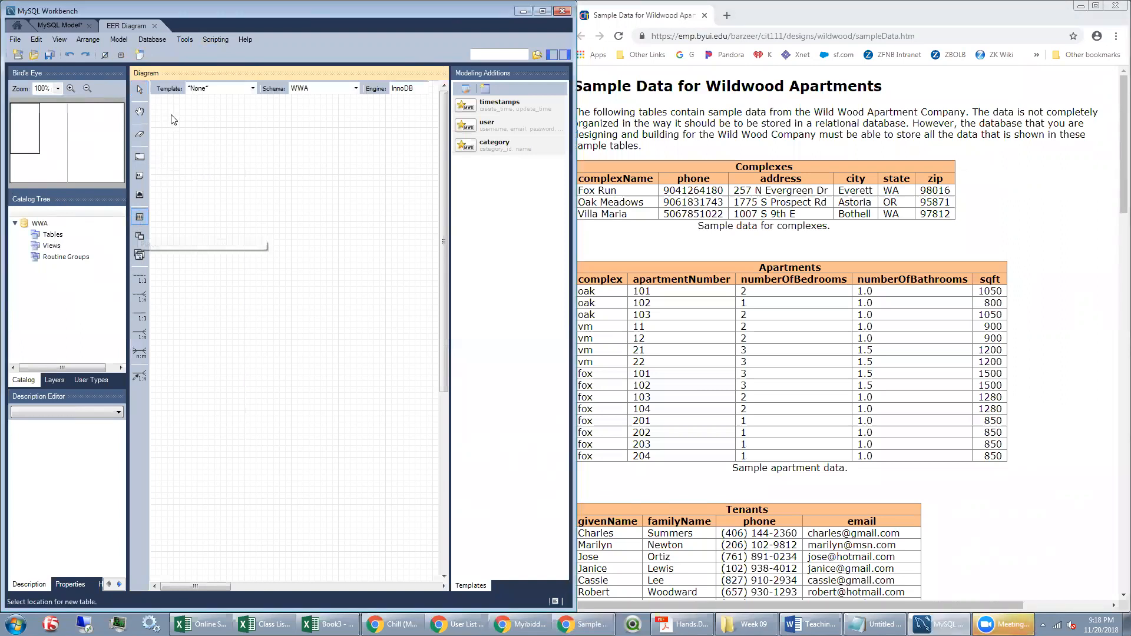
{"action": "left_click", "coordinate": [174, 120]}
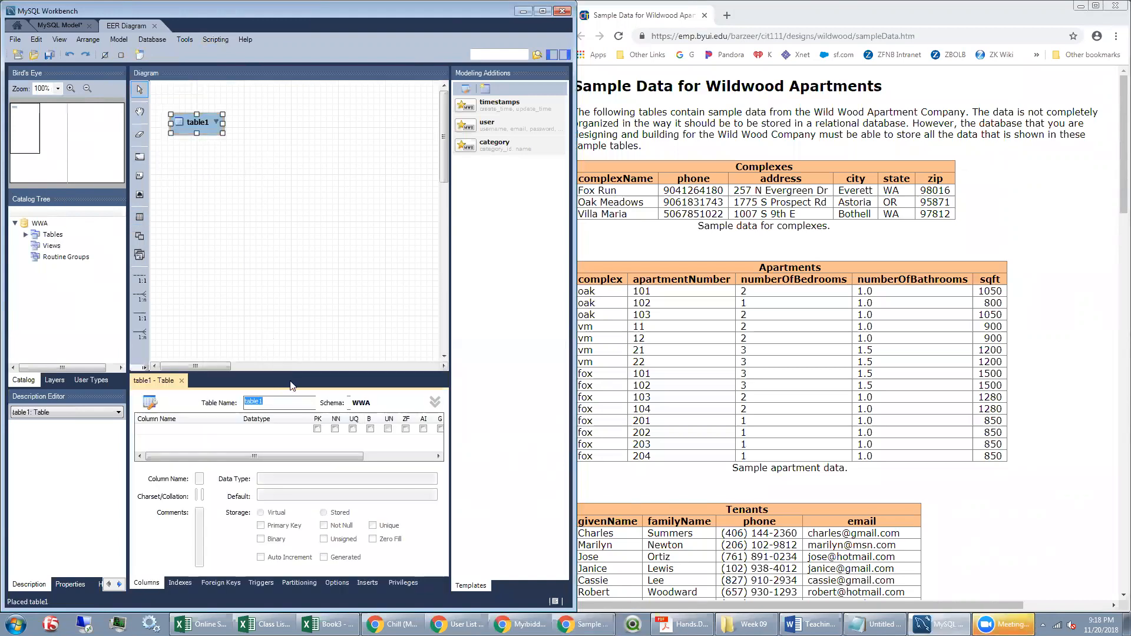
Enlarge the table editing area and rename the new table to Complex
{"action": "left_click_drag", "start_coordinate": [291, 377], "coordinate": [291, 277]}
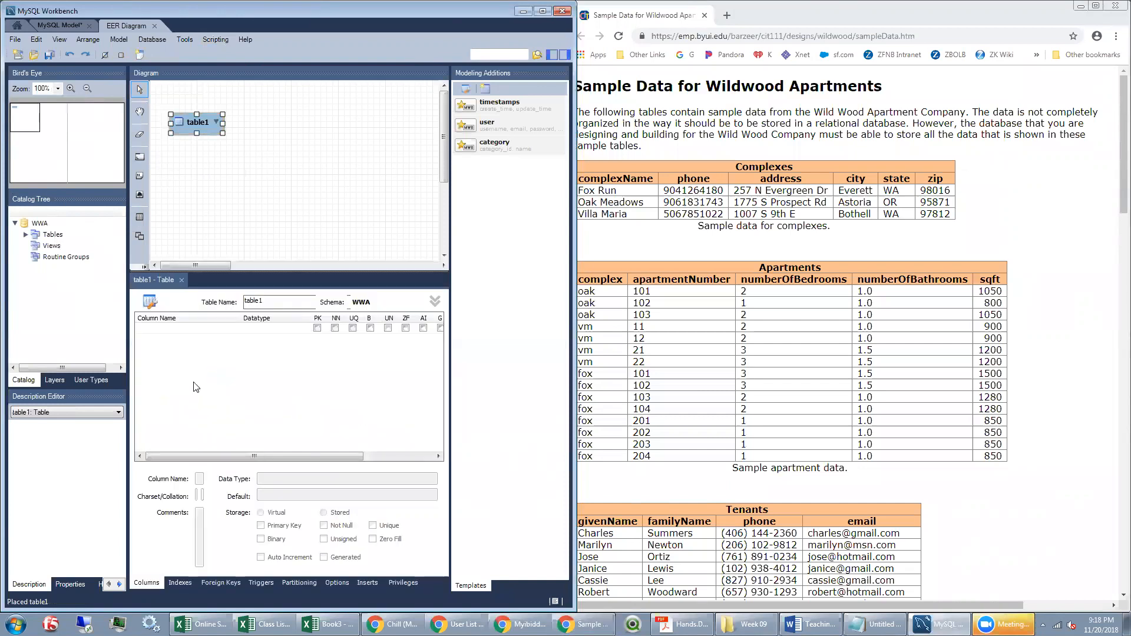
{"action": "double_click", "coordinate": [268, 301]}
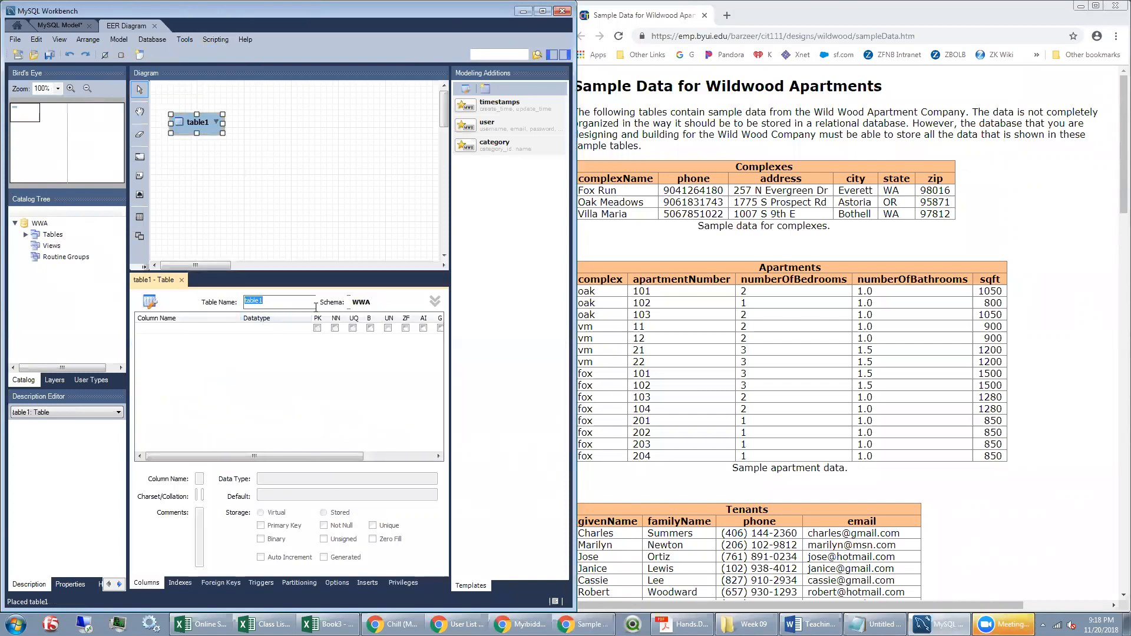
{"action": "type", "text": "Complex"}
Add a first column named ComplexKey to the Complex table, checking the complex abbreviations in the sample Apartments data
{"action": "left_click", "coordinate": [208, 329]}
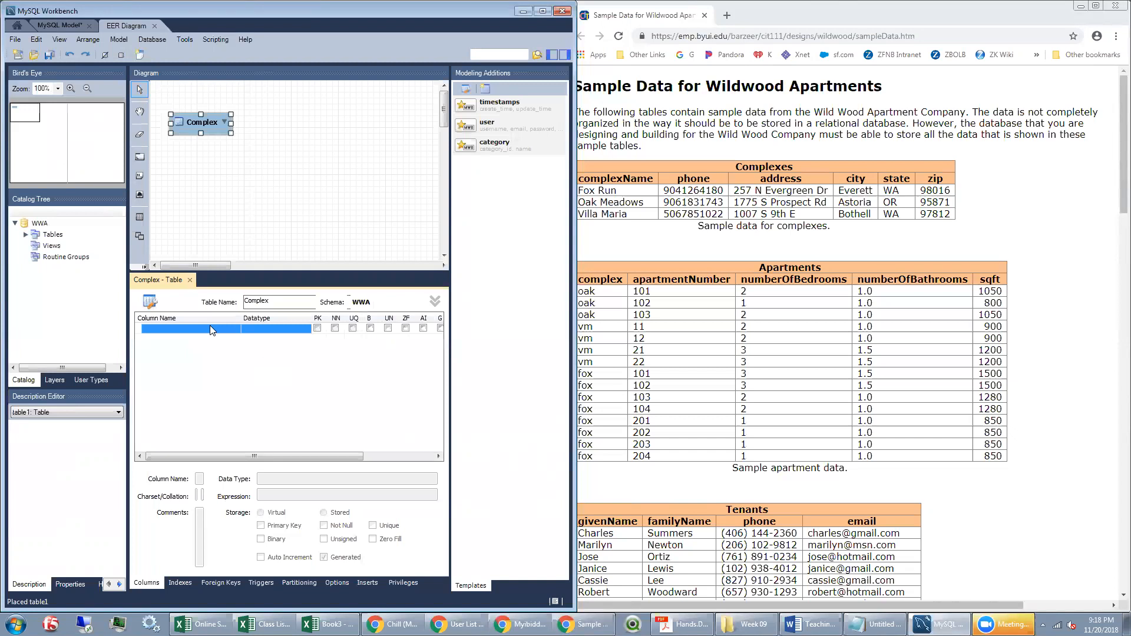
{"action": "left_click", "coordinate": [213, 328]}
{"action": "type", "text": "ComplexKey"}
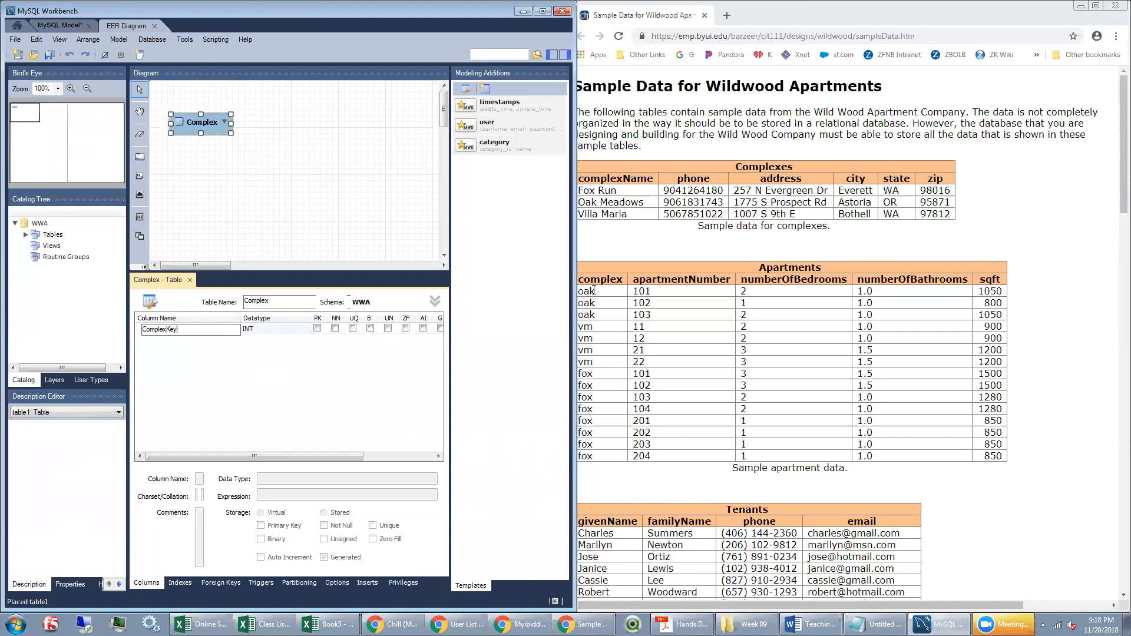
{"action": "left_click_drag", "start_coordinate": [587, 280], "coordinate": [592, 409]}
{"action": "left_click", "coordinate": [612, 431]}
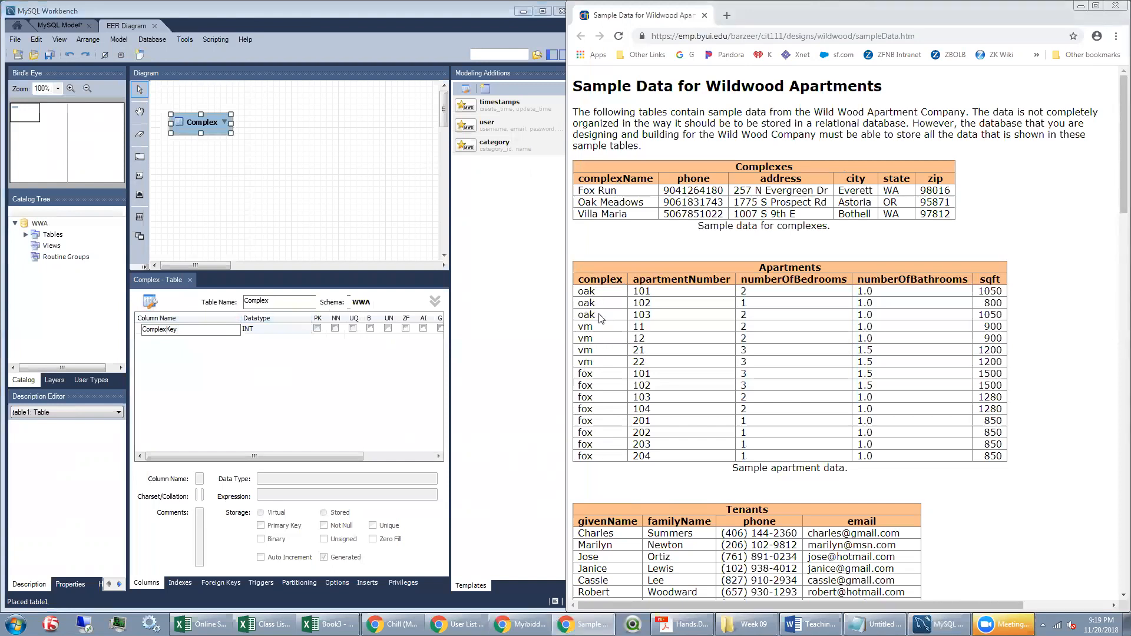
Set the datatype of the ComplexKey column to VARCHAR(3)
{"action": "left_click", "coordinate": [265, 332]}
{"action": "left_click", "coordinate": [295, 329]}
{"action": "key", "text": "BackSpace"}
{"action": "key", "text": "BackSpace"}
{"action": "key", "text": "BackSpace"}
{"action": "type", "text": "VARC"}
{"action": "type", "text": "AH"}
{"action": "type", "text": "R(2"}
{"action": "key", "text": "BackSpace"}
{"action": "type", "text": "3)"}
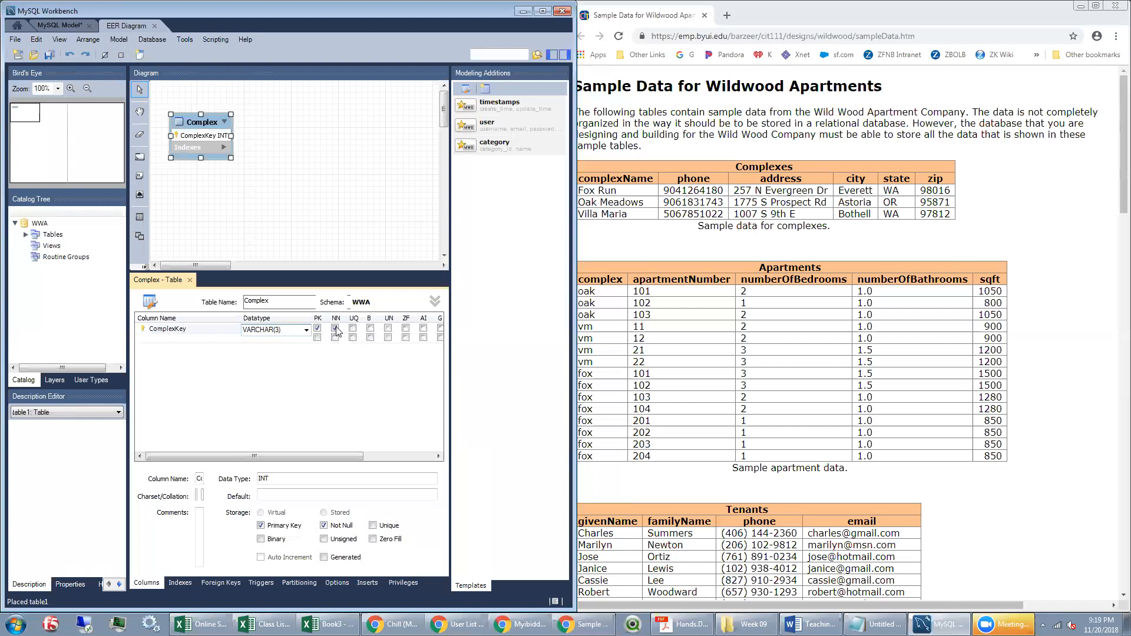
{"action": "left_click", "coordinate": [289, 365]}
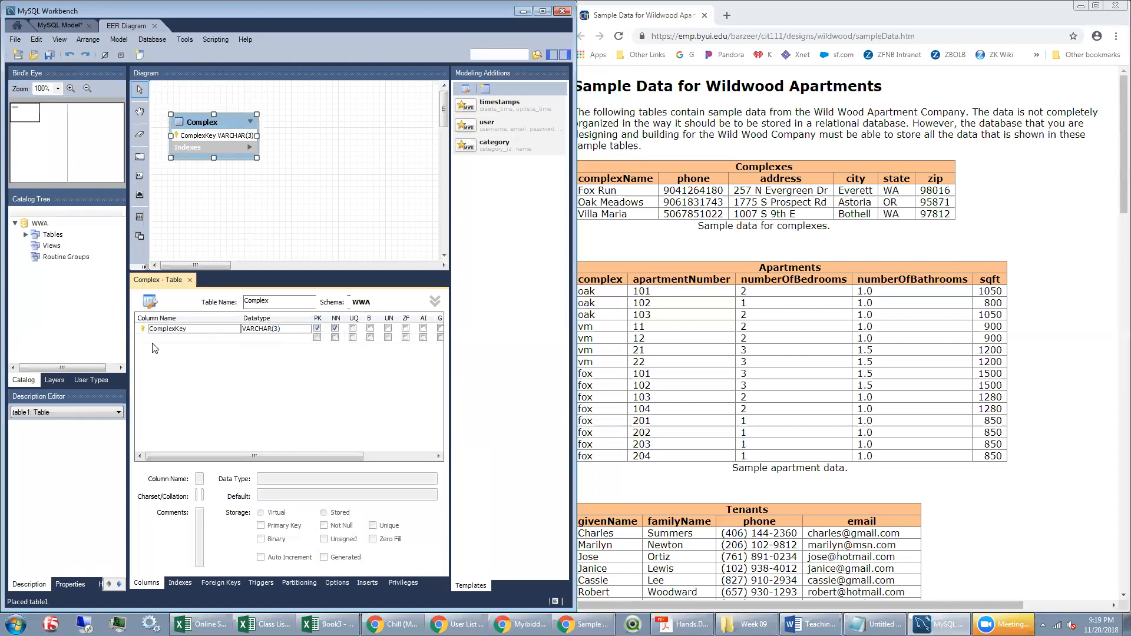
Add a ComplexName column with datatype VARCHAR(45) to the Complex table
{"action": "left_click", "coordinate": [180, 339]}
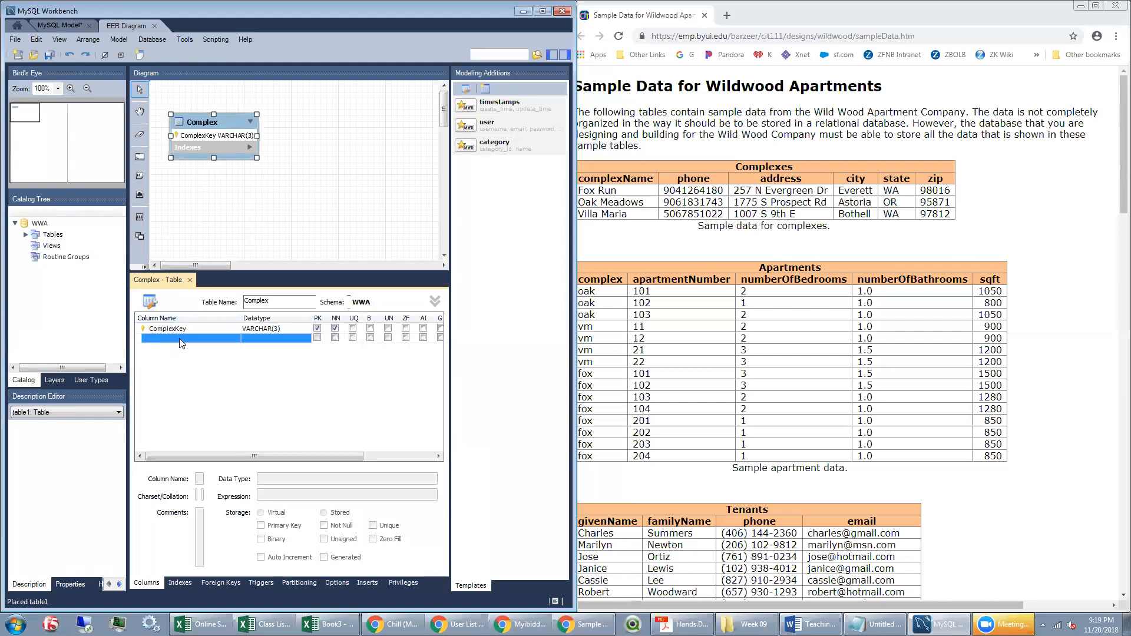
{"action": "double_click", "coordinate": [179, 337]}
{"action": "type", "text": "Comp"}
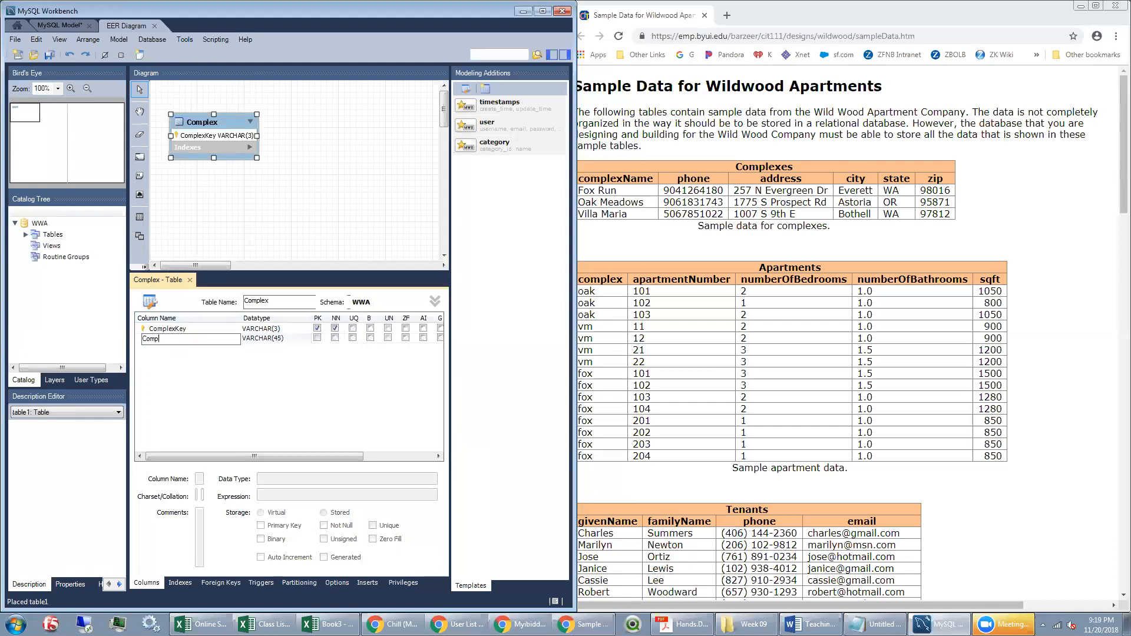
{"action": "type", "text": "lexName"}
{"action": "left_click", "coordinate": [169, 374]}
Add a ComplexPhone column with datatype CHAR(10) to the Complex table
{"action": "double_click", "coordinate": [195, 347]}
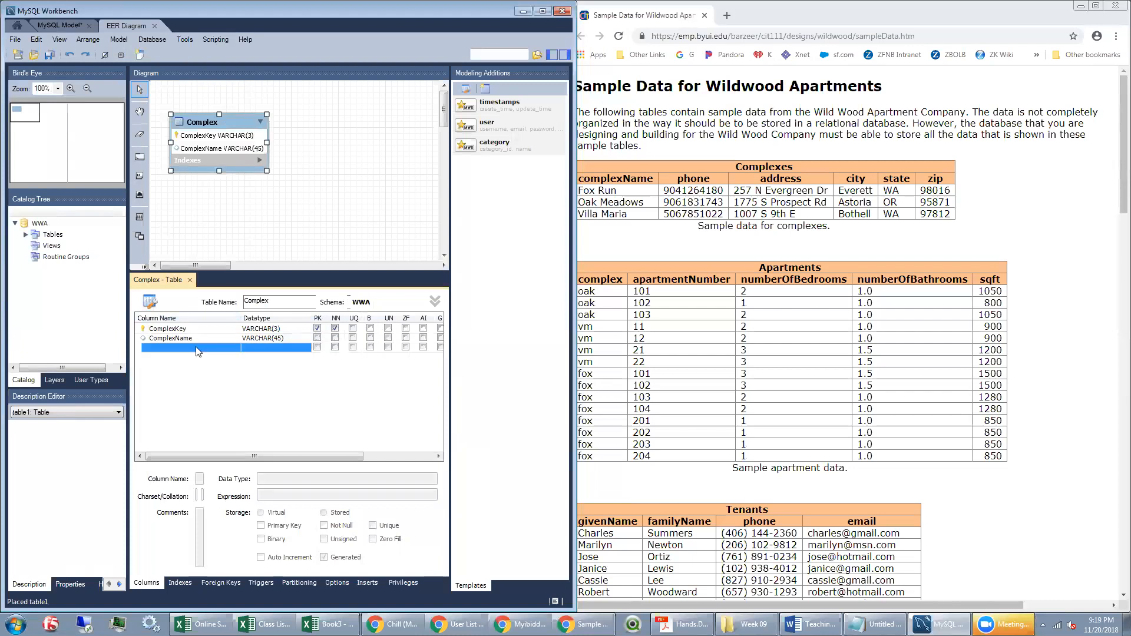
{"action": "type", "text": "Comp"}
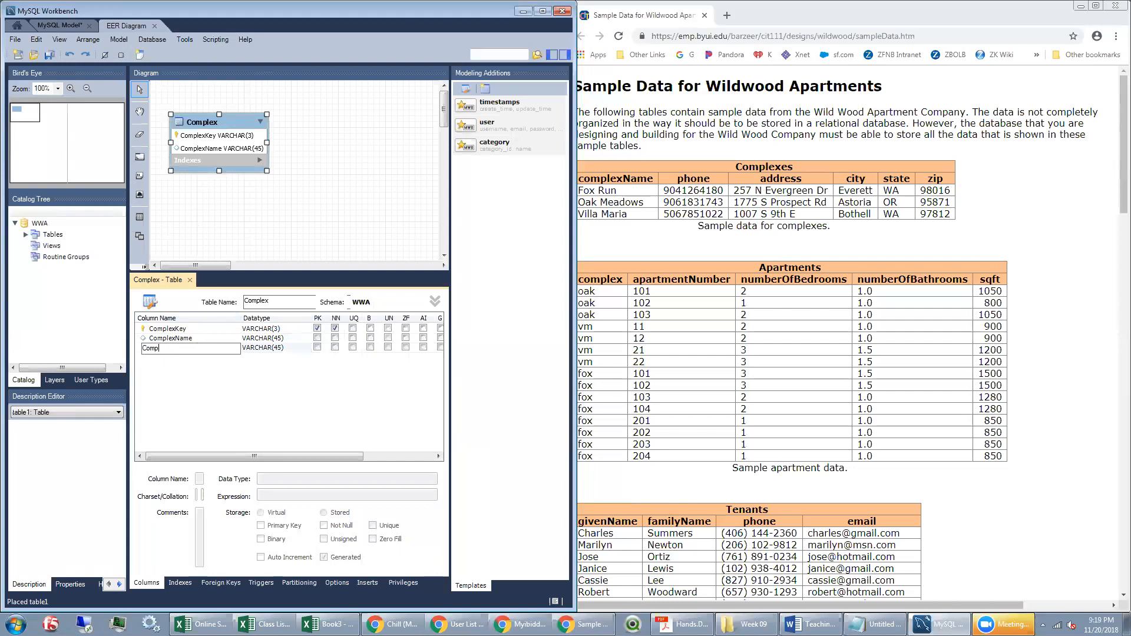
{"action": "type", "text": "lexPhone"}
{"action": "key", "text": "Tab"}
{"action": "type", "text": "CH"}
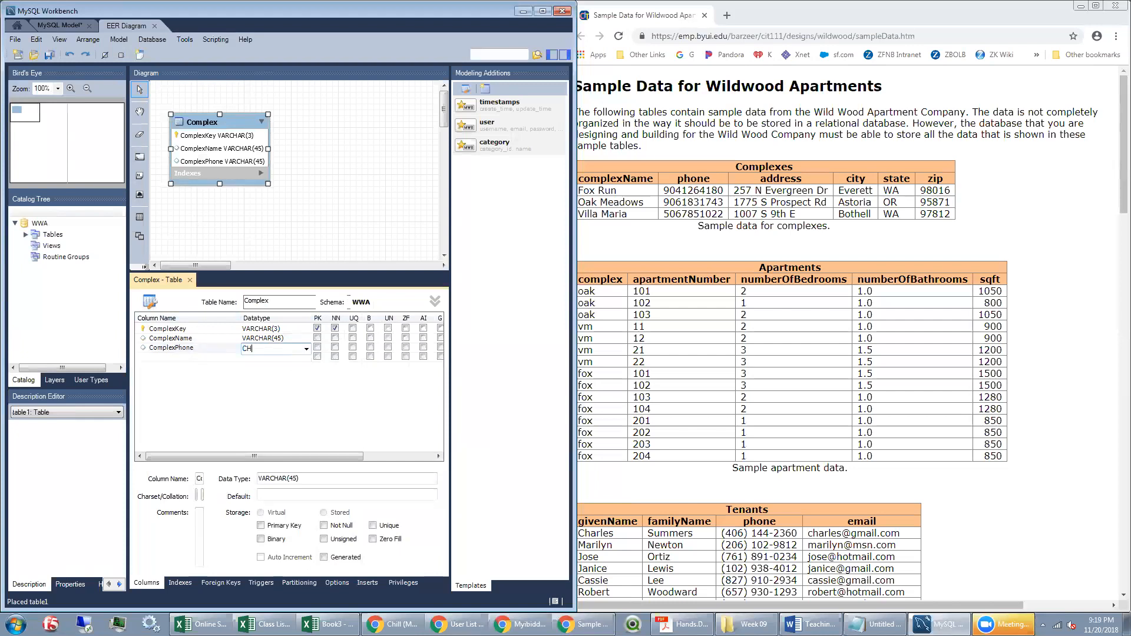
{"action": "type", "text": "AR(10)"}
Add a ComplexAddress column with datatype VARCHAR(45) to the Complex table
{"action": "left_click", "coordinate": [171, 356]}
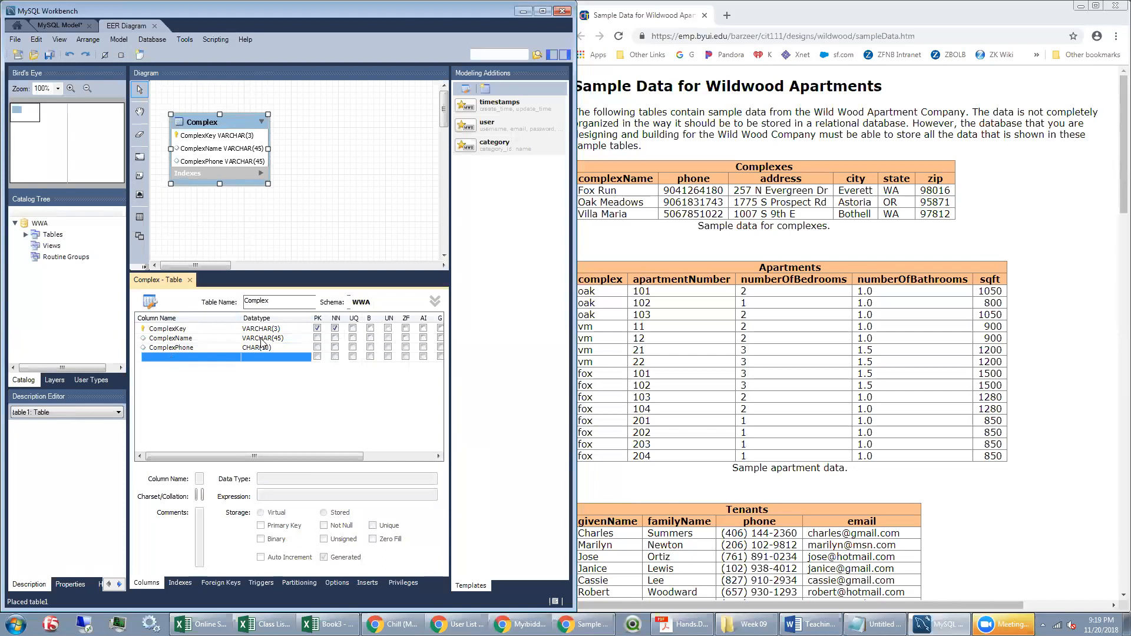
{"action": "type", "text": "Comp"}
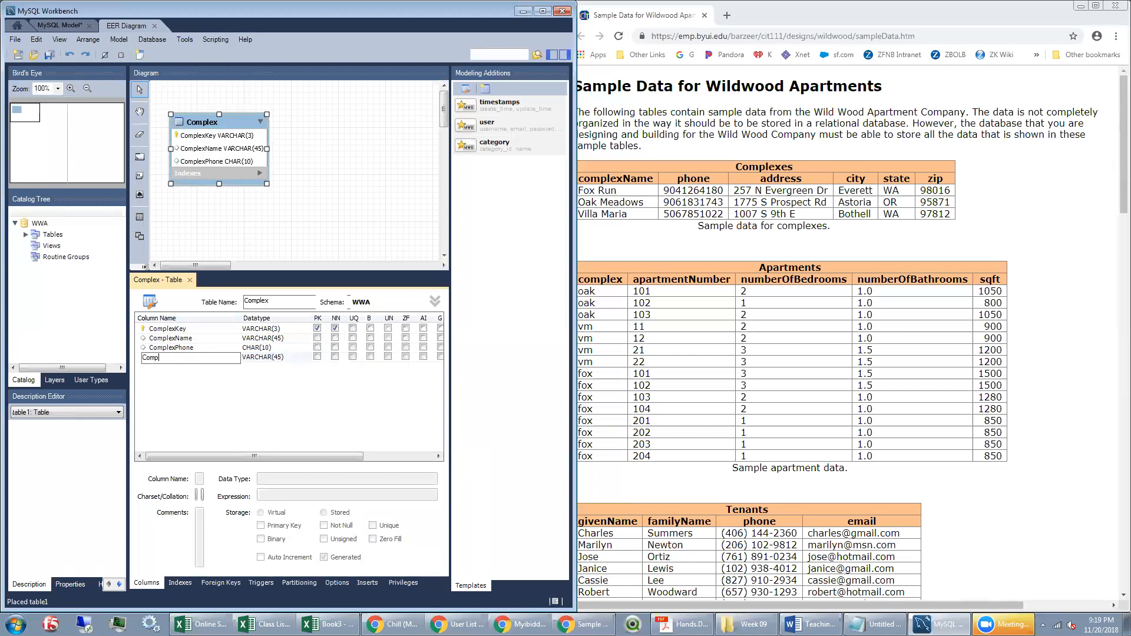
{"action": "type", "text": "lexAddress"}
{"action": "key", "text": "Tab"}
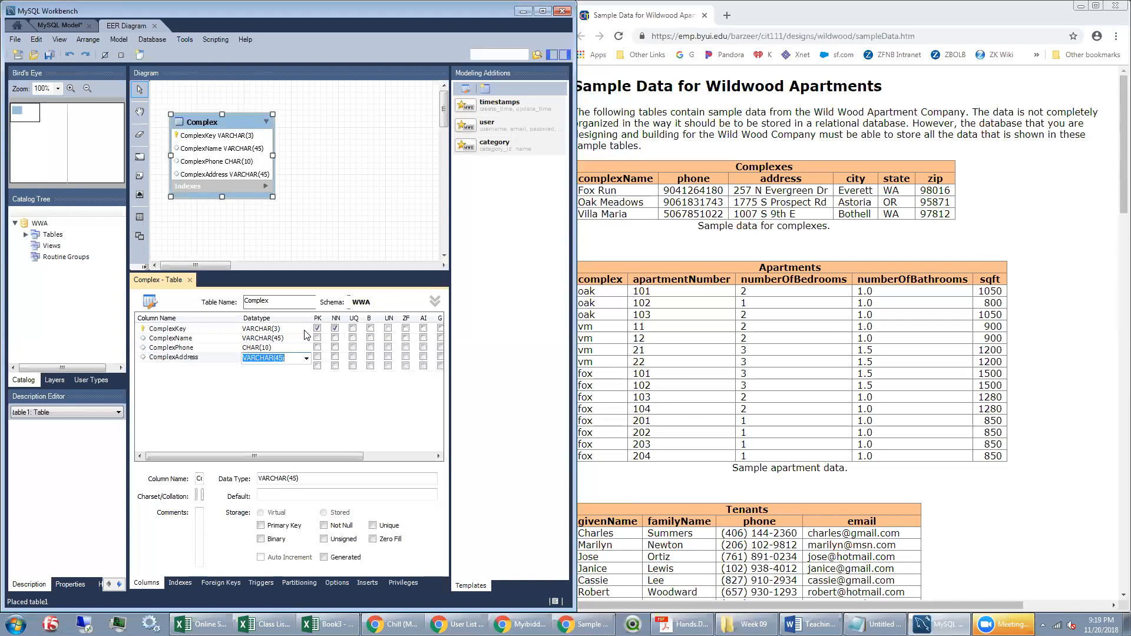
Add a ComplexCity column with datatype VARCHAR(45) to the Complex table
{"action": "left_click", "coordinate": [173, 367]}
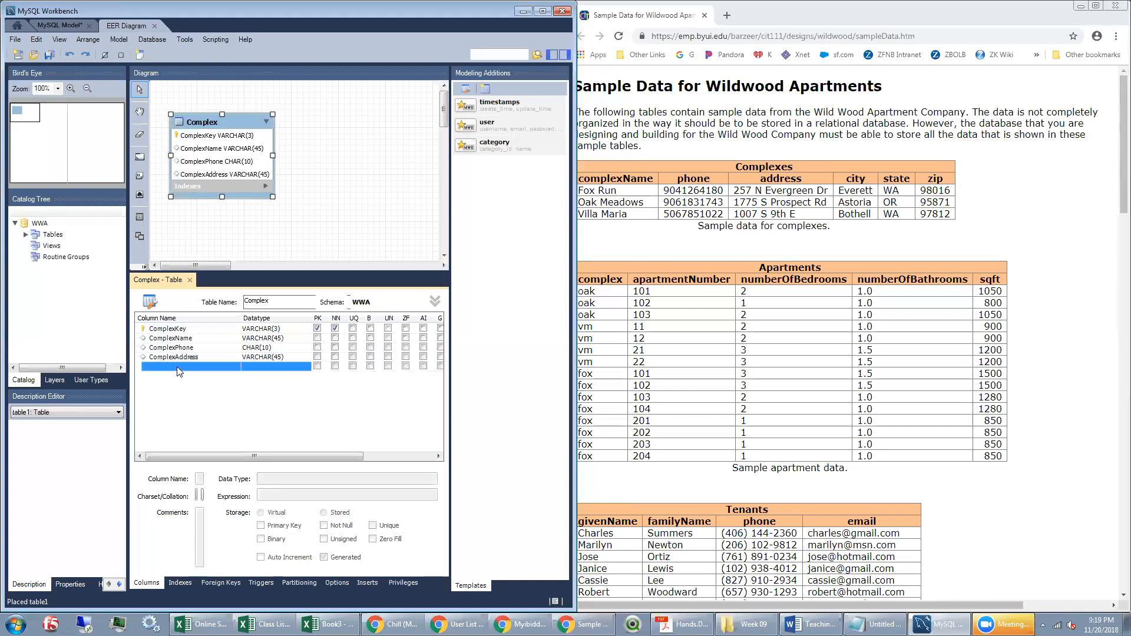
{"action": "left_click", "coordinate": [179, 365]}
{"action": "type", "text": "ComplexCity"}
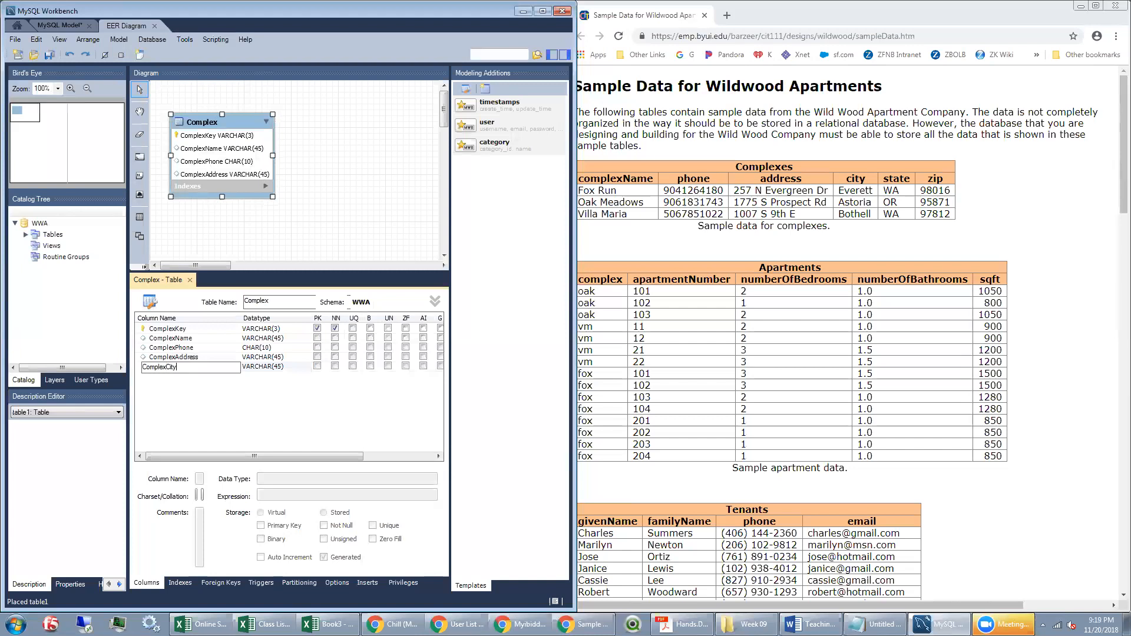
{"action": "left_click", "coordinate": [206, 374]}
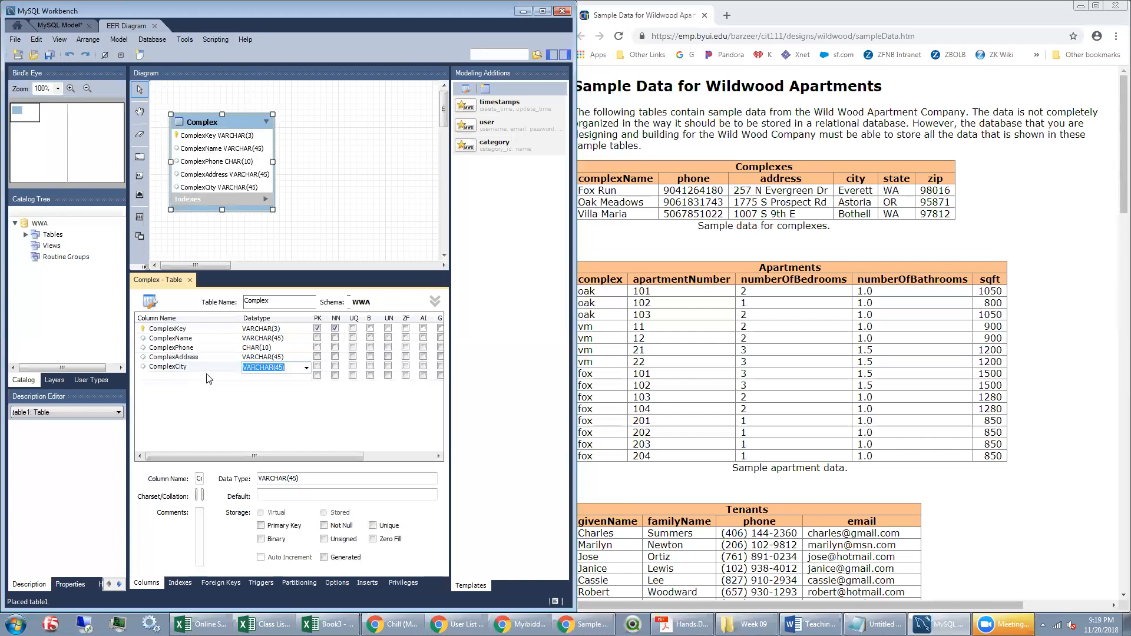
Add a ComplexState column with datatype CHAR(2) to the Complex table
{"action": "left_click", "coordinate": [207, 375]}
{"action": "type", "text": "Com"}
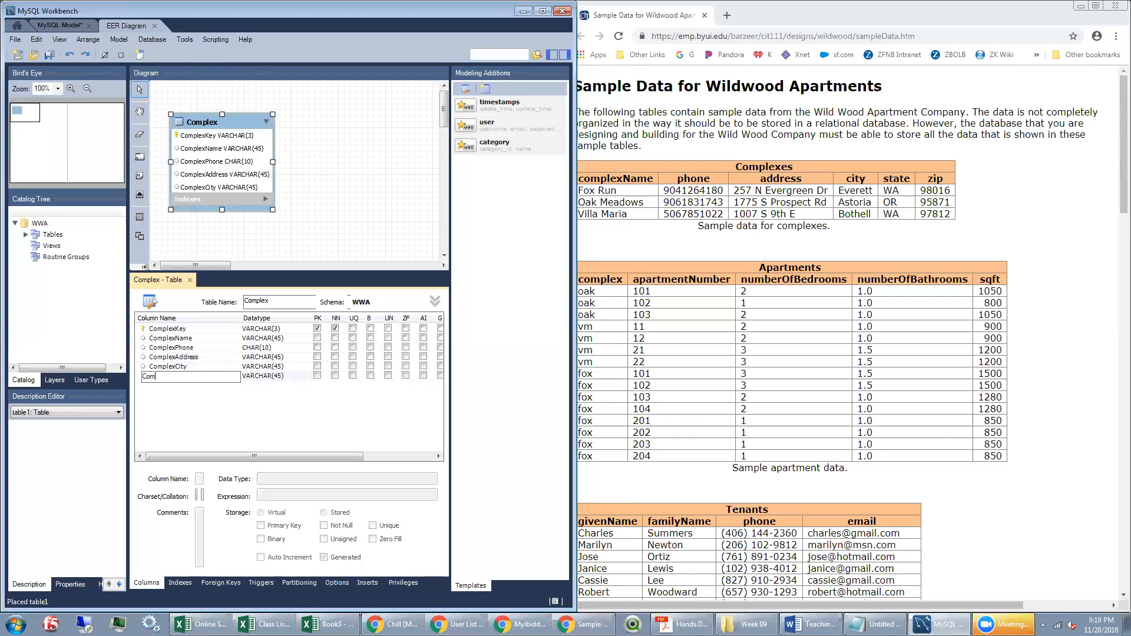
{"action": "type", "text": "plexState"}
{"action": "key", "text": "Tab"}
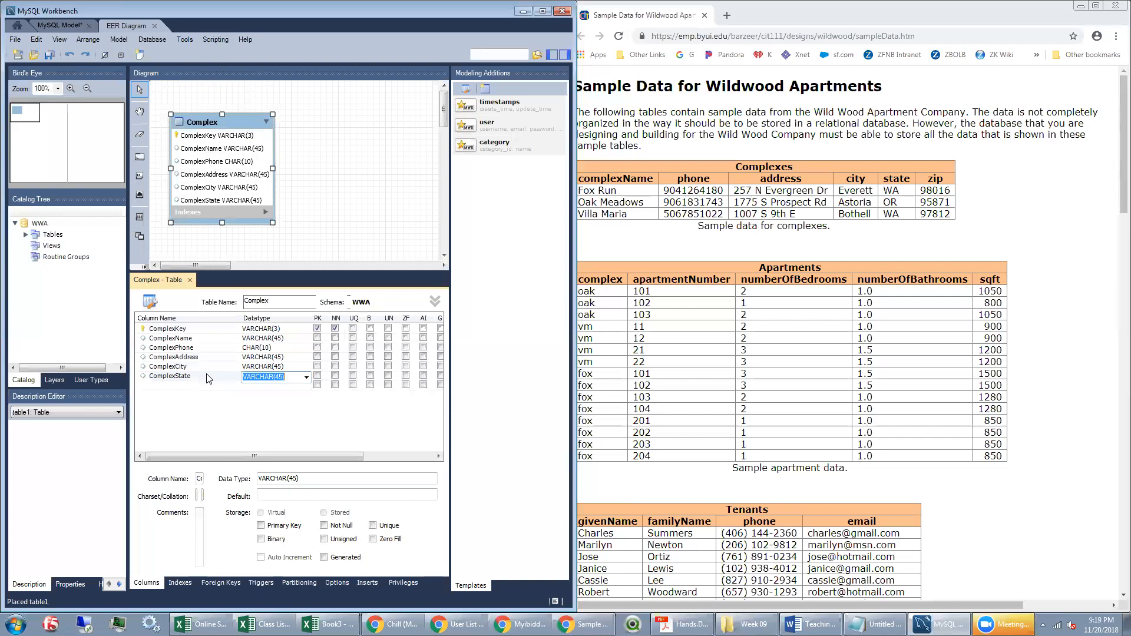
{"action": "type", "text": "CHAR(2)"}
Add a ComplexZip column with datatype CHAR(5) to the Complex table
{"action": "left_click", "coordinate": [170, 386]}
{"action": "left_click", "coordinate": [170, 385]}
{"action": "type", "text": "Zip"}
{"action": "key", "text": "BackSpace"}
{"action": "key", "text": "BackSpace"}
{"action": "key", "text": "BackSpace"}
{"action": "type", "text": "ComplexZip"}
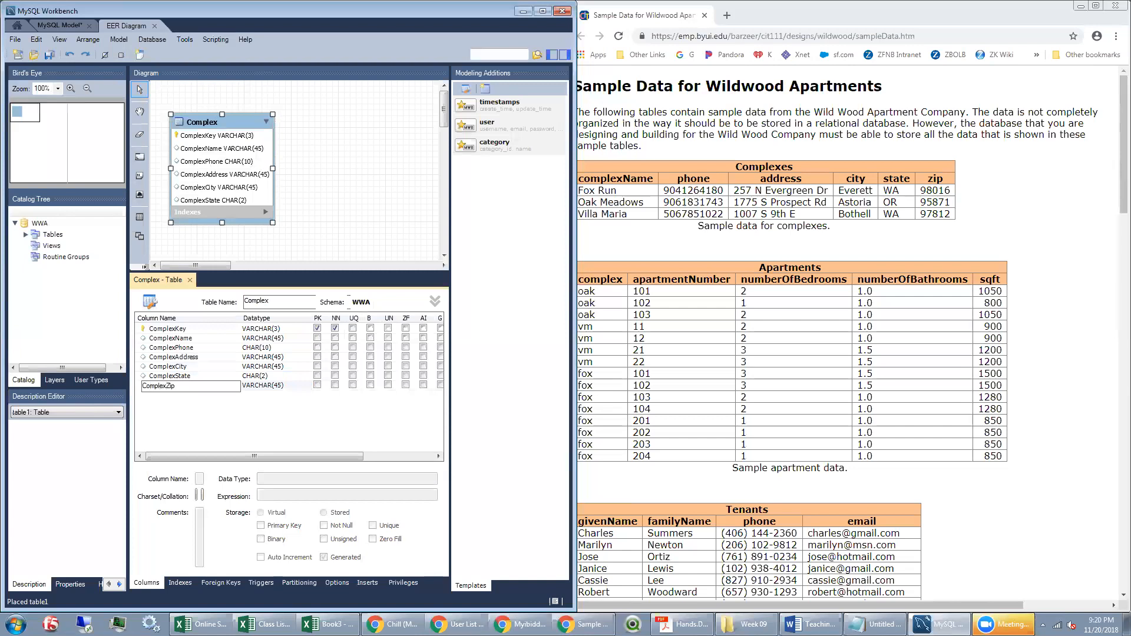
{"action": "key", "text": "Tab"}
{"action": "type", "text": "CHAR"}
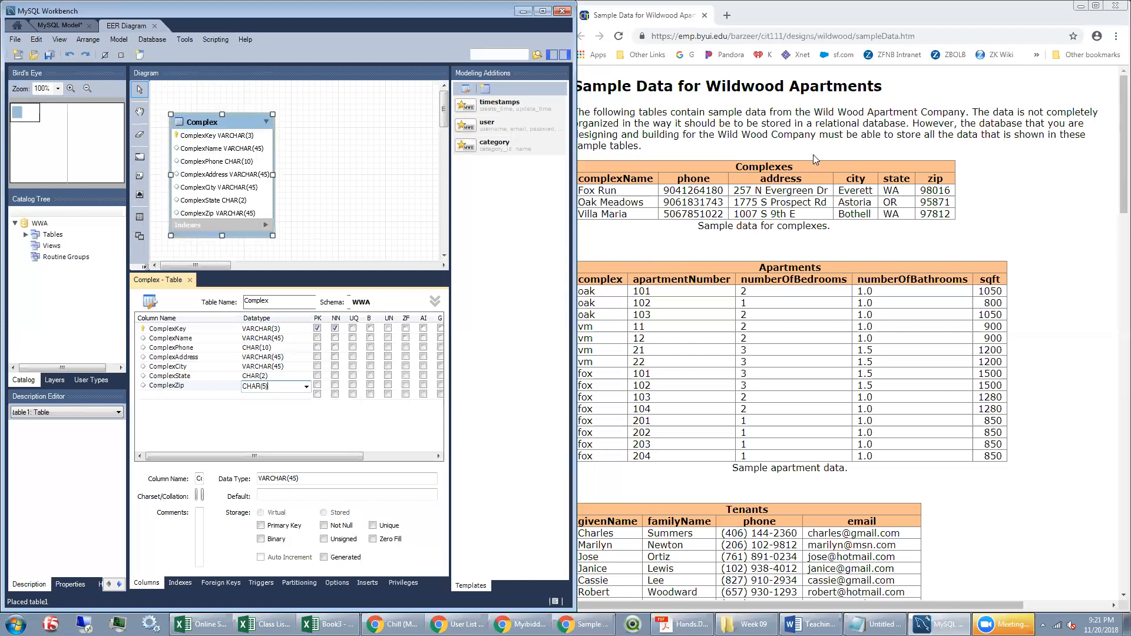
Mark all non-key columns of the Complex table, from ComplexName through ComplexZip, as not null
{"action": "left_click", "coordinate": [334, 337]}
{"action": "left_click", "coordinate": [335, 347]}
{"action": "left_click", "coordinate": [335, 357]}
{"action": "left_click", "coordinate": [334, 366]}
{"action": "left_click", "coordinate": [334, 366]}
{"action": "left_click", "coordinate": [335, 375]}
{"action": "left_click", "coordinate": [335, 384]}
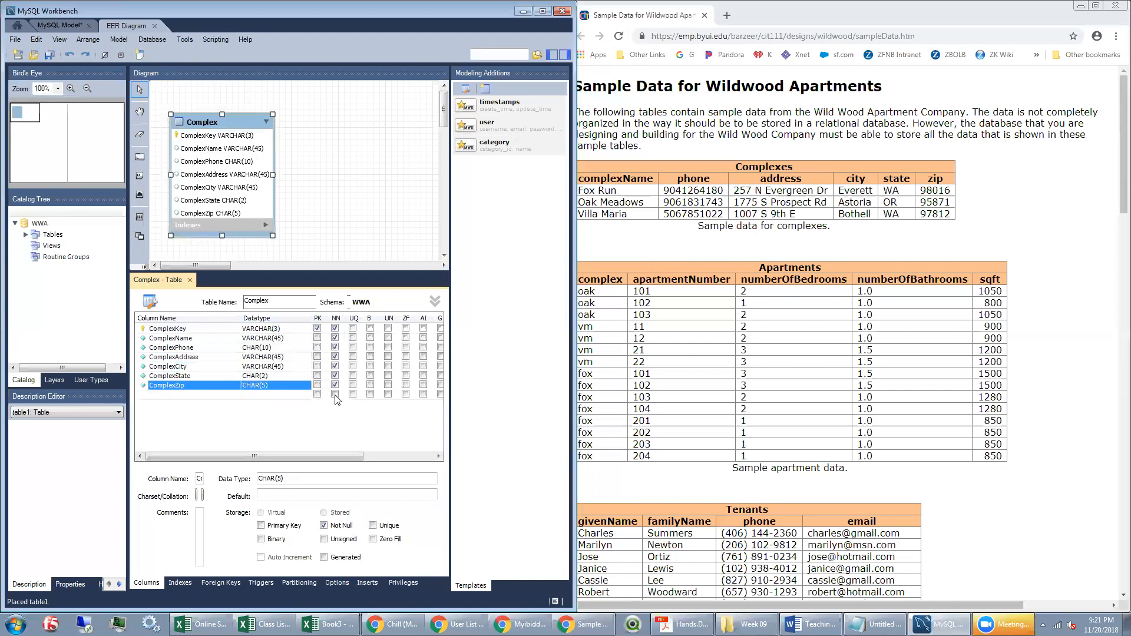
{"action": "left_click", "coordinate": [334, 376]}
{"action": "left_click", "coordinate": [335, 394]}
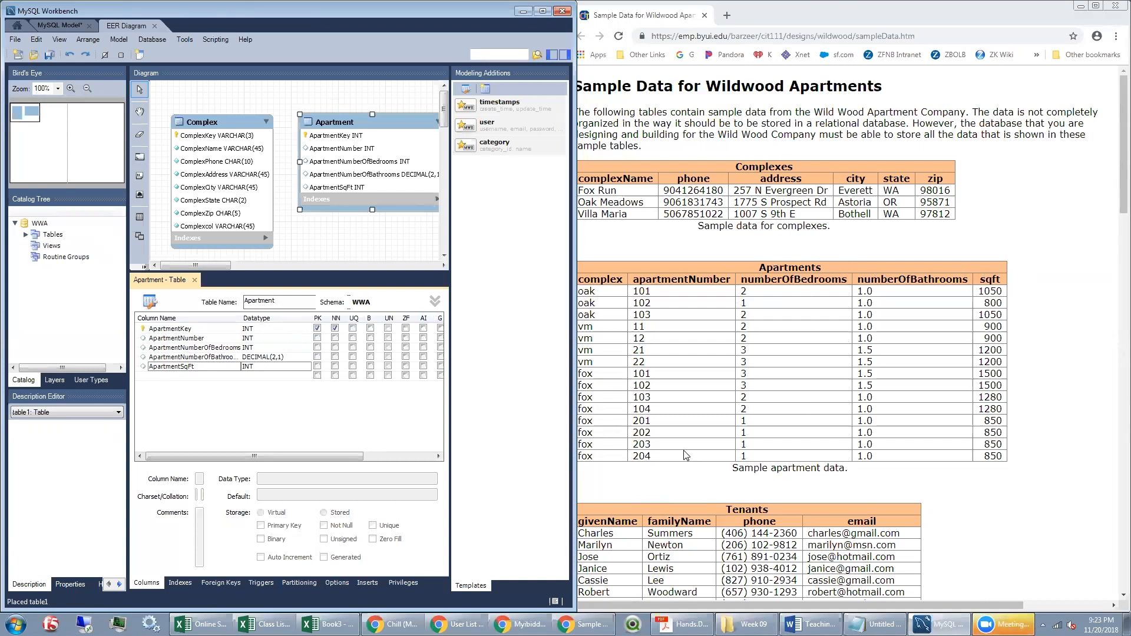
Compare the fractional bathroom values in the sample Apartments data with the datatype of the Apartment table's number-of-bathrooms column
{"action": "double_click", "coordinate": [868, 350]}
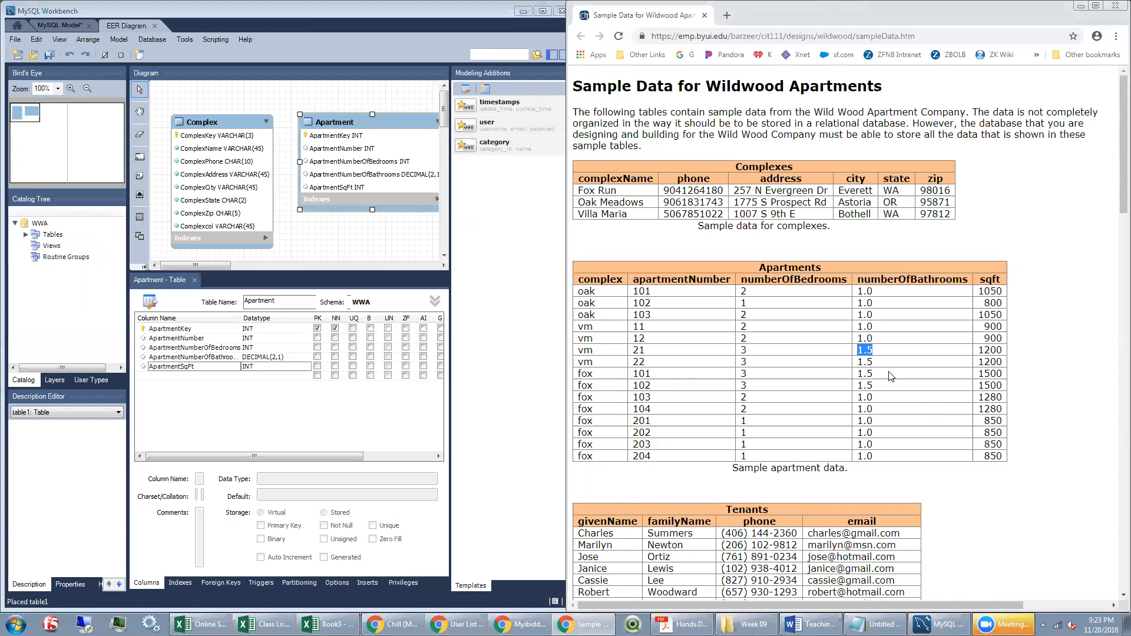
{"action": "double_click", "coordinate": [855, 362]}
{"action": "left_click", "coordinate": [257, 358]}
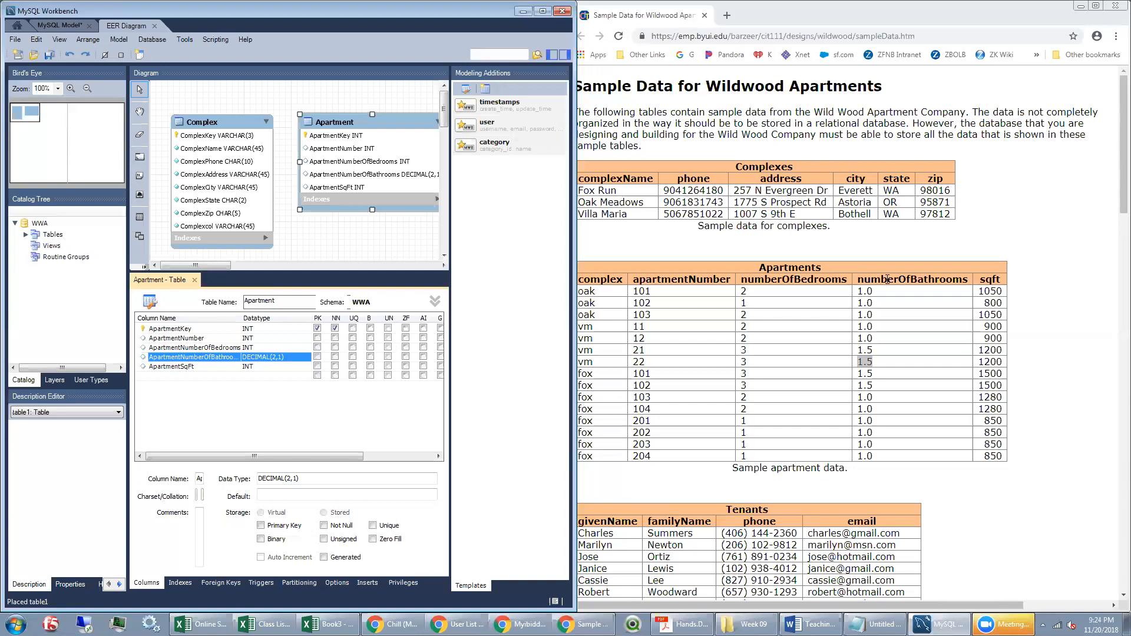
Mark the Apartment table's ApartmentNumber, ApartmentNumberOfBedrooms and ApartmentSqFt columns as not null
{"action": "left_click", "coordinate": [335, 338]}
{"action": "left_click", "coordinate": [334, 347]}
{"action": "left_click", "coordinate": [335, 357]}
{"action": "left_click", "coordinate": [335, 366]}
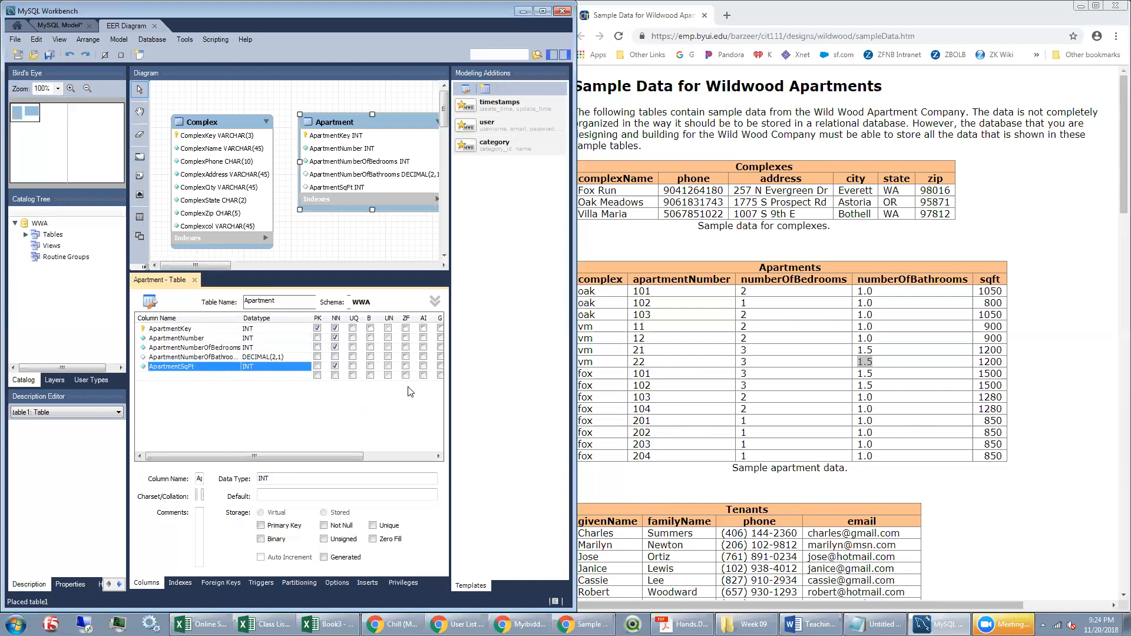
{"action": "left_click", "coordinate": [387, 242]}
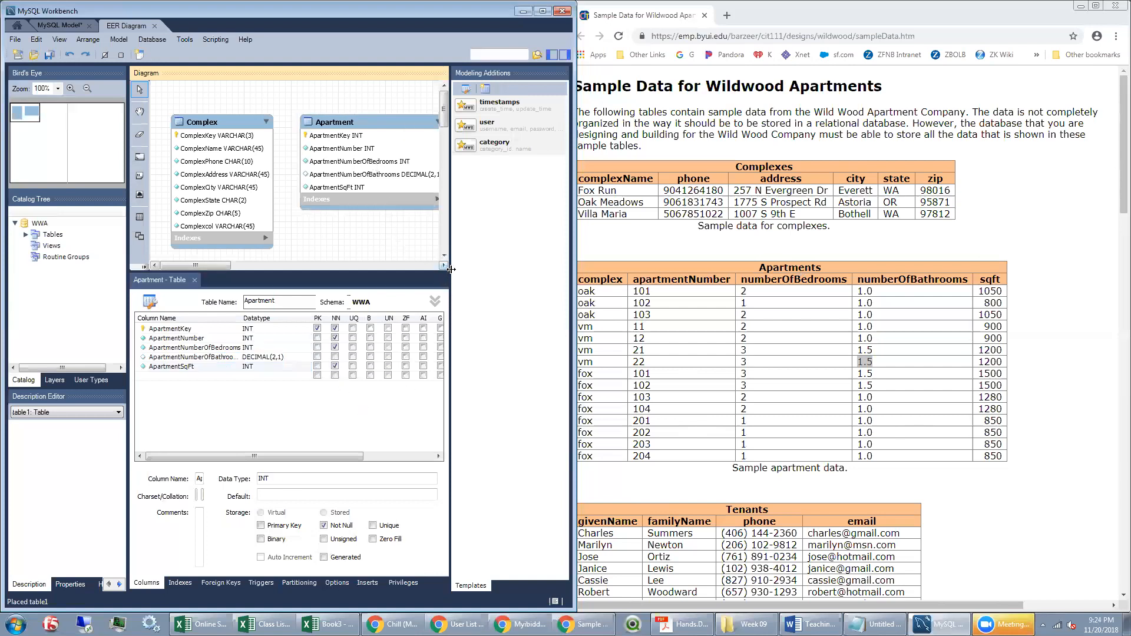
Enlarge the diagram canvas by hiding the modeling additions sidebar and shrinking the table editor, and move the Complex and Apartment tables farther apart
{"action": "left_click", "coordinate": [454, 274]}
{"action": "left_click", "coordinate": [566, 54]}
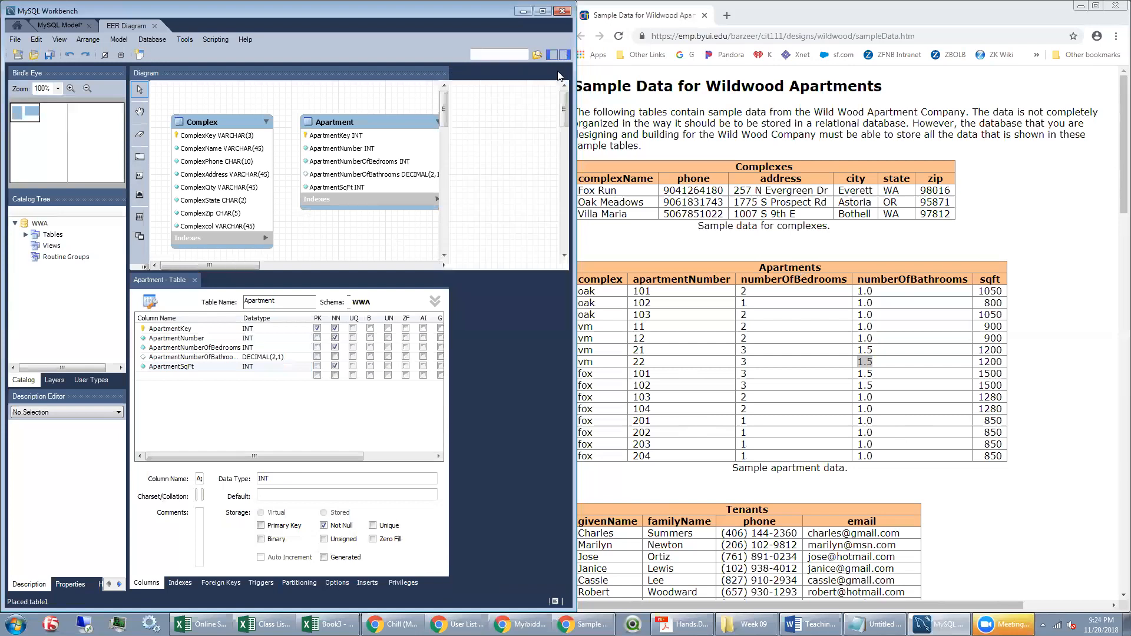
{"action": "left_click_drag", "start_coordinate": [353, 272], "coordinate": [353, 334]}
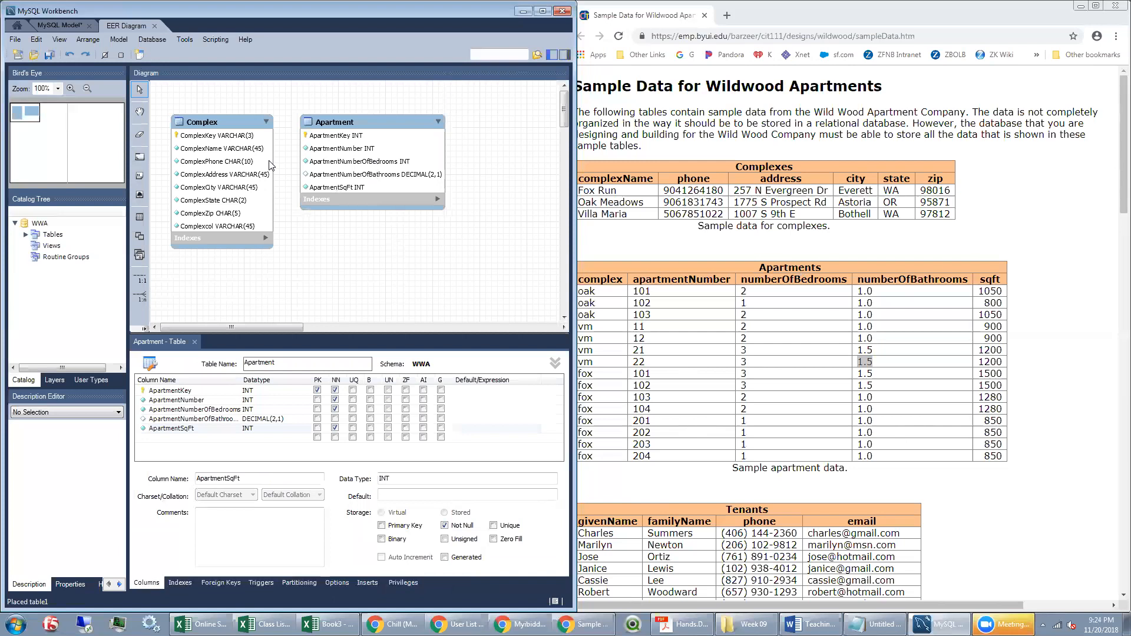
{"action": "left_click_drag", "start_coordinate": [381, 121], "coordinate": [437, 123]}
{"action": "left_click_drag", "start_coordinate": [239, 124], "coordinate": [265, 126]}
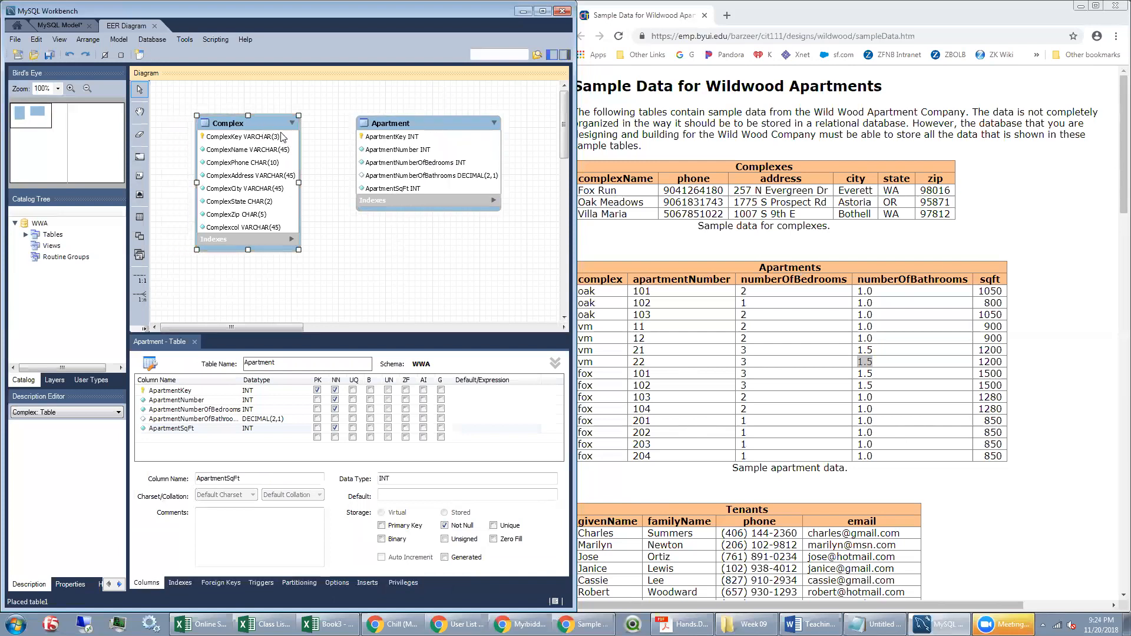
Create a one-to-many non-identifying relationship with Apartment receiving the foreign key and Complex as the referenced table, and nudge Apartment slightly away
{"action": "scroll", "coordinate": [140, 297], "scroll_direction": "down", "scroll_amount": 3}
{"action": "scroll", "coordinate": [141, 296], "scroll_direction": "up", "scroll_amount": 2}
{"action": "left_click", "coordinate": [141, 298]}
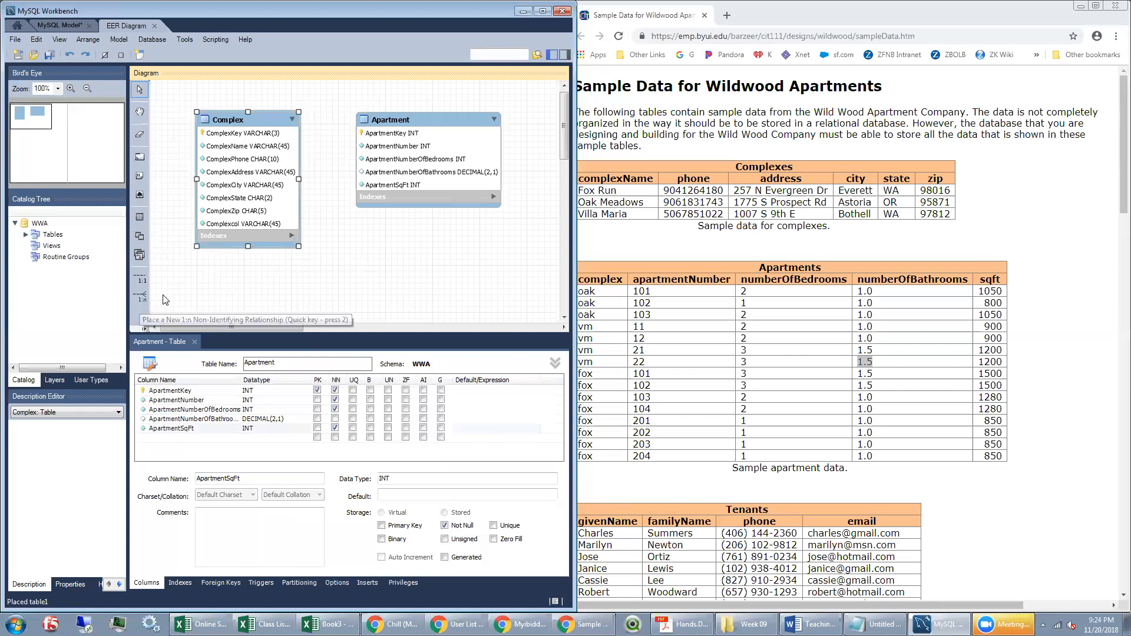
{"action": "left_click", "coordinate": [139, 298]}
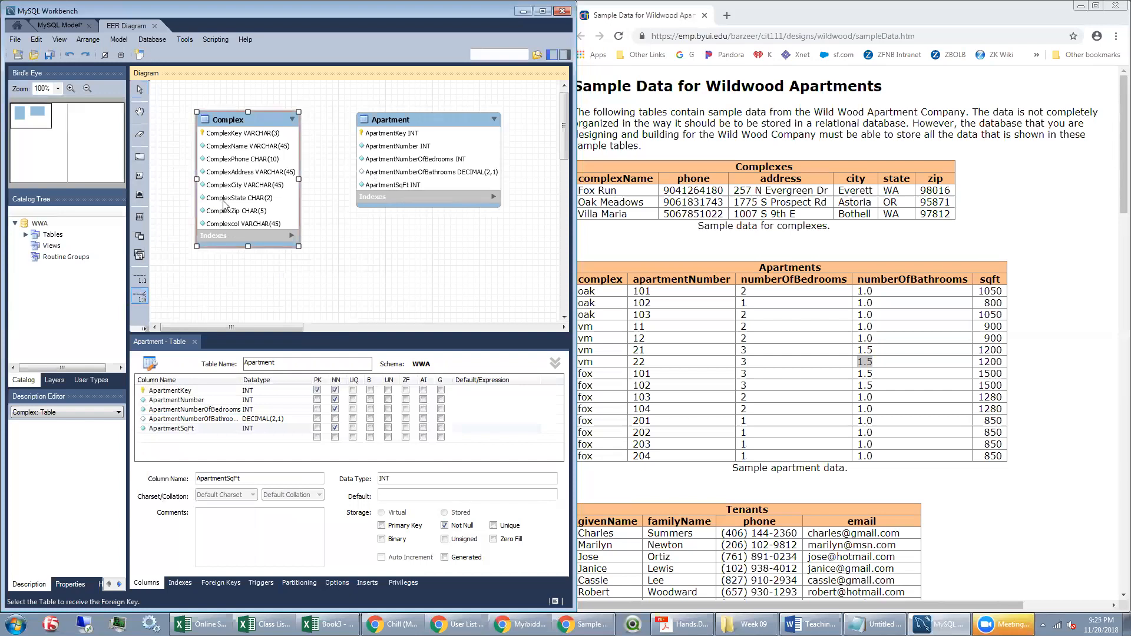
{"action": "left_click", "coordinate": [396, 160]}
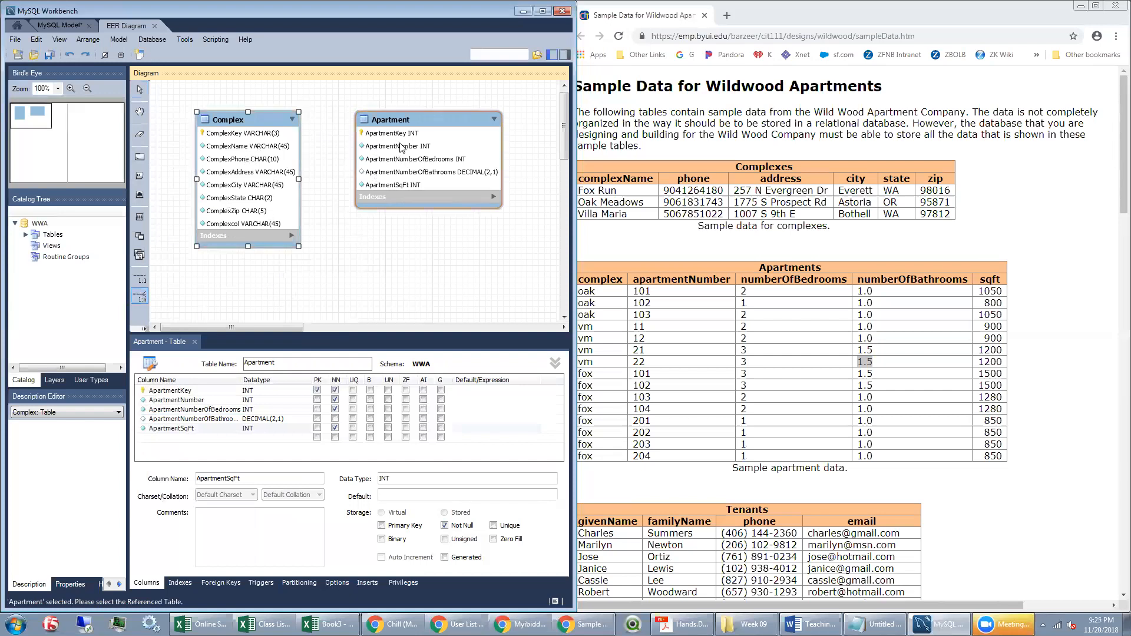
{"action": "left_click", "coordinate": [225, 188]}
{"action": "left_click_drag", "start_coordinate": [409, 120], "coordinate": [415, 131]}
{"action": "left_click", "coordinate": [350, 197]}
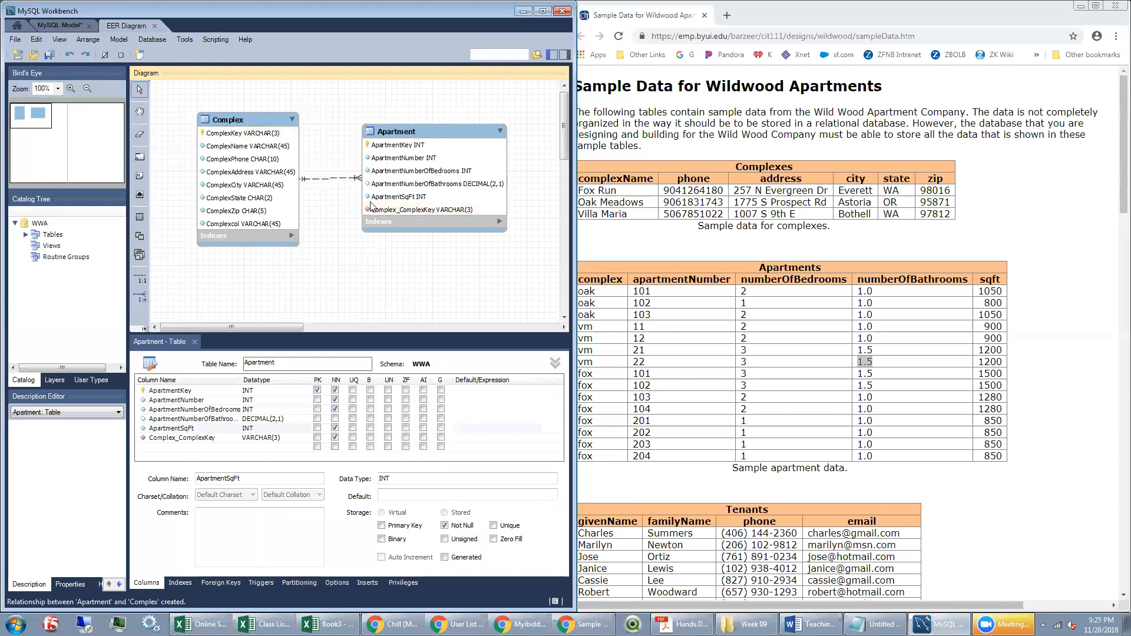
Rename the Apartment table's foreign key column to ComplexKey and mark ApartmentNumberOfBathrooms as not null
{"action": "left_click", "coordinate": [275, 138]}
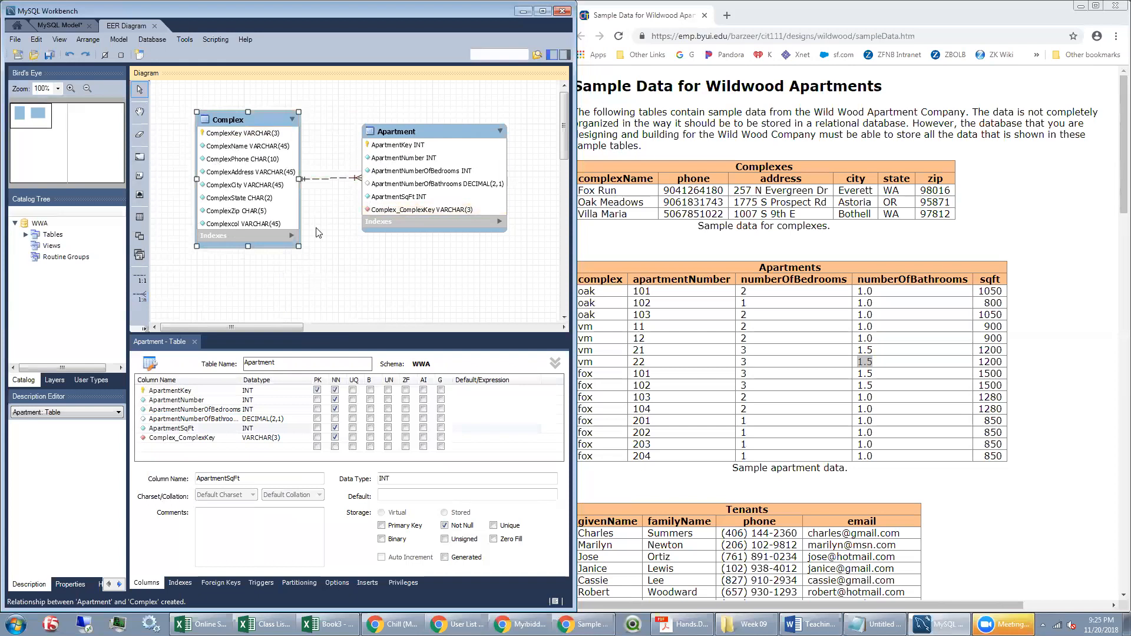
{"action": "left_click", "coordinate": [407, 217]}
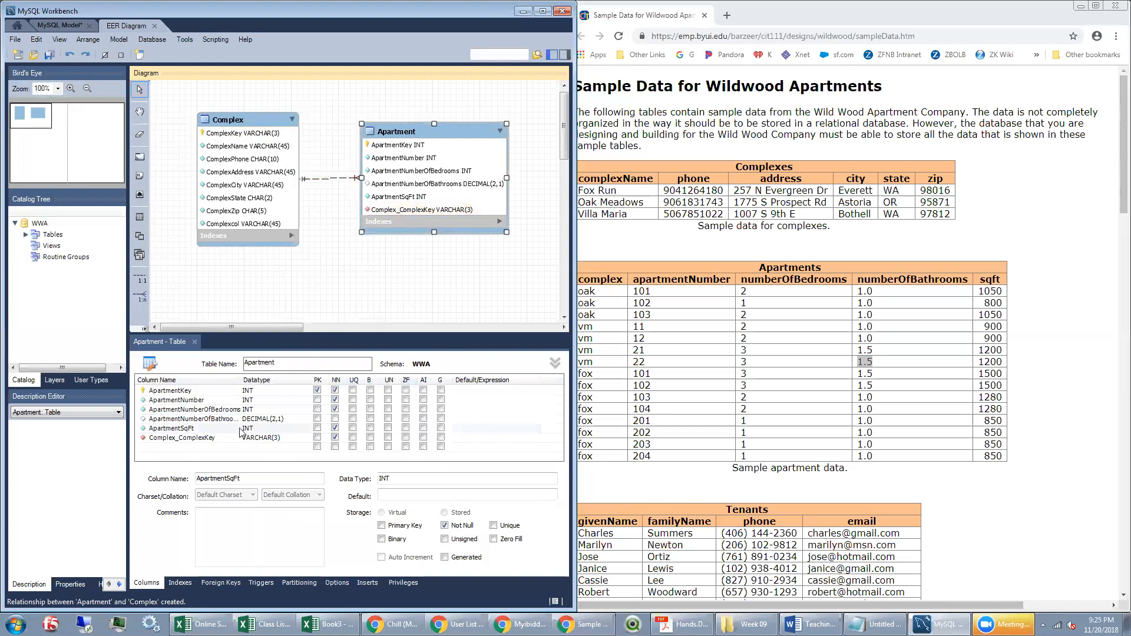
{"action": "left_click", "coordinate": [178, 438]}
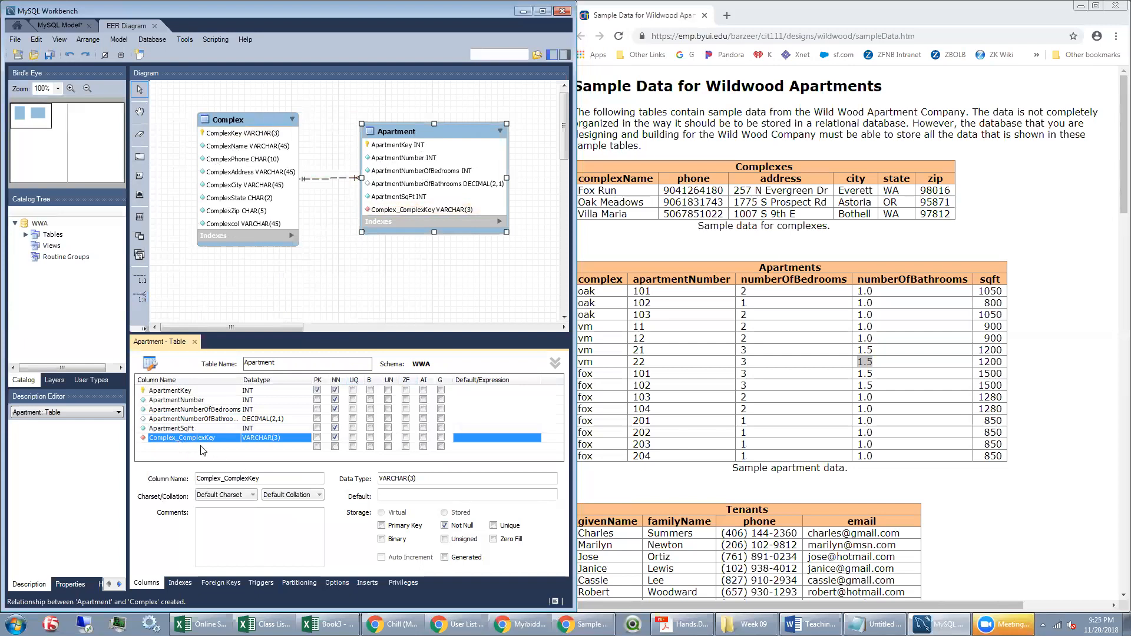
{"action": "double_click", "coordinate": [219, 438]}
{"action": "left_click", "coordinate": [219, 438]}
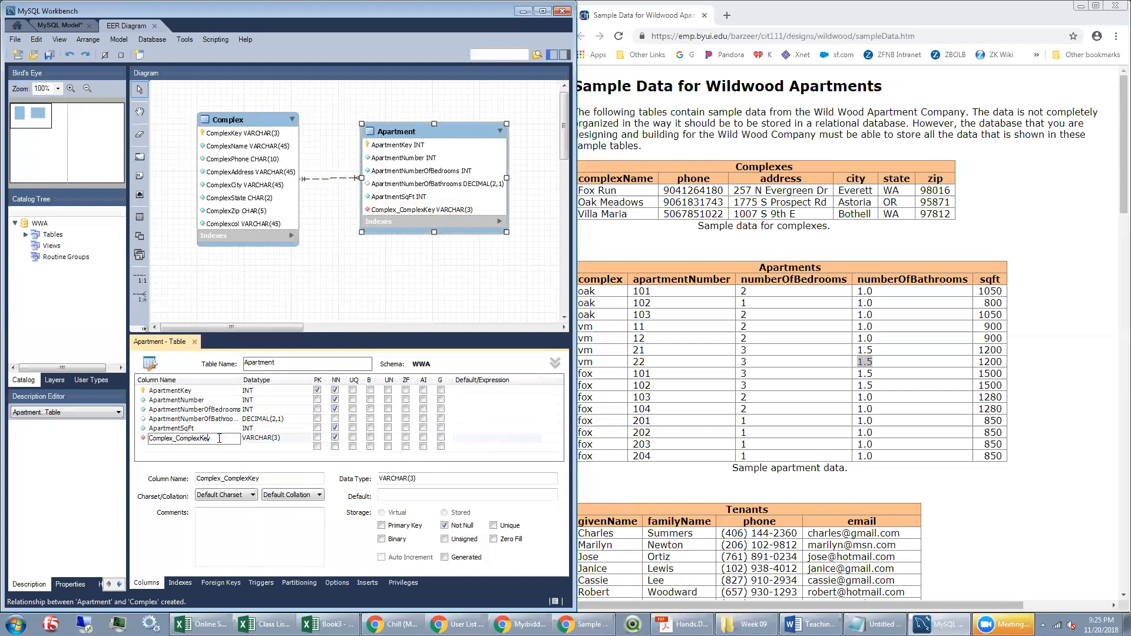
{"action": "key", "text": "Delete"}
{"action": "key", "text": "Delete"}
{"action": "key", "text": "Delete"}
{"action": "key", "text": "Delete"}
{"action": "key", "text": "Delete"}
{"action": "key", "text": "Delete"}
{"action": "key", "text": "Delete"}
{"action": "key", "text": "Delete"}
{"action": "left_click", "coordinate": [338, 420]}
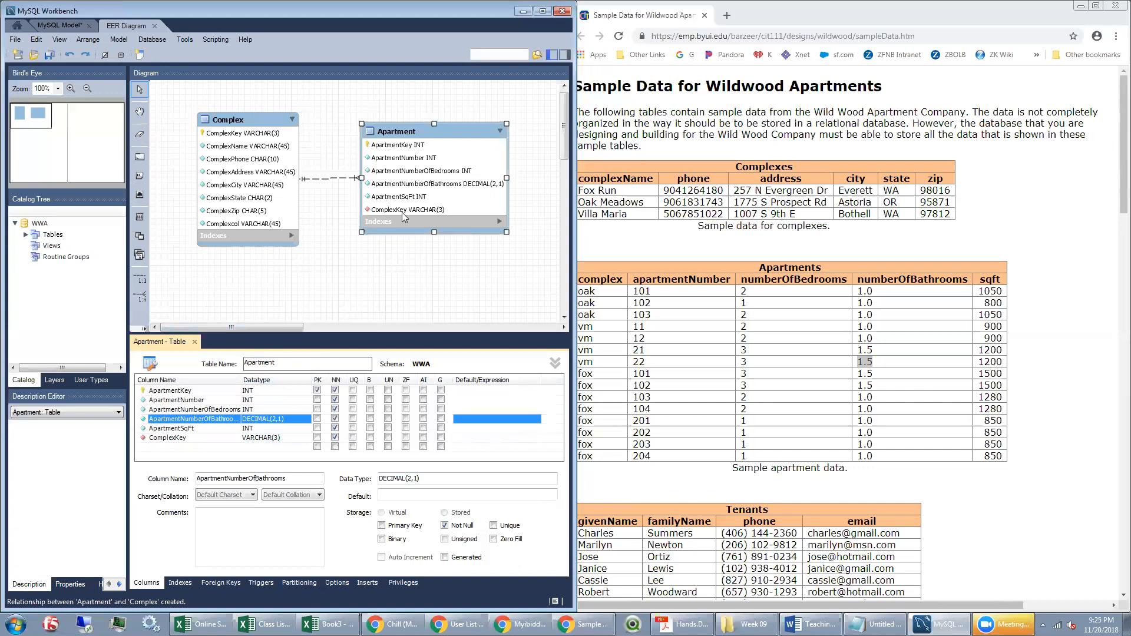
Compare the sample Tenants data with the Tenant table's columns, checking their datatypes and key and not-null settings
{"action": "left_click", "coordinate": [724, 352]}
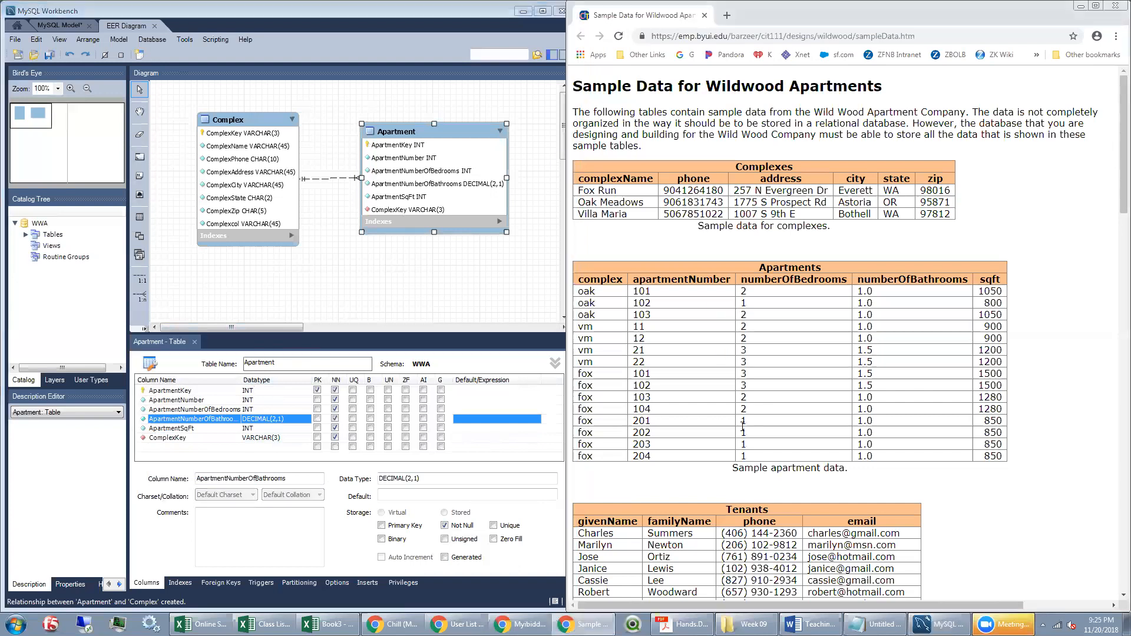
{"action": "scroll", "coordinate": [669, 380], "scroll_direction": "down", "scroll_amount": 4}
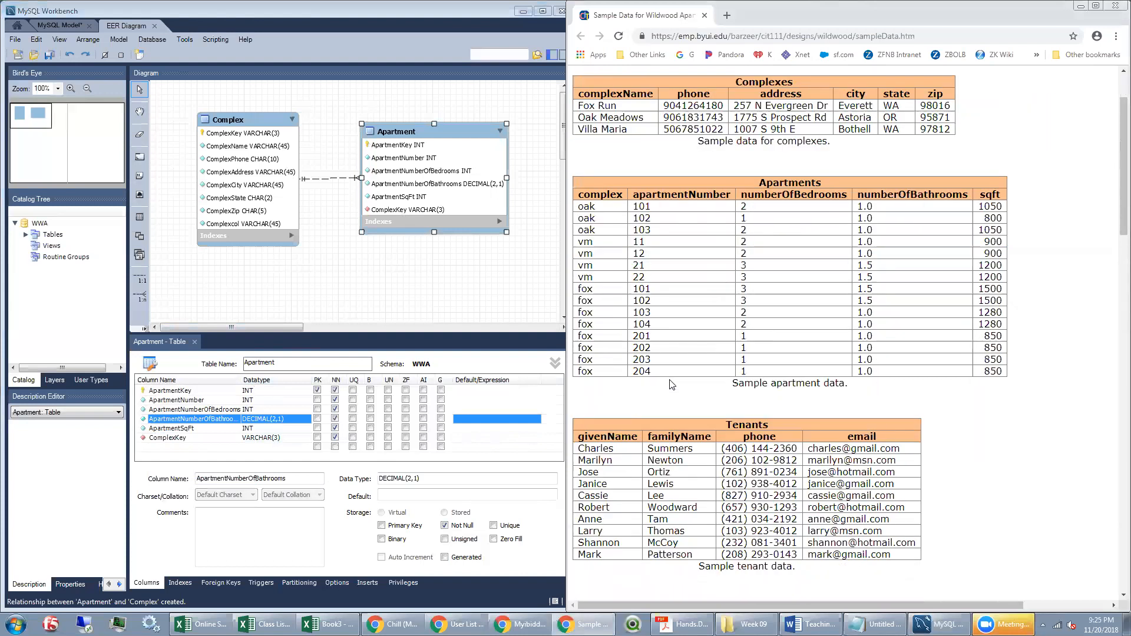
{"action": "scroll", "coordinate": [670, 380], "scroll_direction": "down", "scroll_amount": 1}
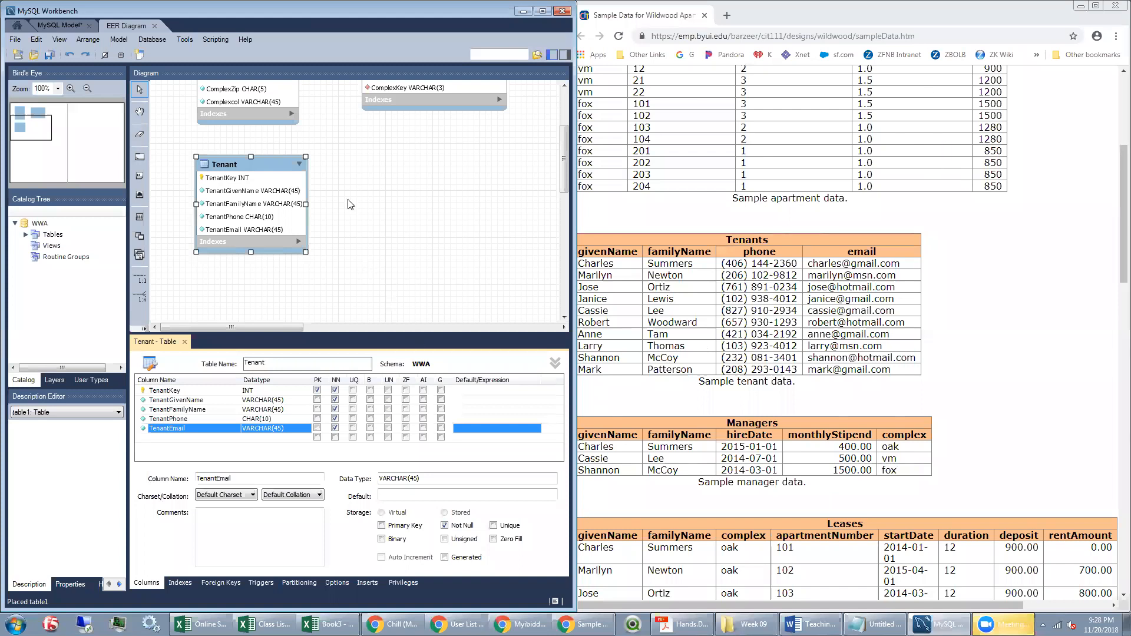
{"action": "left_click", "coordinate": [177, 390]}
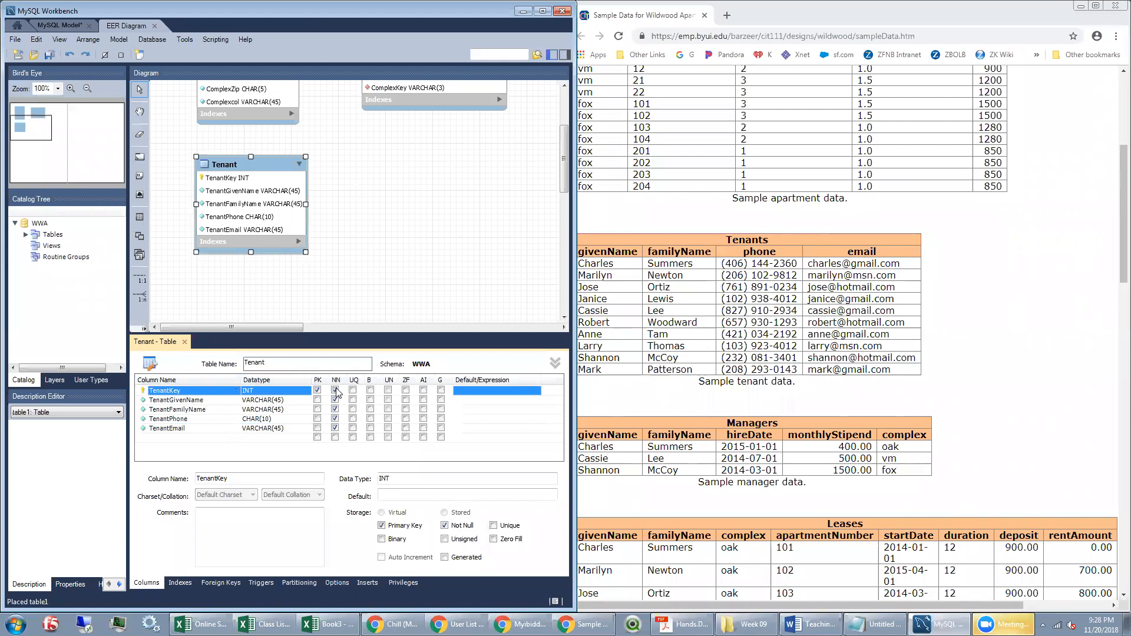
{"action": "left_click", "coordinate": [260, 402]}
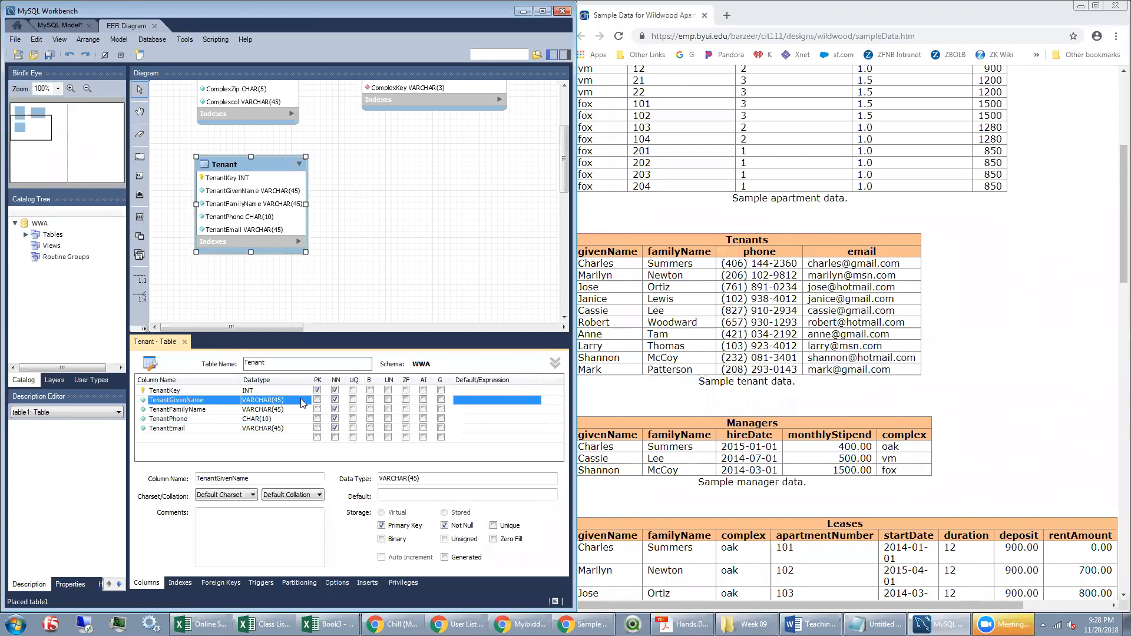
{"action": "left_click", "coordinate": [239, 412]}
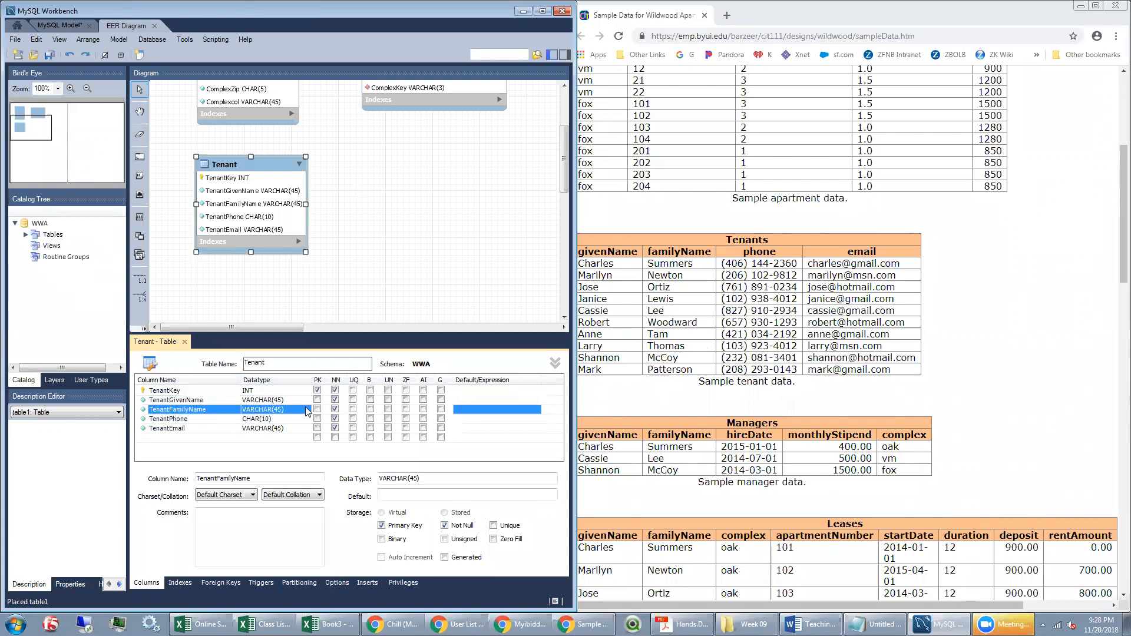
{"action": "left_click", "coordinate": [220, 421]}
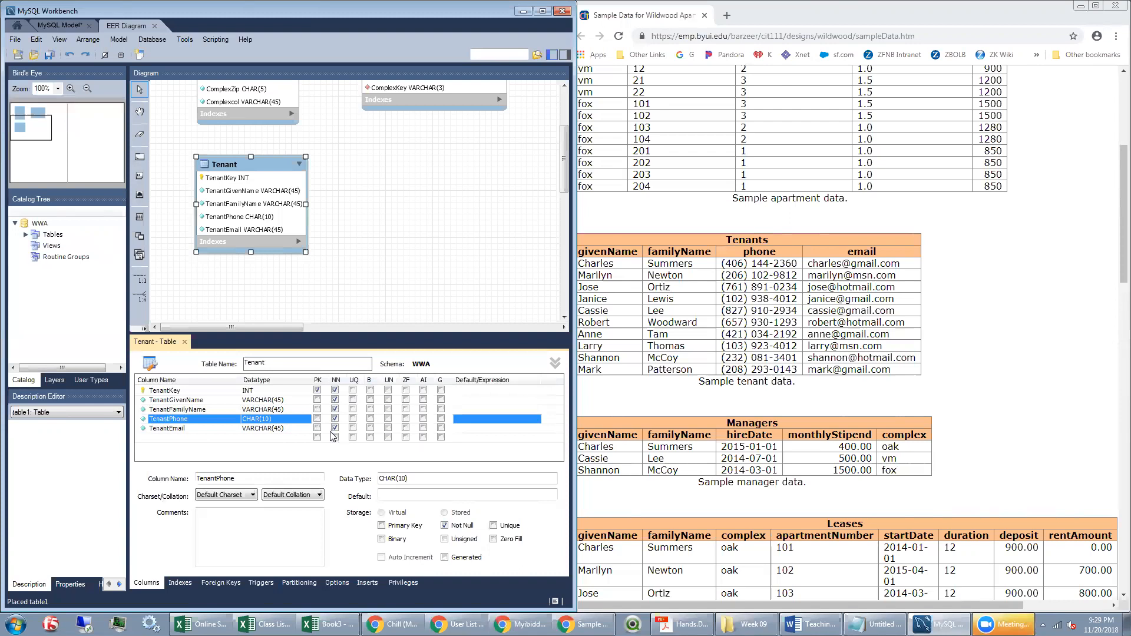
Place a new table for managers beside the Tenant table, based on the sample Managers data
{"action": "left_click", "coordinate": [990, 377]}
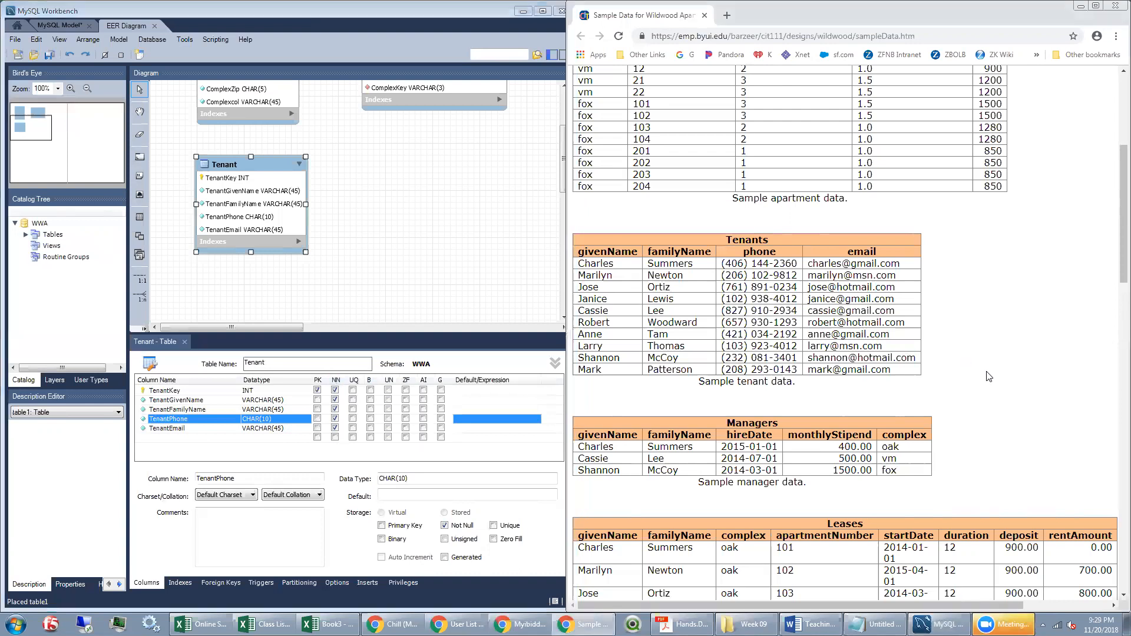
{"action": "scroll", "coordinate": [990, 378], "scroll_direction": "down", "scroll_amount": 4}
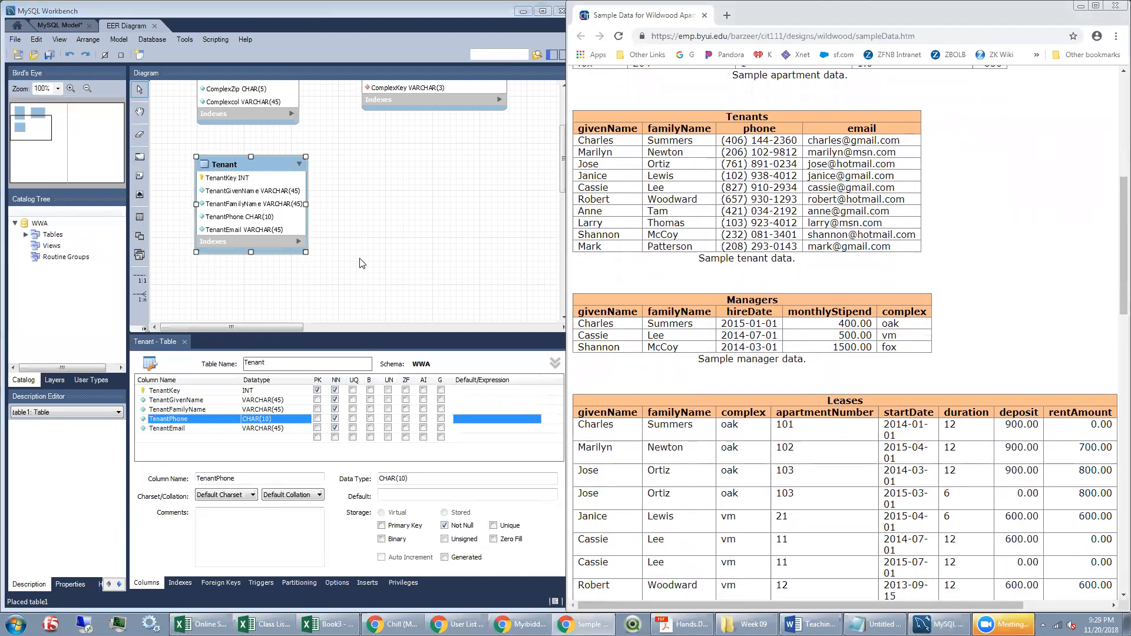
{"action": "left_click", "coordinate": [366, 160]}
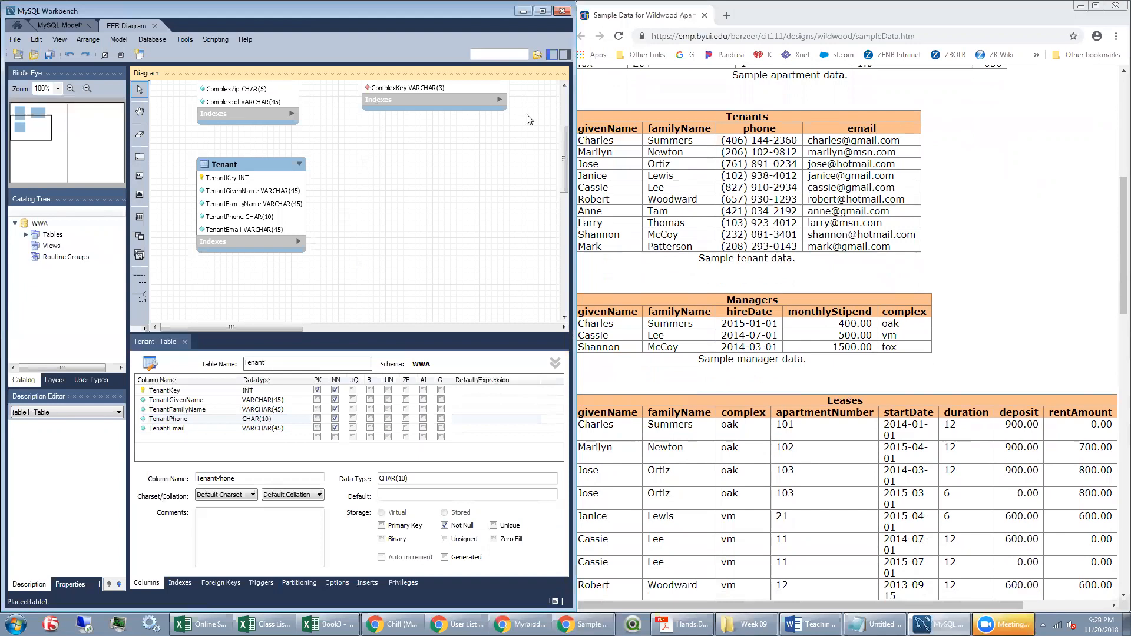
{"action": "left_click", "coordinate": [377, 167]}
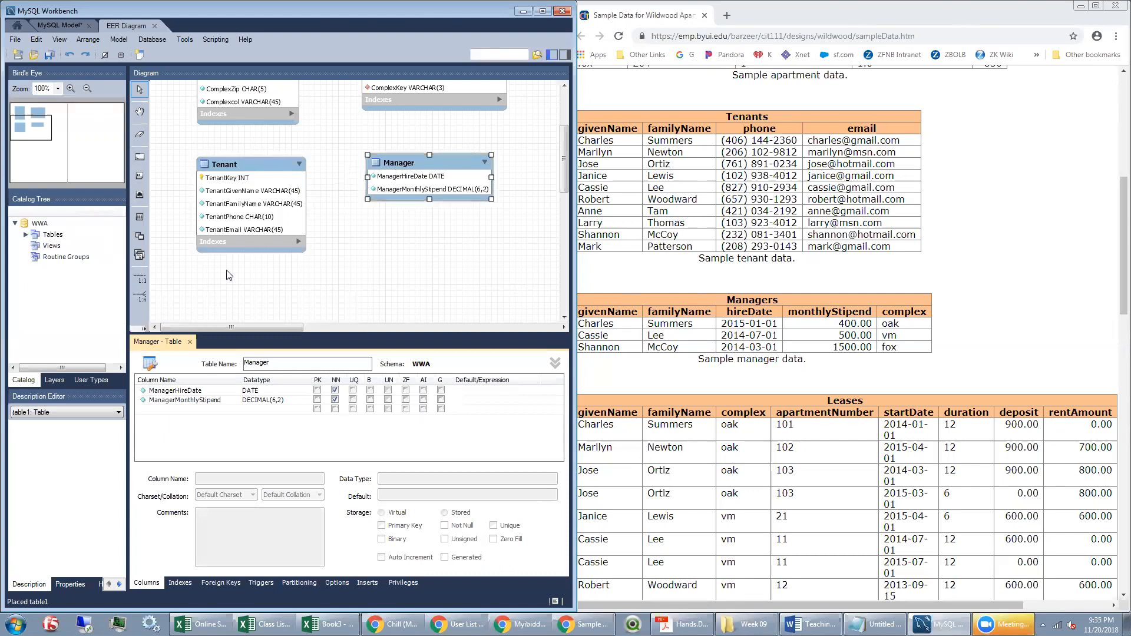
Create a one-to-one non-identifying relationship with Manager receiving the foreign key and Tenant as the referenced table
{"action": "left_click", "coordinate": [142, 280]}
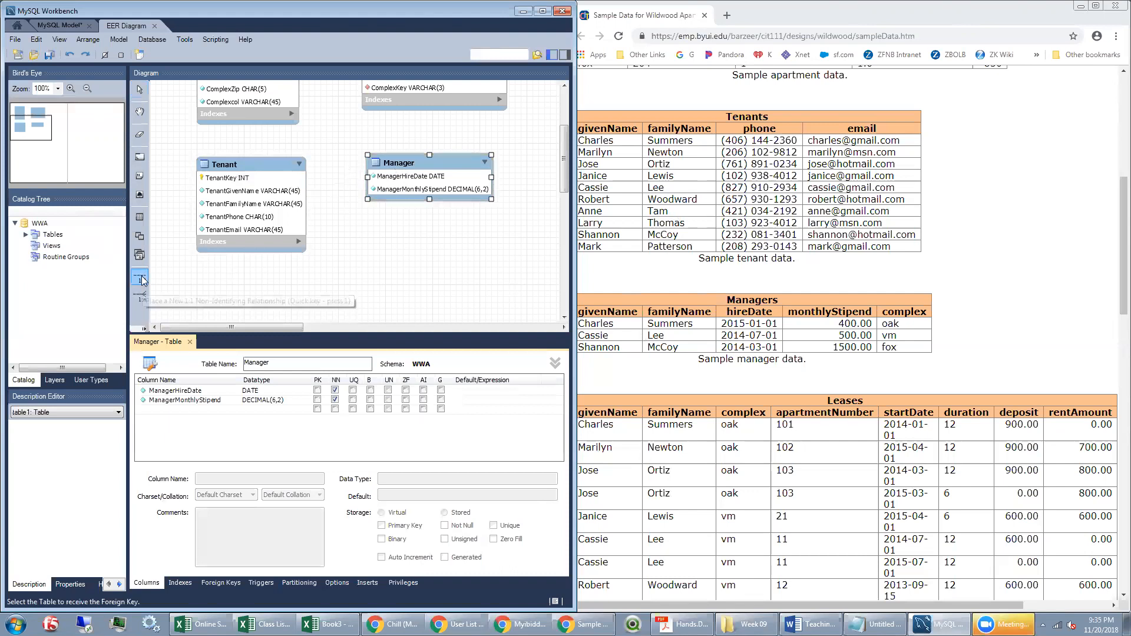
{"action": "left_click", "coordinate": [418, 184]}
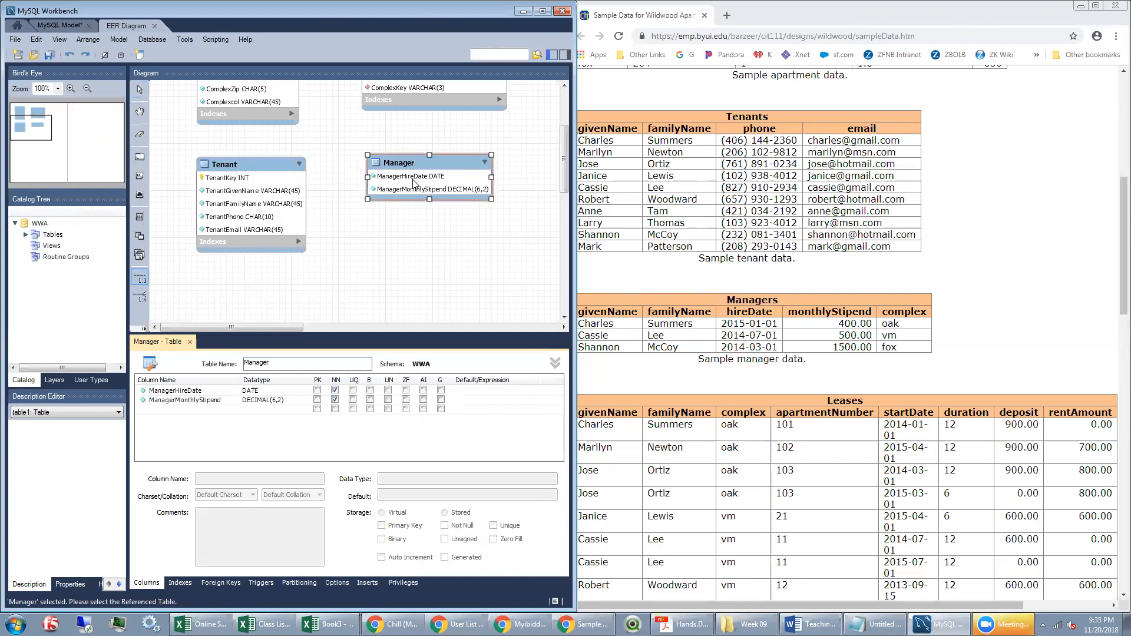
{"action": "left_click", "coordinate": [247, 183]}
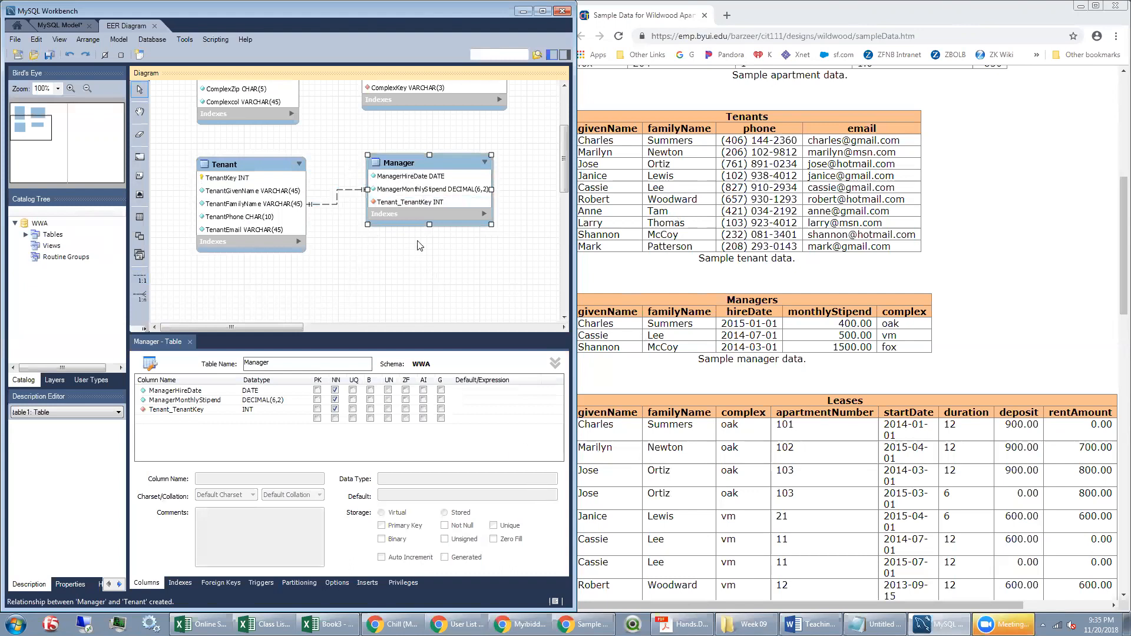
Move the Tenant_TenantKey column to the first row of the Manager table and mark it as the primary key
{"action": "left_click", "coordinate": [175, 410]}
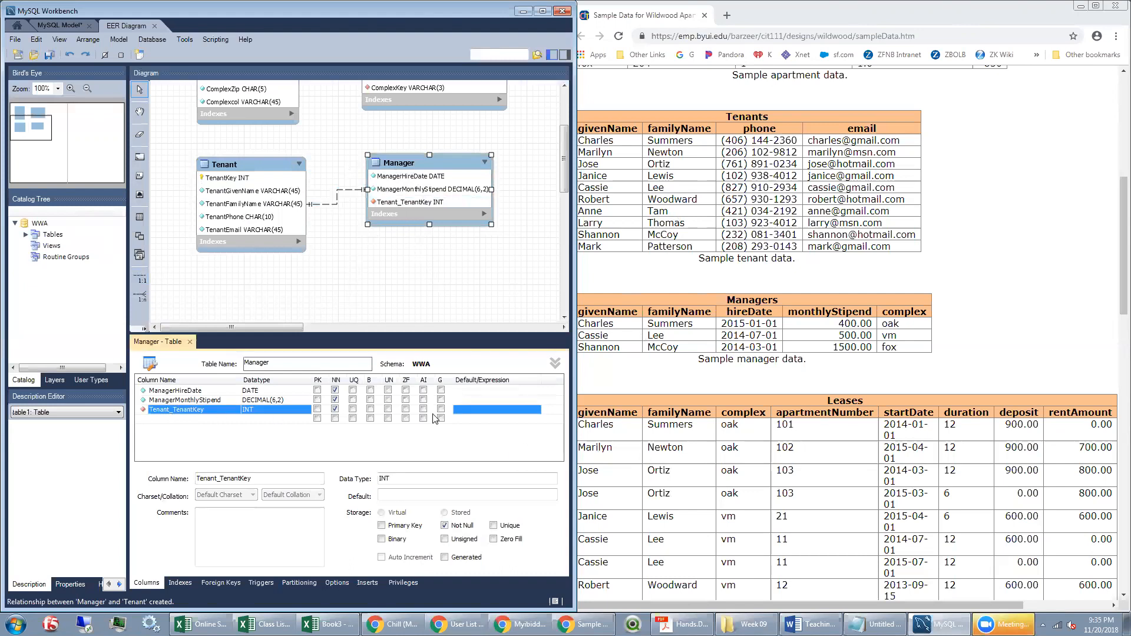
{"action": "right_click", "coordinate": [192, 409]}
{"action": "left_click", "coordinate": [222, 419]}
{"action": "right_click", "coordinate": [183, 400]}
{"action": "left_click", "coordinate": [217, 406]}
{"action": "left_click", "coordinate": [318, 390]}
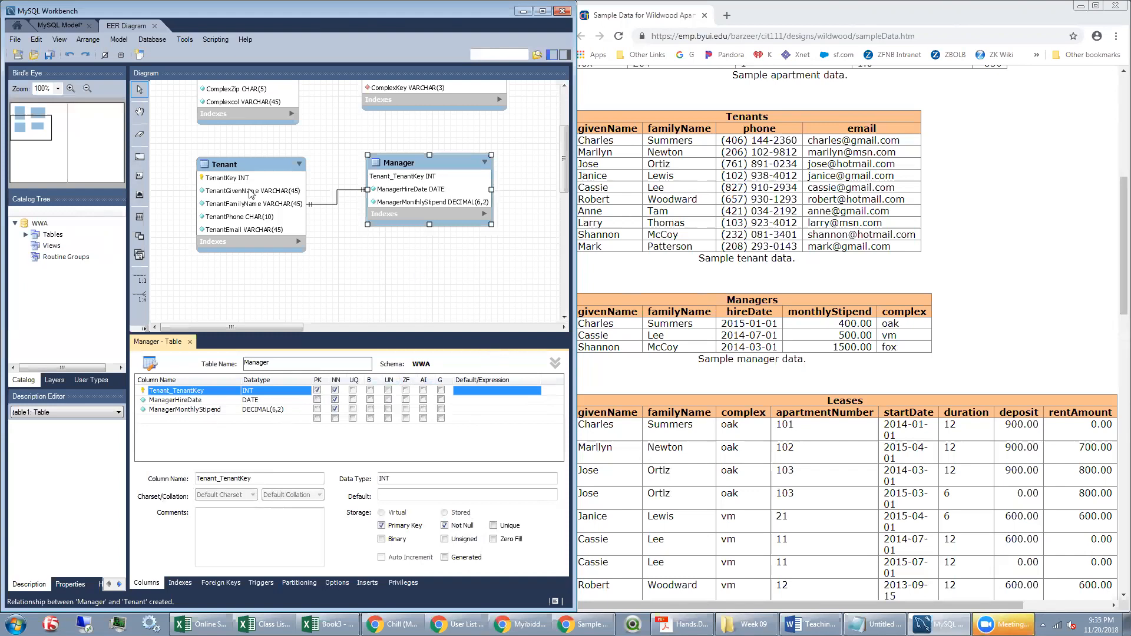
{"action": "left_click", "coordinate": [236, 176]}
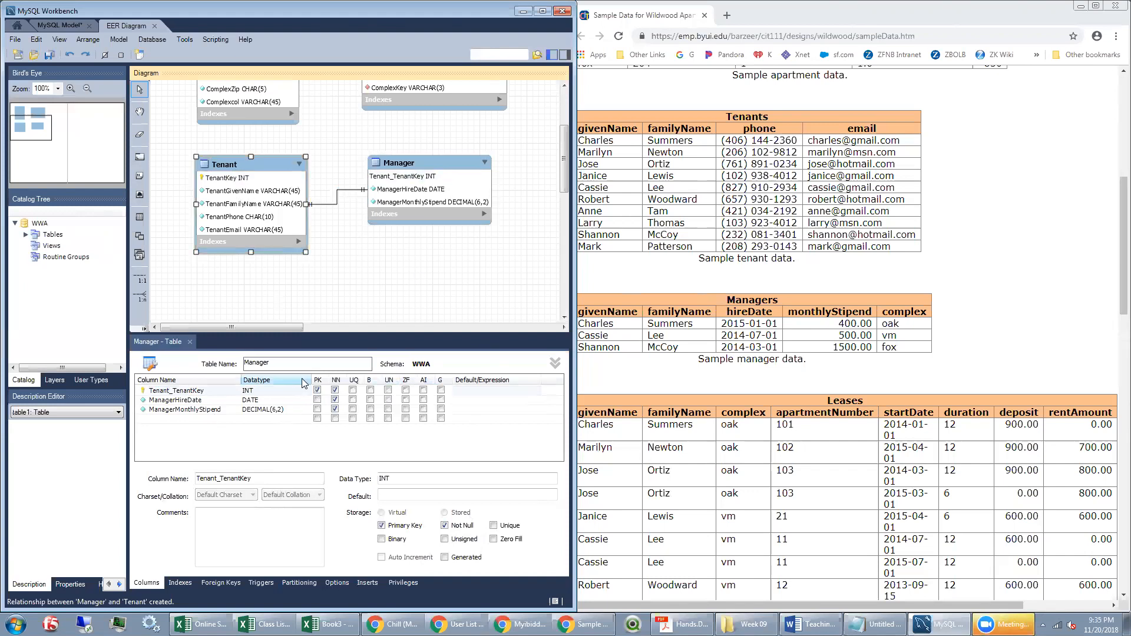
{"action": "left_click", "coordinate": [419, 165]}
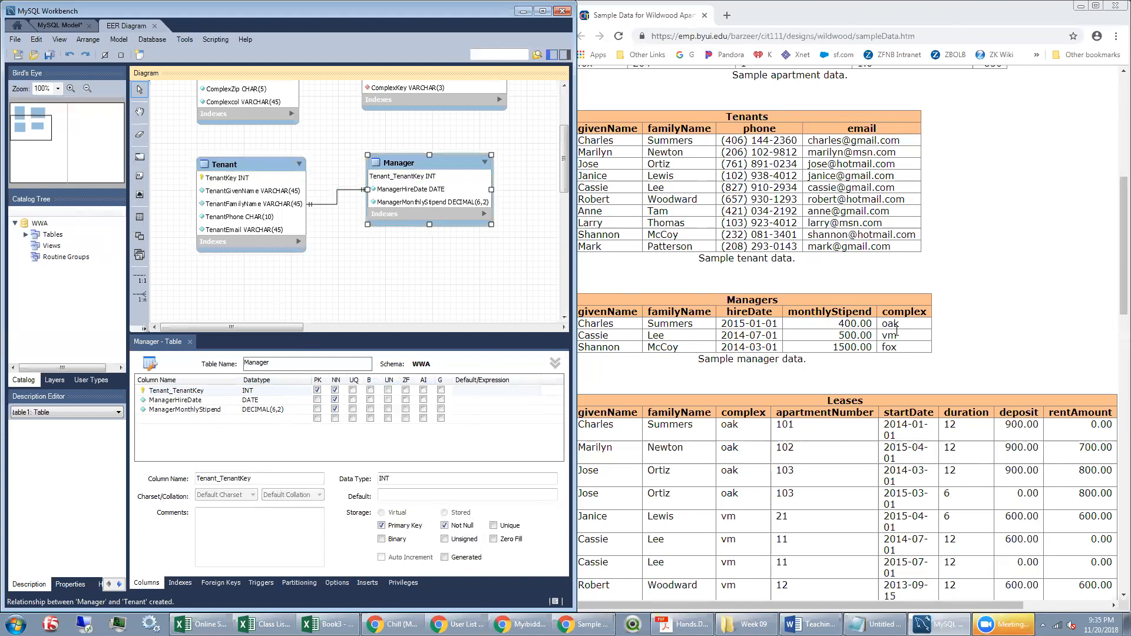
Create a one-to-one non-identifying relationship giving Manager a foreign key to Complex, and move the Apartment and Manager tables apart so the connectors are clear
{"action": "left_click", "coordinate": [380, 239]}
{"action": "scroll", "coordinate": [382, 243], "scroll_direction": "up", "scroll_amount": 1}
{"action": "scroll", "coordinate": [394, 252], "scroll_direction": "up", "scroll_amount": 1}
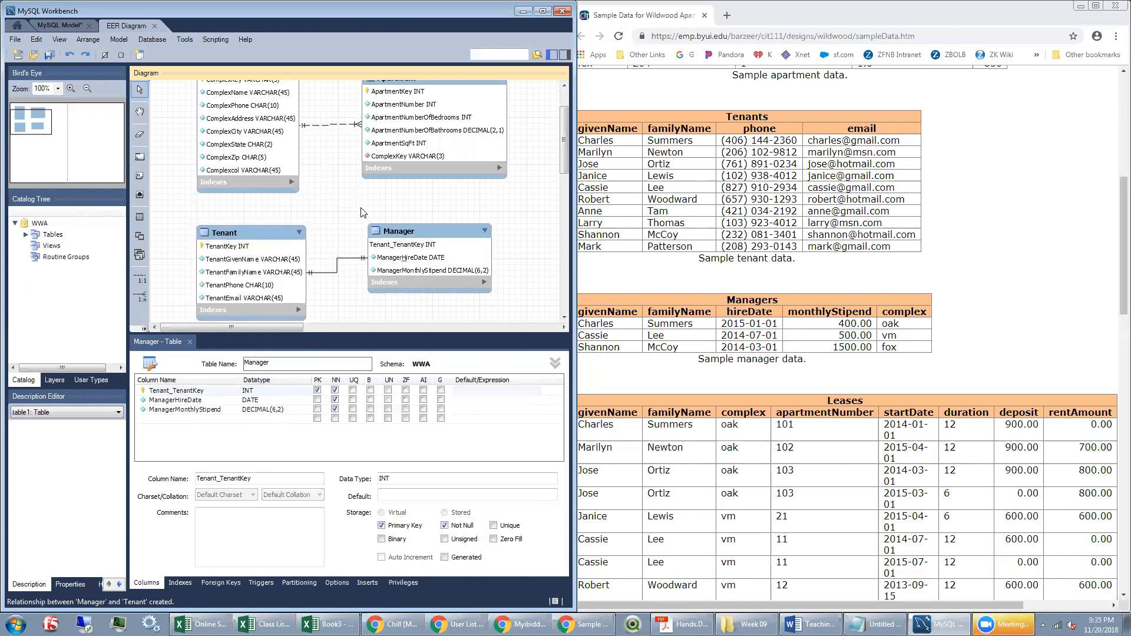
{"action": "scroll", "coordinate": [361, 205], "scroll_direction": "up", "scroll_amount": 1}
{"action": "scroll", "coordinate": [364, 213], "scroll_direction": "down", "scroll_amount": 1}
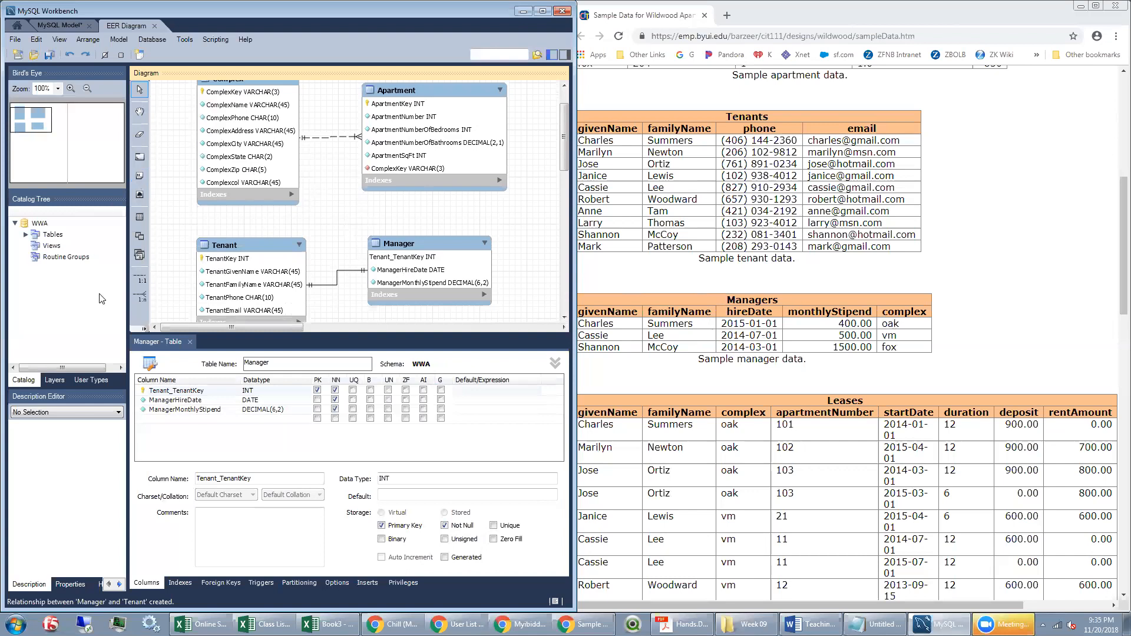
{"action": "left_click", "coordinate": [140, 279]}
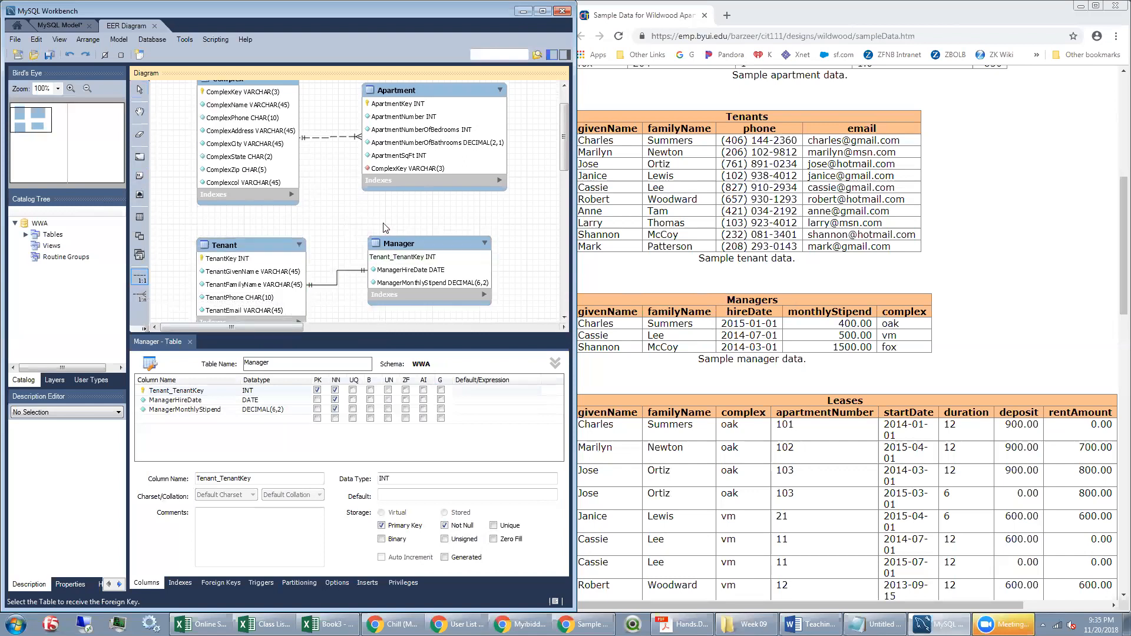
{"action": "left_click", "coordinate": [394, 273]}
{"action": "left_click", "coordinate": [250, 177]}
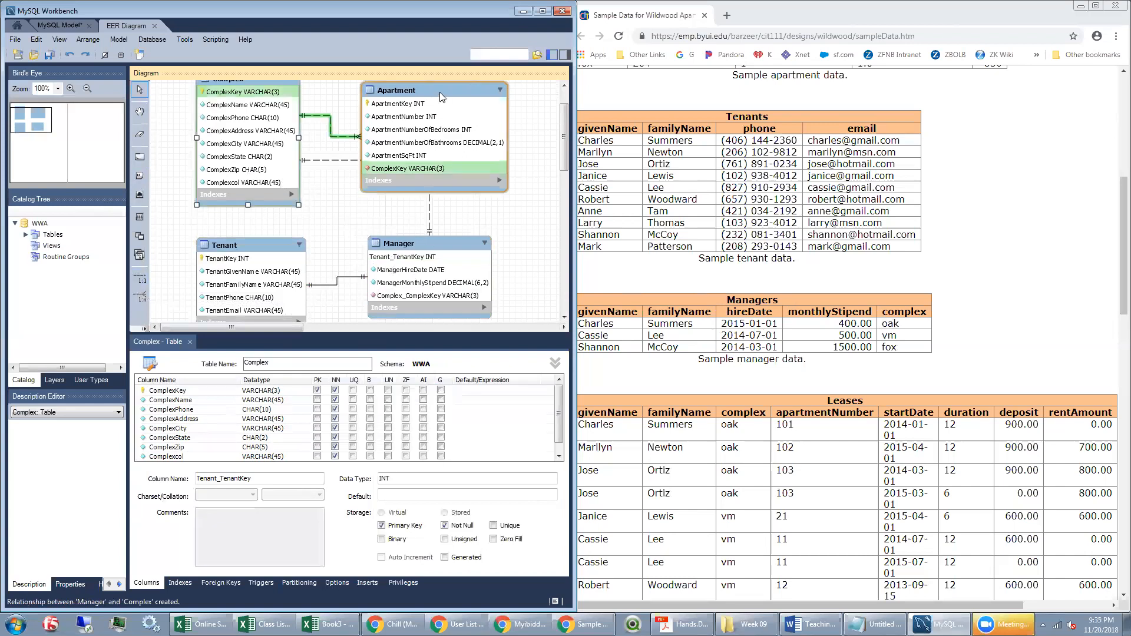
{"action": "left_click_drag", "start_coordinate": [440, 92], "coordinate": [521, 92]}
{"action": "left_click_drag", "start_coordinate": [407, 259], "coordinate": [377, 230]}
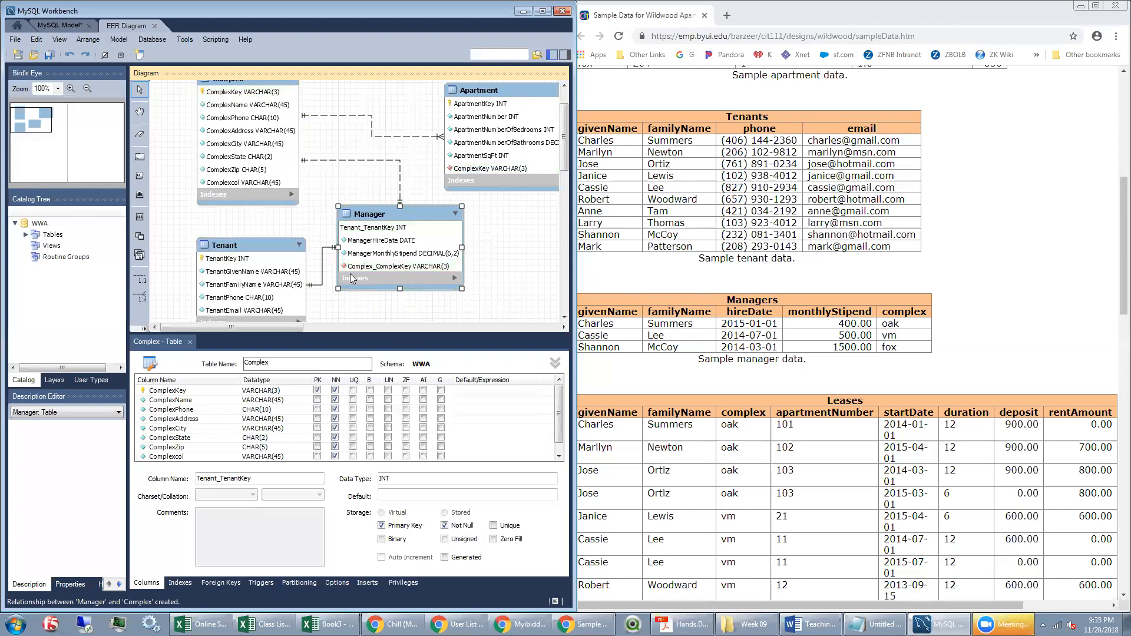
Rename the Manager table's Complex_ComplexKey foreign key column to ComplexKey
{"action": "double_click", "coordinate": [383, 217]}
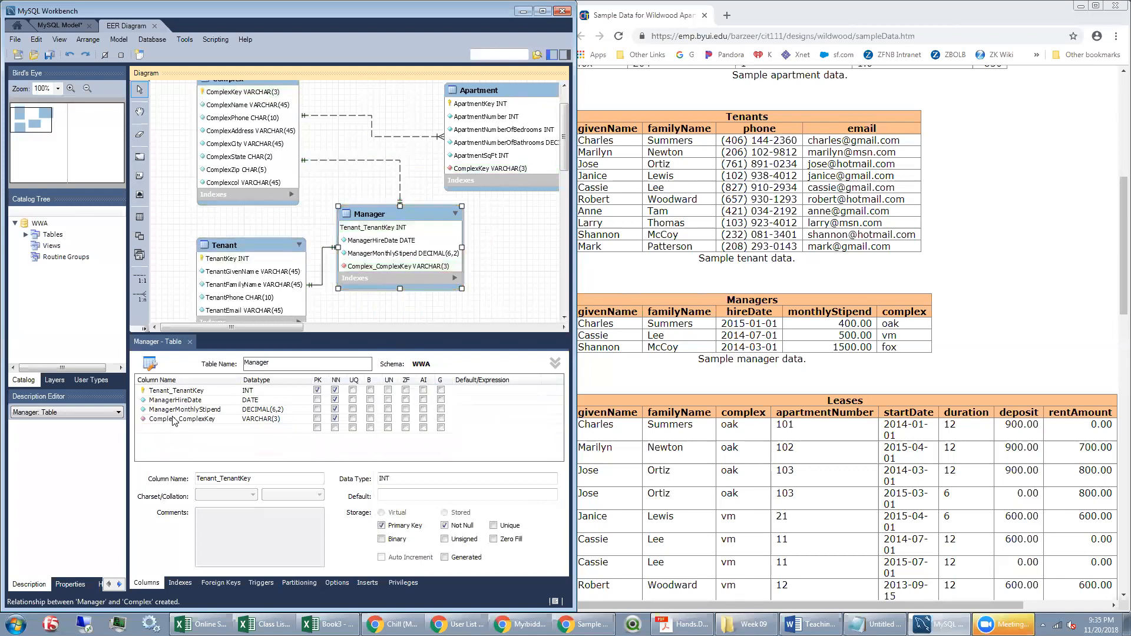
{"action": "left_click", "coordinate": [175, 419]}
{"action": "left_click", "coordinate": [179, 421]}
{"action": "left_click", "coordinate": [178, 420]}
{"action": "key", "text": "BackSpace"}
{"action": "key", "text": "BackSpace"}
{"action": "key", "text": "BackSpace"}
{"action": "key", "text": "BackSpace"}
{"action": "key", "text": "BackSpace"}
{"action": "key", "text": "BackSpace"}
{"action": "key", "text": "BackSpace"}
{"action": "key", "text": "BackSpace"}
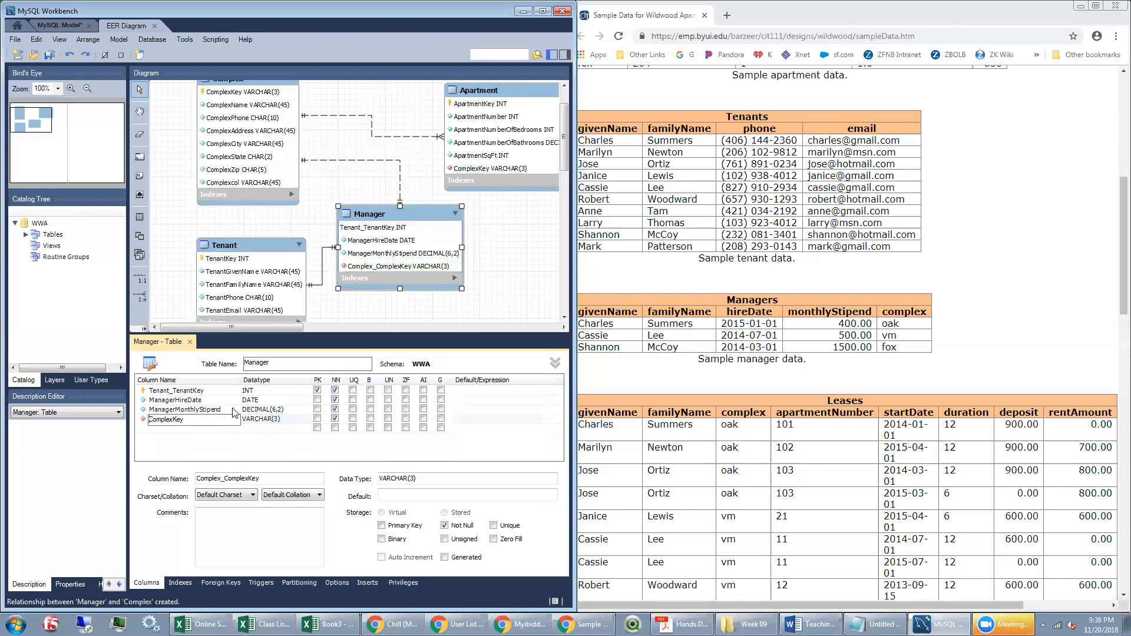
Rename the Manager table's Tenant_TenantKey column to TenantKey
{"action": "left_click", "coordinate": [179, 392]}
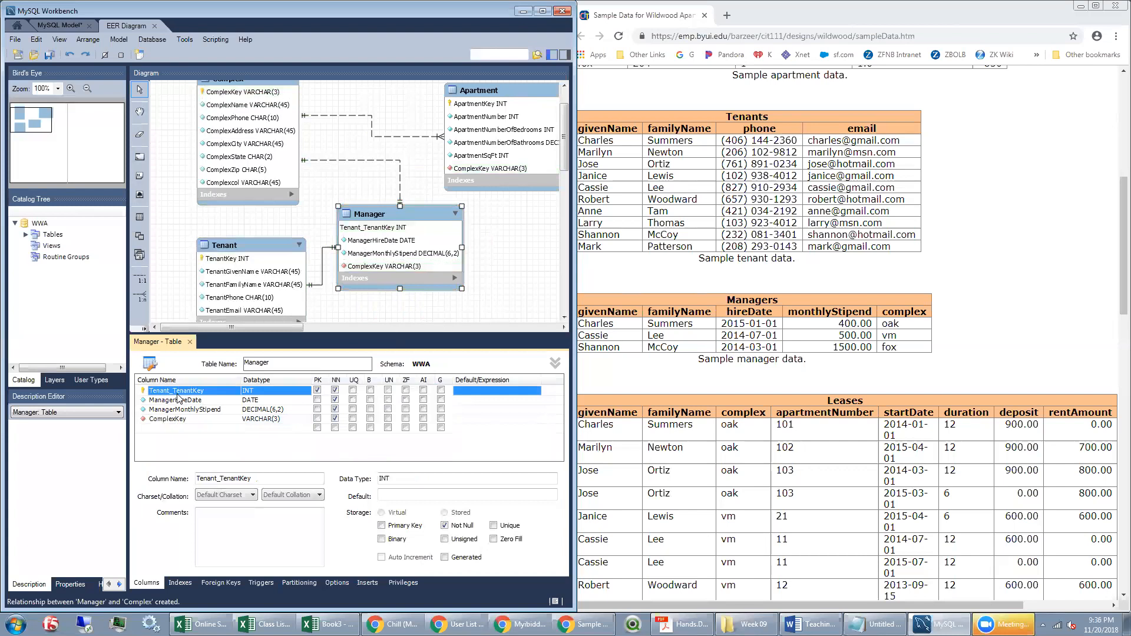
{"action": "left_click", "coordinate": [176, 393]}
{"action": "key", "text": "BackSpace"}
{"action": "key", "text": "BackSpace"}
{"action": "key", "text": "BackSpace"}
{"action": "key", "text": "BackSpace"}
{"action": "key", "text": "BackSpace"}
{"action": "key", "text": "BackSpace"}
{"action": "key", "text": "BackSpace"}
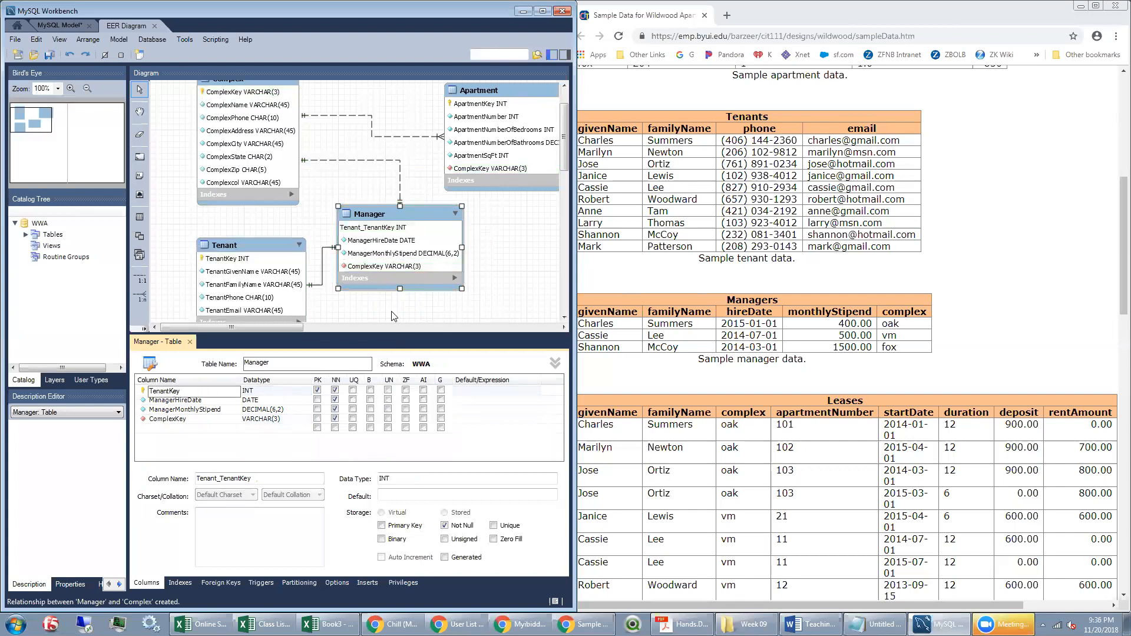
{"action": "left_click", "coordinate": [371, 224]}
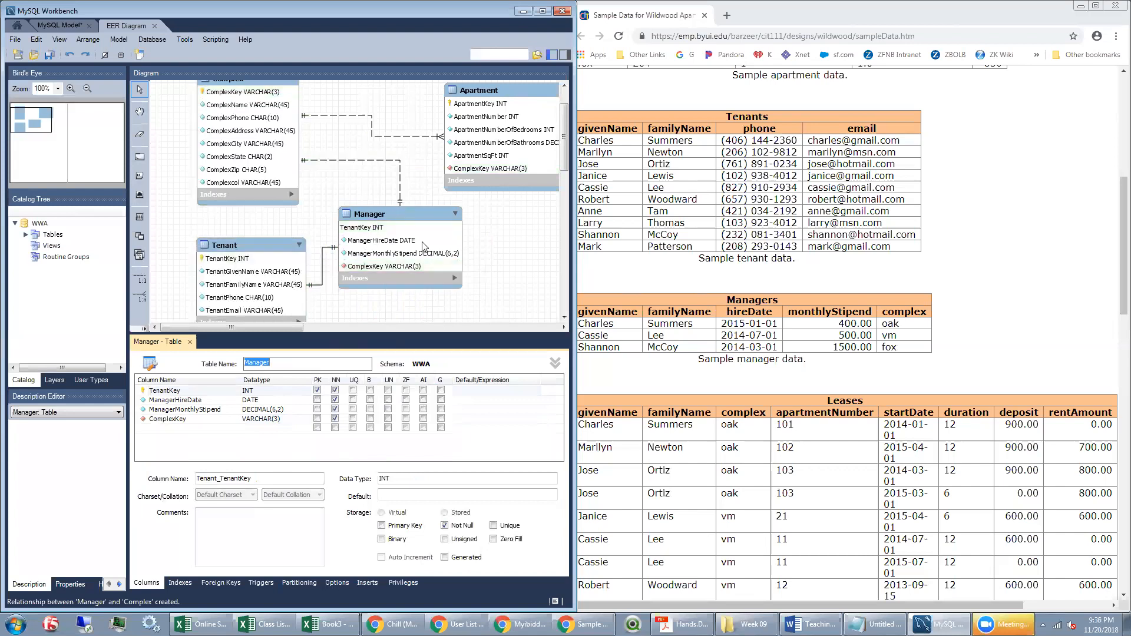
{"action": "left_click", "coordinate": [428, 260]}
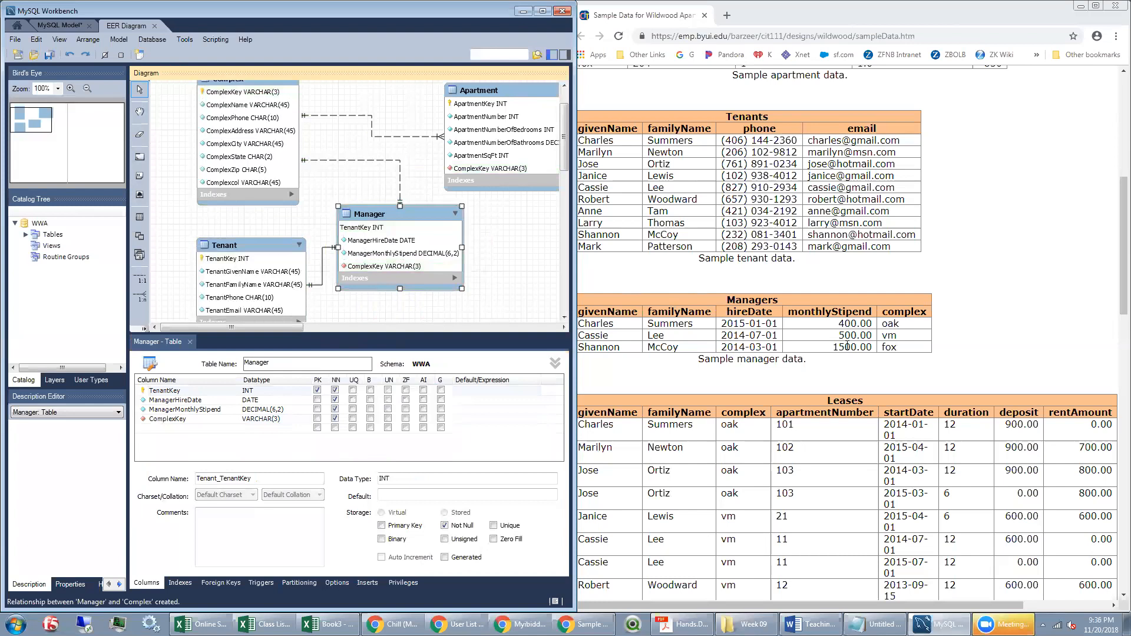
Check the largest monthlyStipend in the sample Managers data against the Manager table's stipend column, and bring up the sample Leases data
{"action": "left_click_drag", "start_coordinate": [836, 347], "coordinate": [868, 347]}
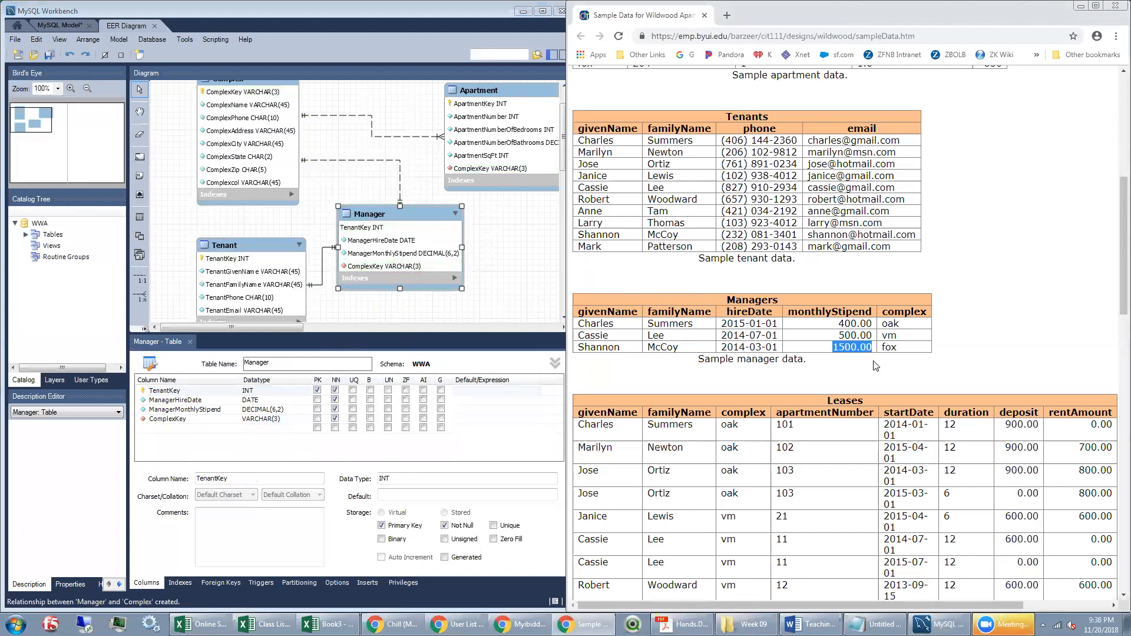
{"action": "left_click", "coordinate": [895, 389]}
{"action": "scroll", "coordinate": [899, 388], "scroll_direction": "down", "scroll_amount": 4}
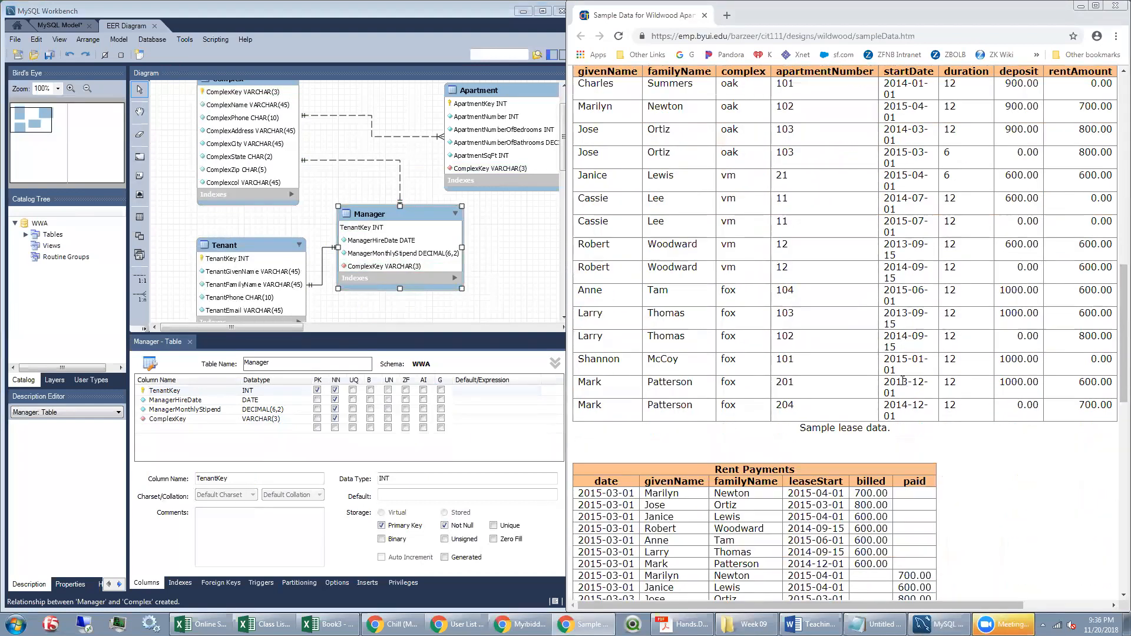
{"action": "scroll", "coordinate": [904, 386], "scroll_direction": "up", "scroll_amount": 1}
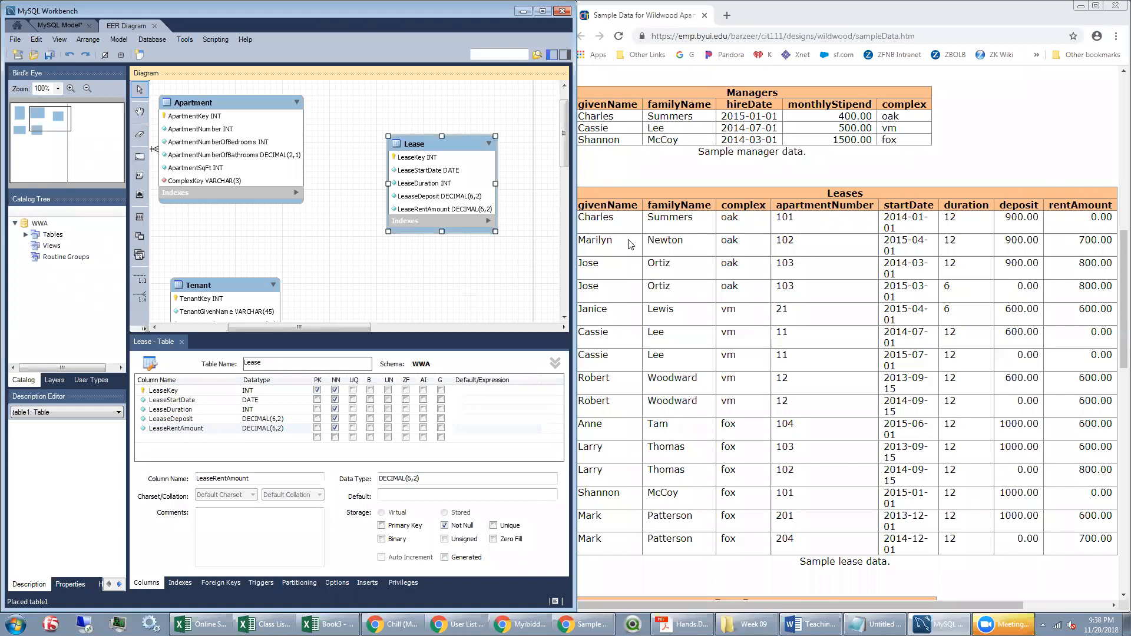
Examine the sample Leases data for deposit amounts and for tenants and apartments that recur across several leases
{"action": "left_click", "coordinate": [622, 220]}
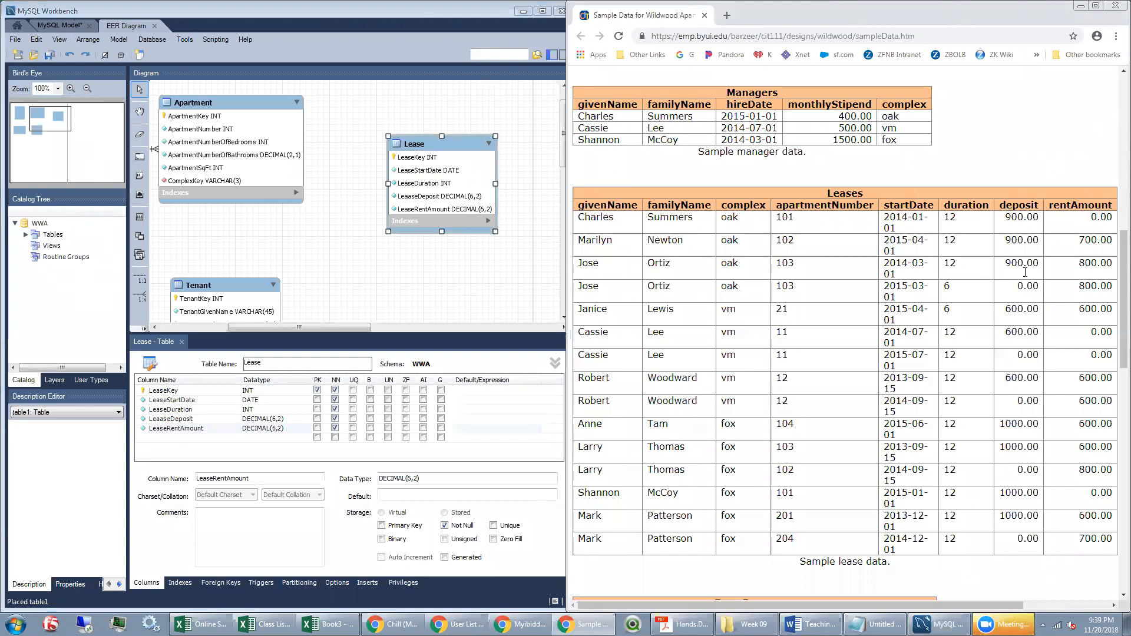
{"action": "left_click_drag", "start_coordinate": [1001, 425], "coordinate": [1041, 424]}
{"action": "left_click_drag", "start_coordinate": [580, 263], "coordinate": [946, 374]}
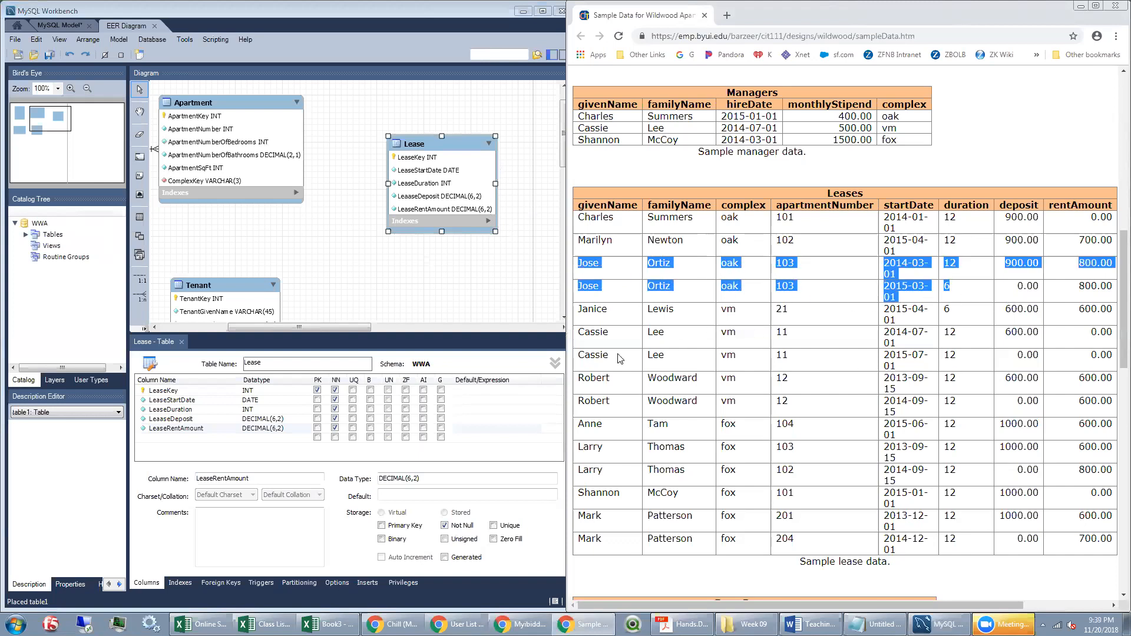
{"action": "left_click_drag", "start_coordinate": [581, 332], "coordinate": [961, 371]}
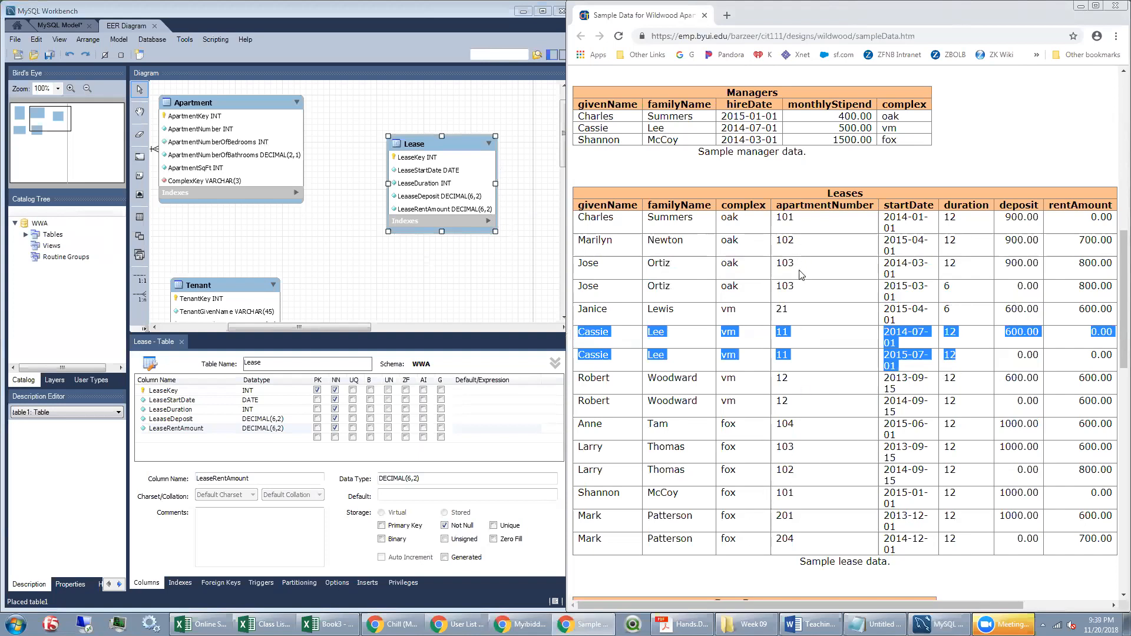
{"action": "left_click", "coordinate": [802, 290]}
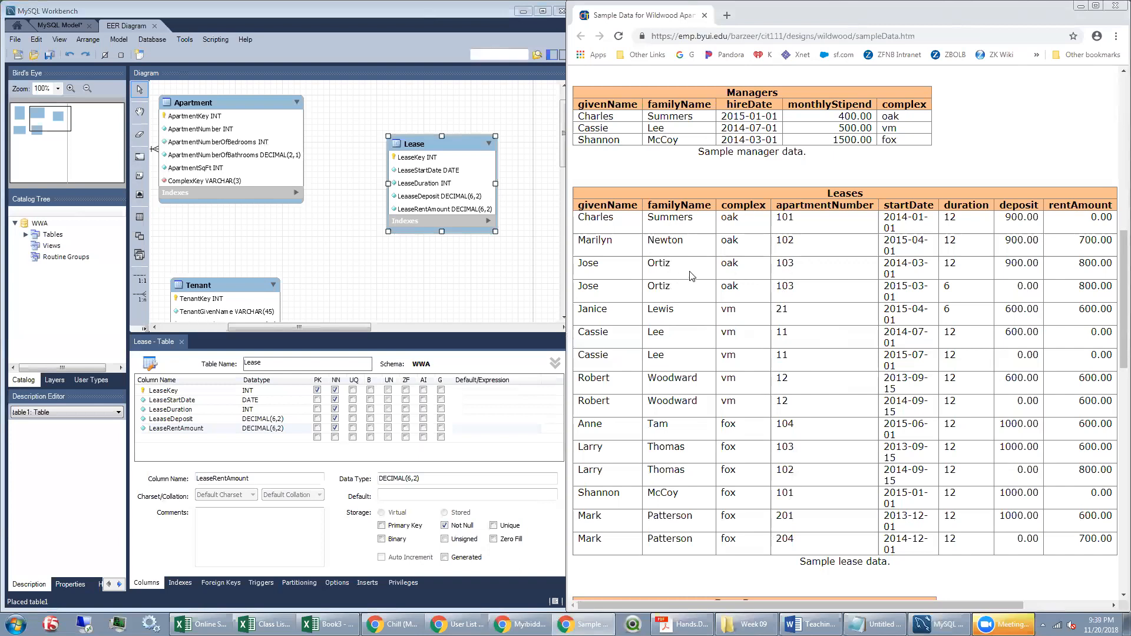
{"action": "left_click_drag", "start_coordinate": [720, 264], "coordinate": [774, 298]}
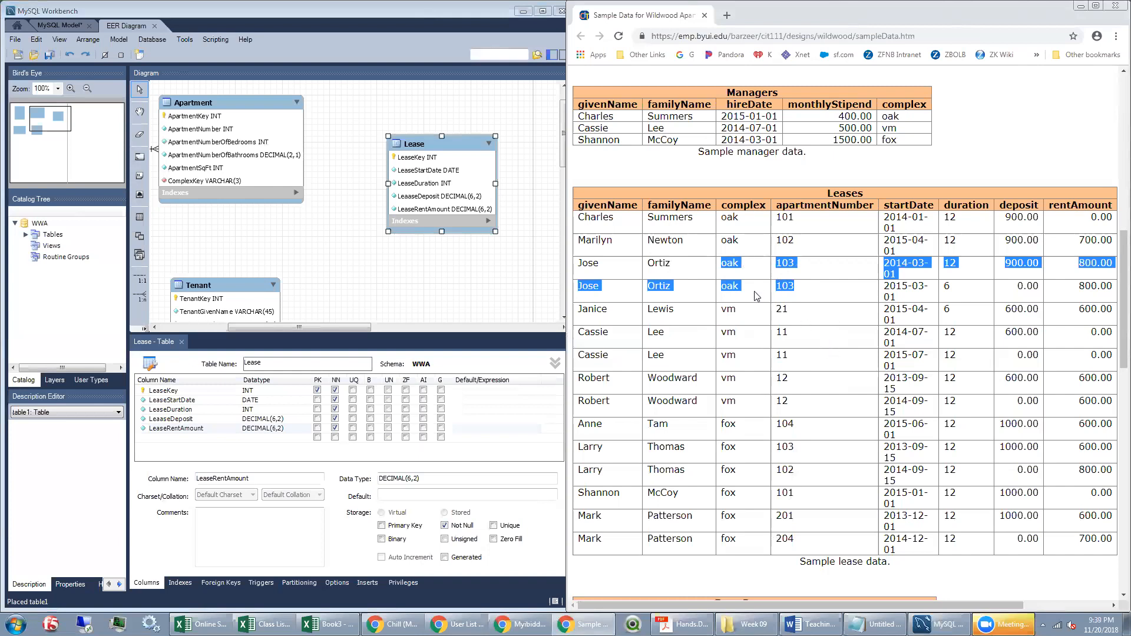
{"action": "left_click", "coordinate": [722, 339]}
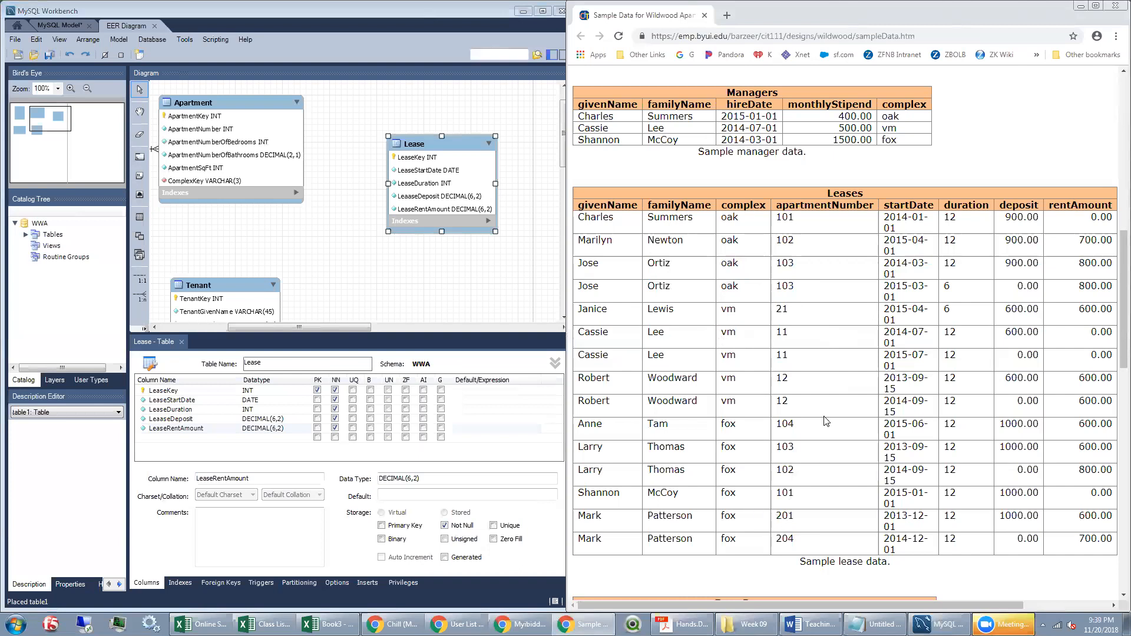
{"action": "left_click_drag", "start_coordinate": [722, 332], "coordinate": [788, 356]}
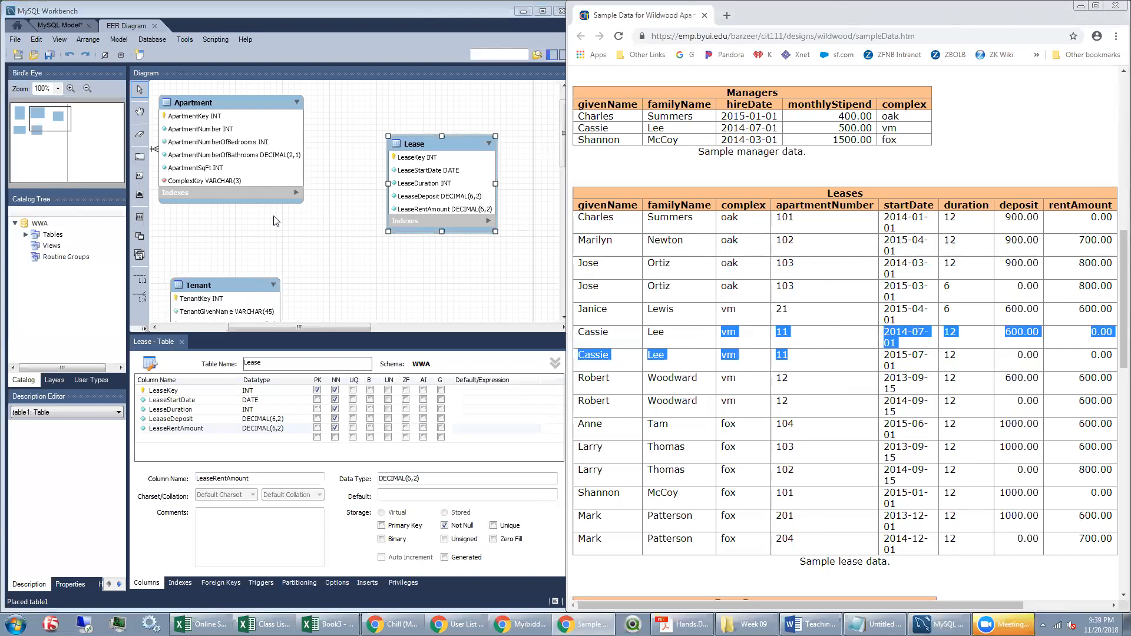
Create a one-to-many non-identifying relationship with Lease receiving the foreign key and Tenant as the referenced table
{"action": "left_click", "coordinate": [140, 298]}
{"action": "left_click", "coordinate": [140, 298]}
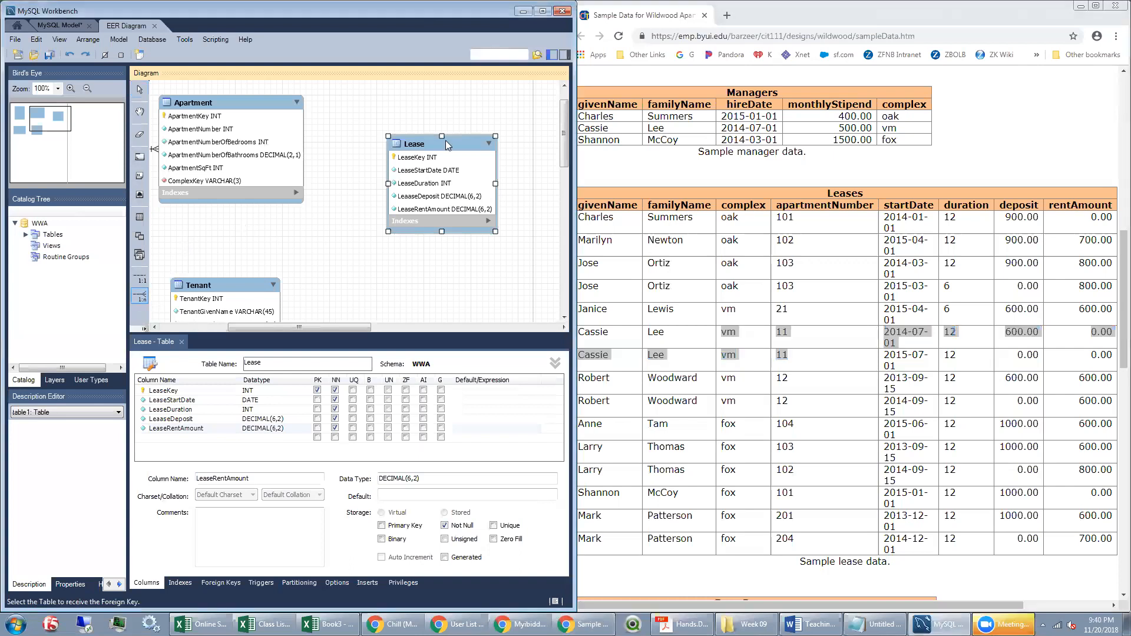
{"action": "left_click", "coordinate": [429, 189]}
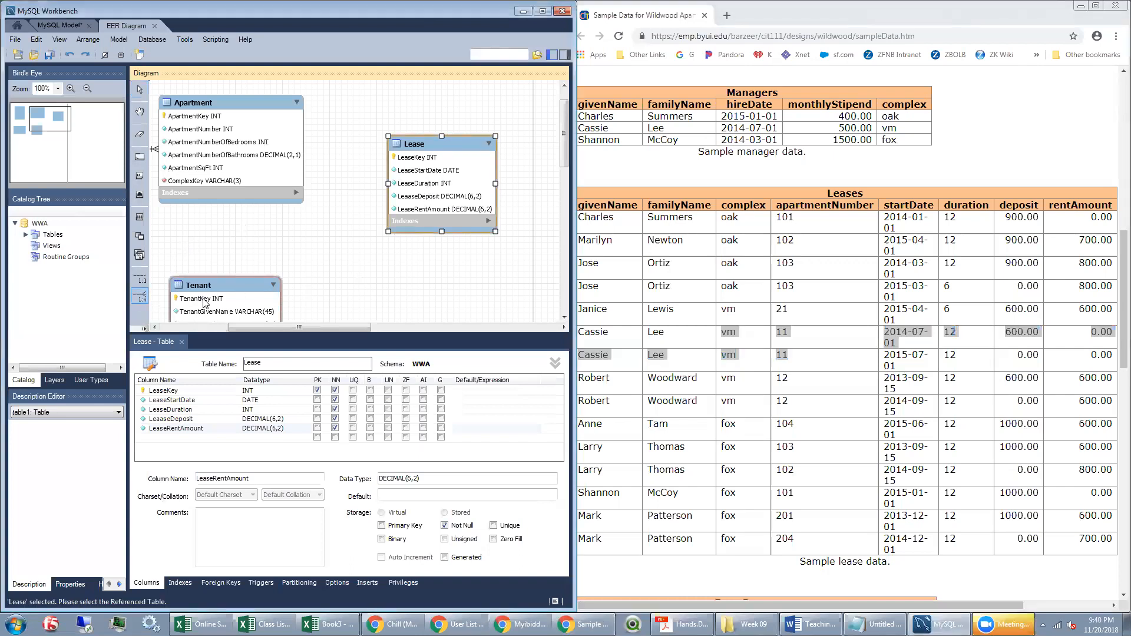
{"action": "left_click", "coordinate": [215, 306]}
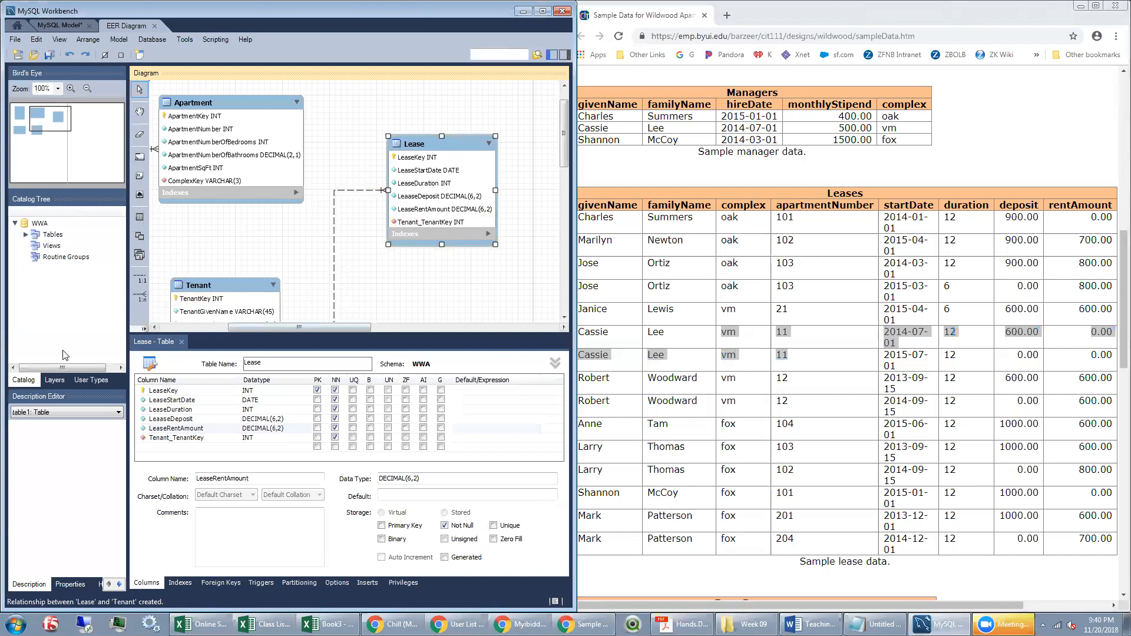
Create a one-to-many non-identifying relationship with Lease receiving the foreign key and Apartment as the referenced table
{"action": "left_click", "coordinate": [140, 295]}
{"action": "left_click", "coordinate": [466, 191]}
{"action": "left_click", "coordinate": [244, 147]}
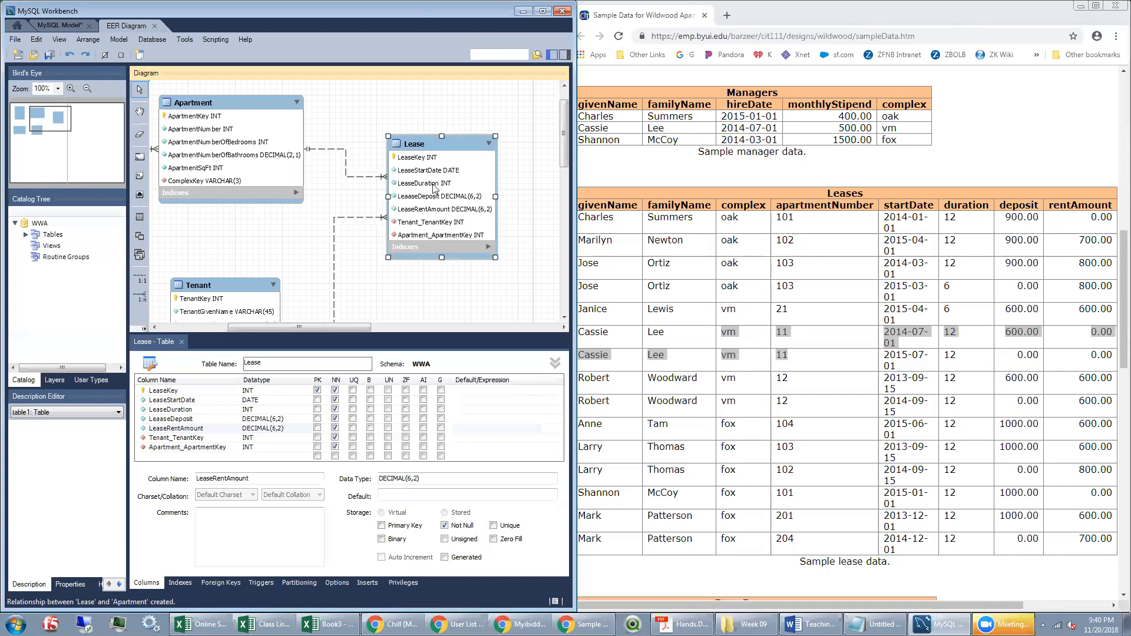
Trace how the Lease table links through Apartment to Complex in the diagram
{"action": "left_click", "coordinate": [239, 149]}
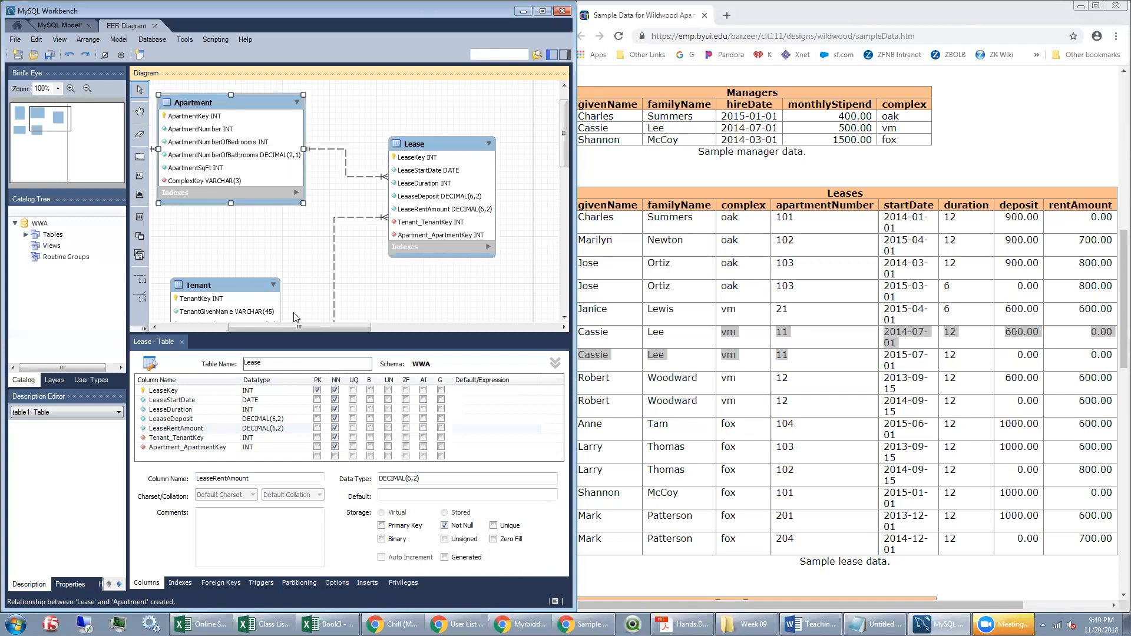
{"action": "left_click_drag", "start_coordinate": [281, 328], "coordinate": [256, 328]}
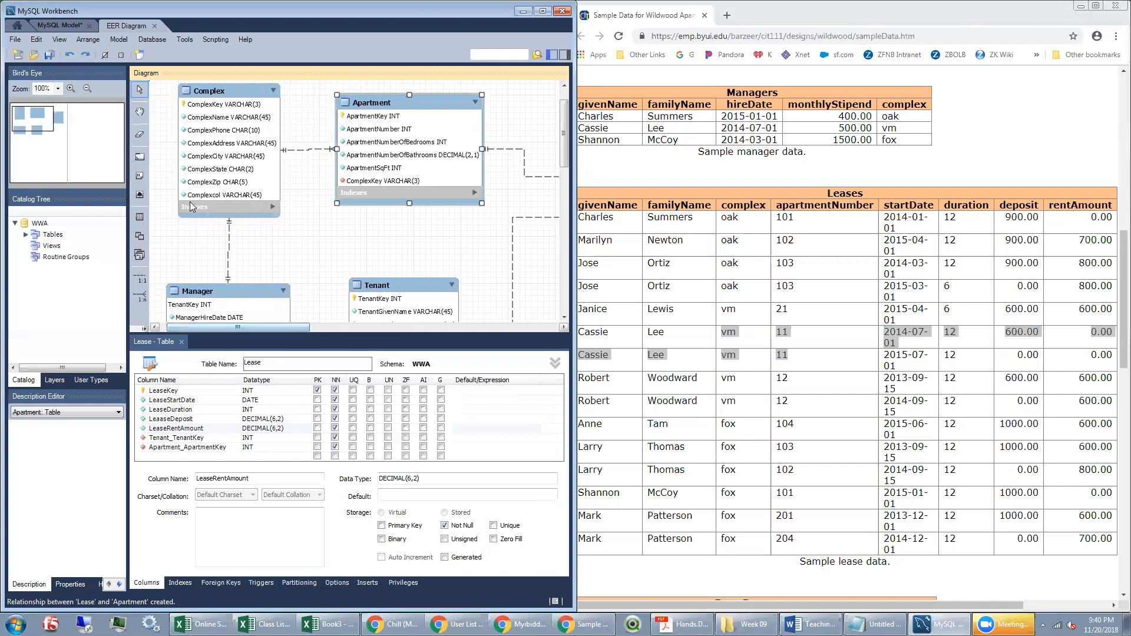
{"action": "left_click", "coordinate": [209, 112]}
{"action": "left_click_drag", "start_coordinate": [282, 328], "coordinate": [380, 329]}
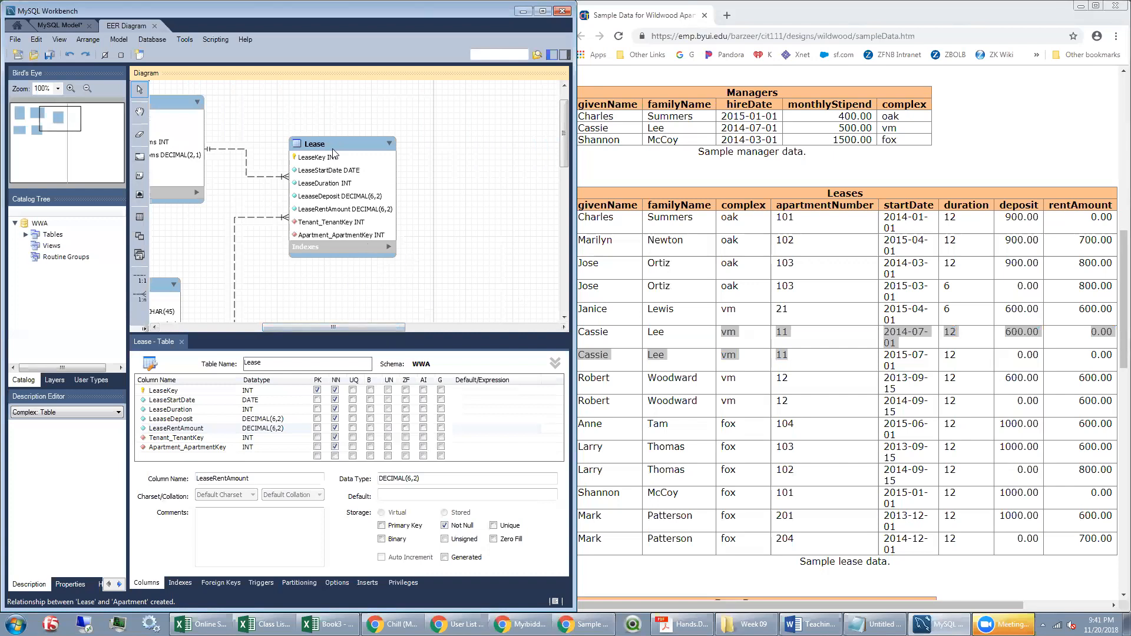
Move the Tenant_TenantKey column of the Lease table up to directly below LeaseKey
{"action": "left_click", "coordinate": [363, 237]}
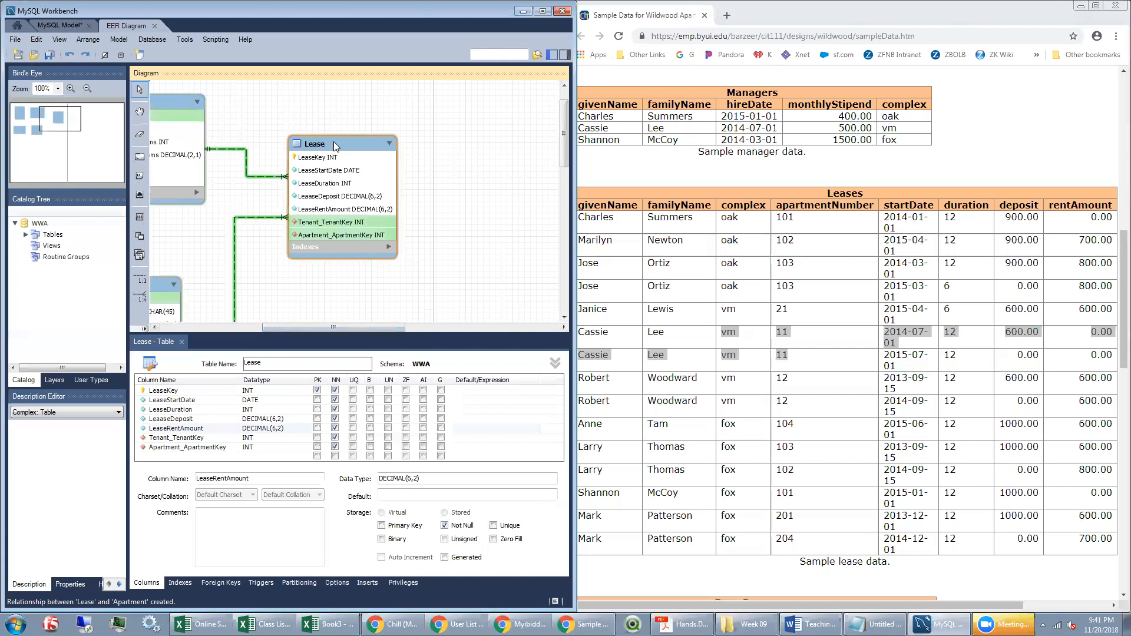
{"action": "left_click", "coordinate": [213, 439]}
{"action": "right_click", "coordinate": [200, 437]}
{"action": "left_click", "coordinate": [222, 443]}
{"action": "right_click", "coordinate": [171, 426]}
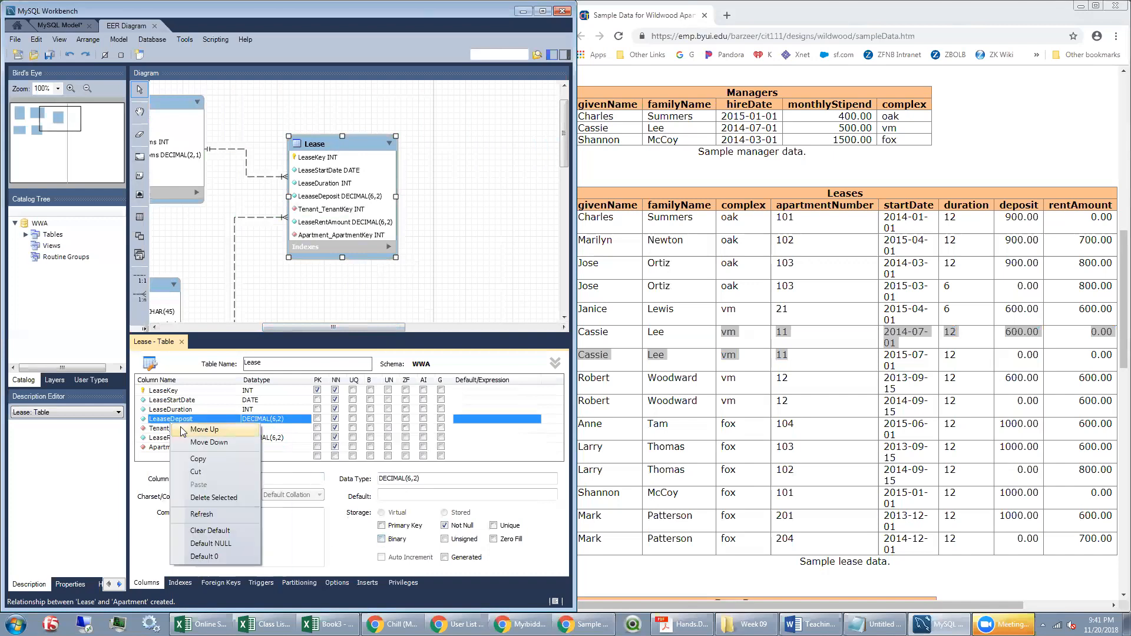
{"action": "left_click", "coordinate": [205, 429]}
{"action": "right_click", "coordinate": [177, 420]}
{"action": "left_click", "coordinate": [211, 427]}
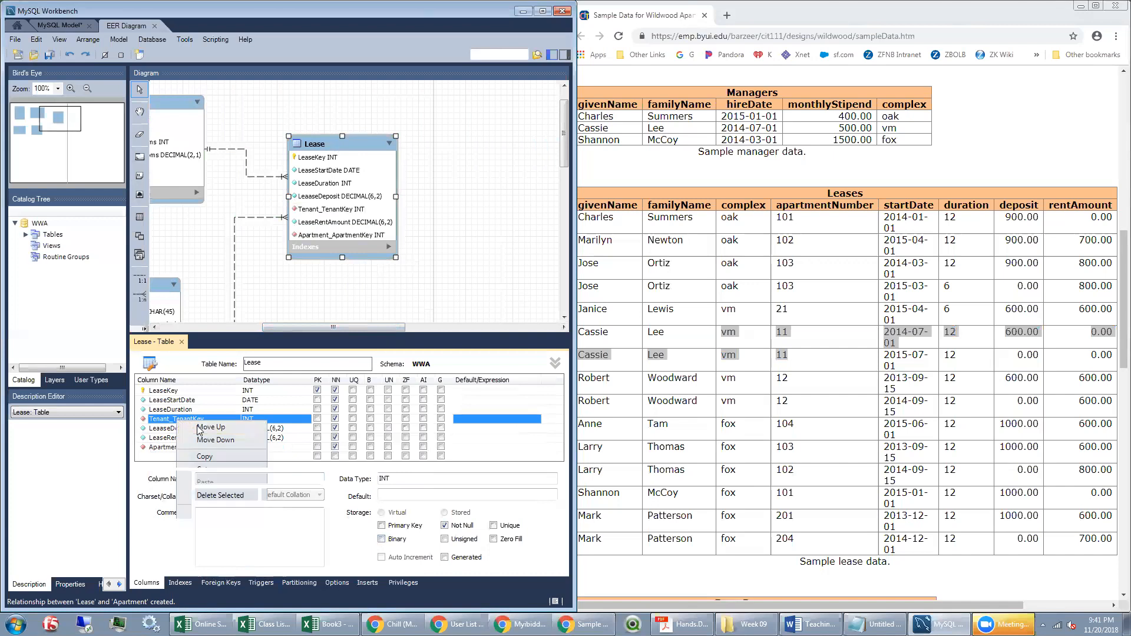
{"action": "right_click", "coordinate": [165, 409]}
{"action": "left_click", "coordinate": [198, 416]}
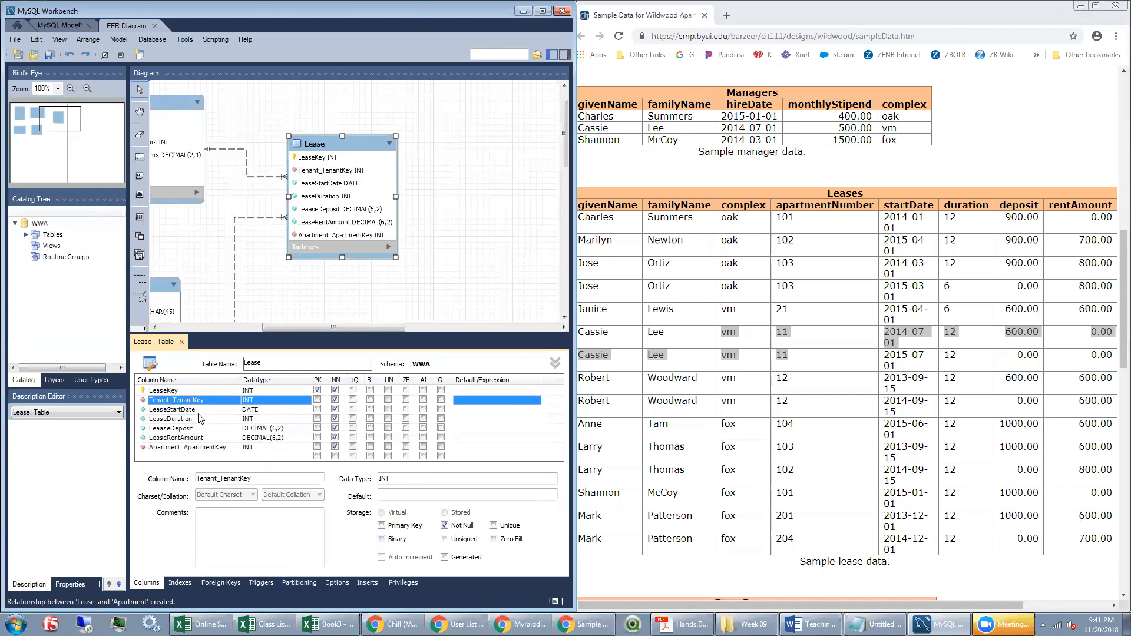
Rename the Lease table's Tenant_TenantKey column to TenantKey
{"action": "left_click", "coordinate": [175, 400]}
{"action": "left_click", "coordinate": [175, 400]}
{"action": "key", "text": "BackSpace"}
{"action": "key", "text": "BackSpace"}
{"action": "key", "text": "BackSpace"}
{"action": "key", "text": "BackSpace"}
{"action": "key", "text": "BackSpace"}
{"action": "key", "text": "BackSpace"}
{"action": "key", "text": "BackSpace"}
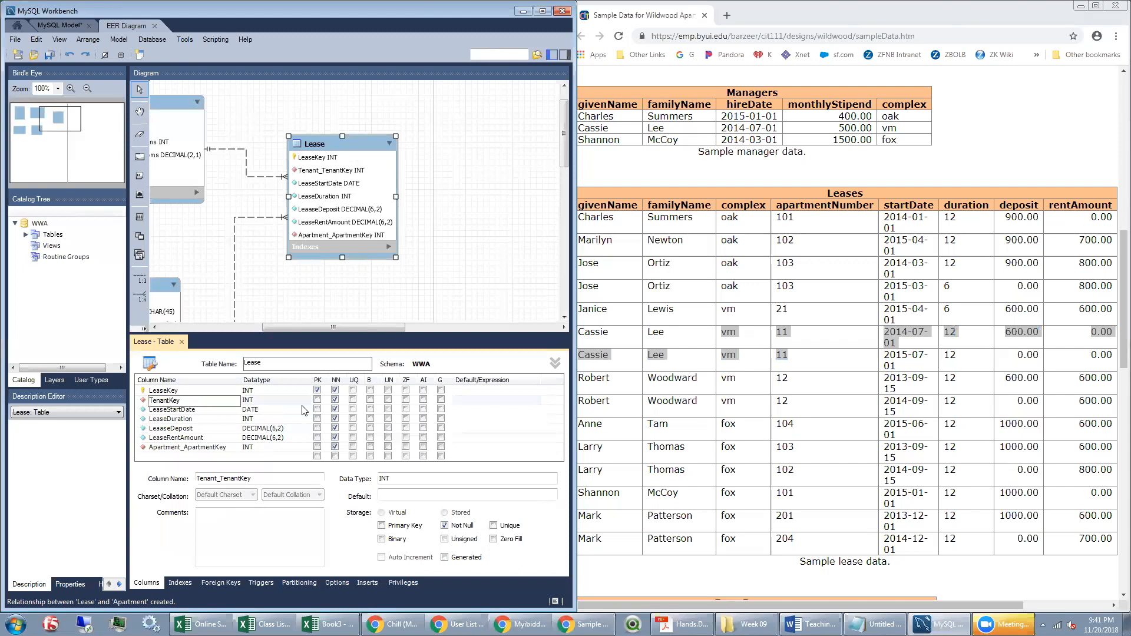
Move the Lease table's Apartment_ApartmentKey column up to directly below TenantKey
{"action": "right_click", "coordinate": [168, 449]}
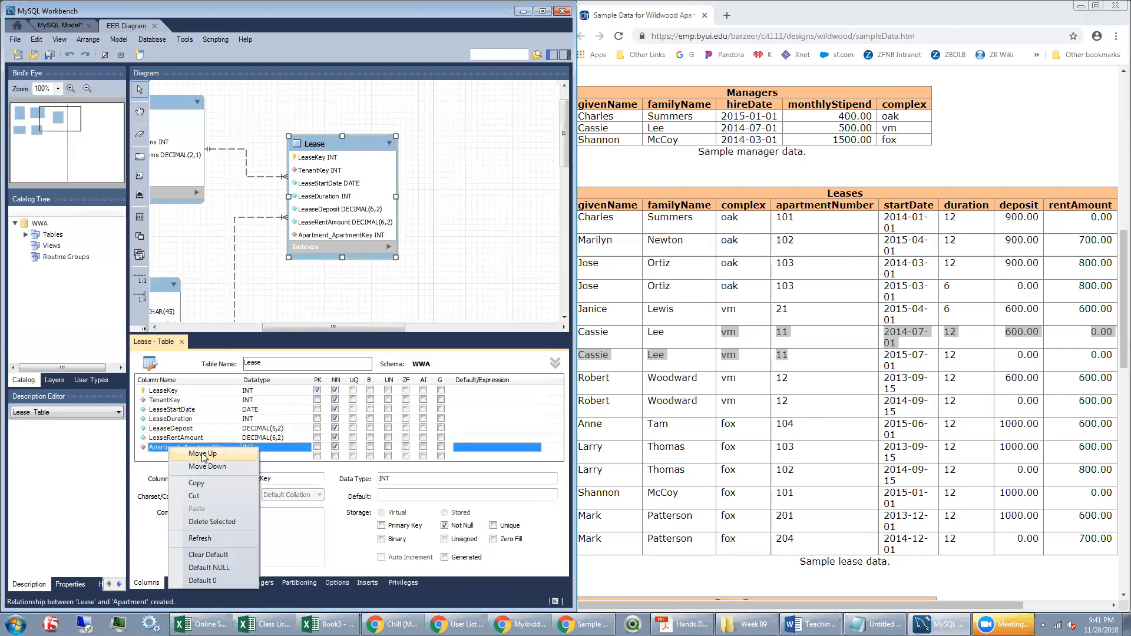
{"action": "left_click", "coordinate": [202, 455]}
{"action": "right_click", "coordinate": [184, 437]}
{"action": "left_click", "coordinate": [206, 443]}
{"action": "right_click", "coordinate": [177, 429]}
{"action": "left_click", "coordinate": [197, 438]}
{"action": "right_click", "coordinate": [166, 420]}
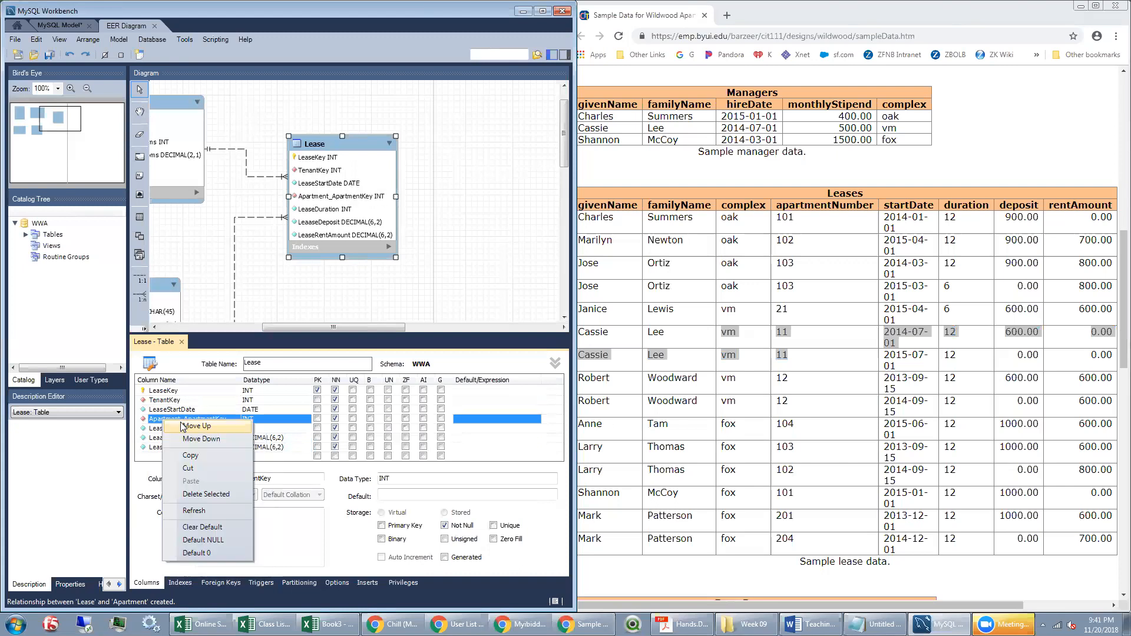
{"action": "left_click", "coordinate": [186, 428]}
Rename the Lease table's Apartment_ApartmentKey column to ApartmentKey
{"action": "left_click", "coordinate": [180, 411]}
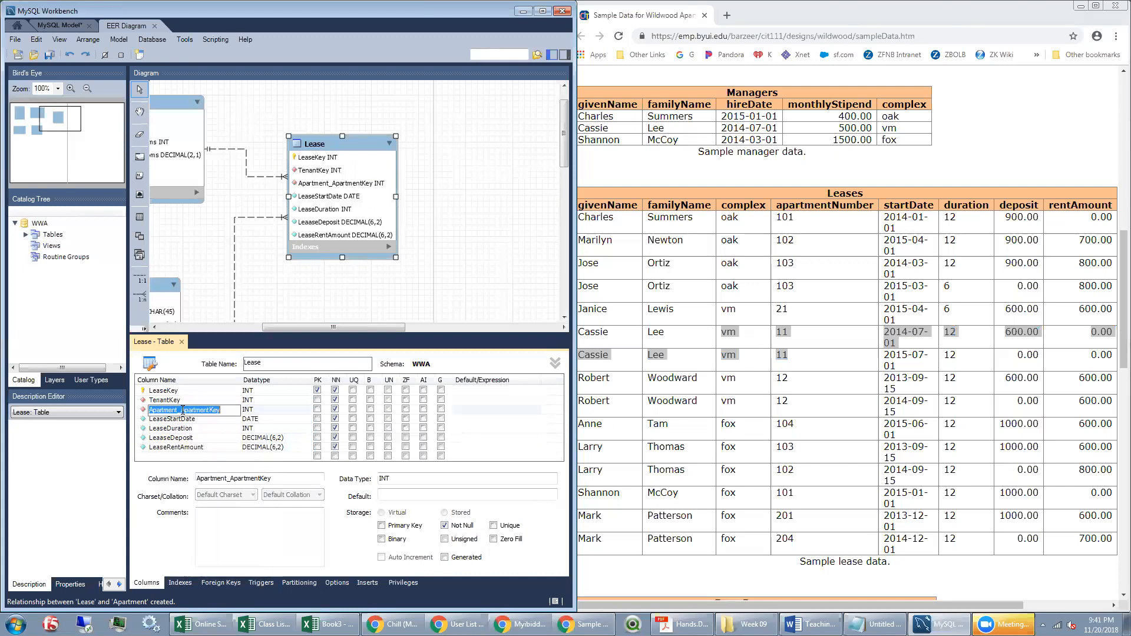
{"action": "key", "text": "BackSpace"}
{"action": "key", "text": "BackSpace"}
{"action": "key", "text": "BackSpace"}
{"action": "key", "text": "BackSpace"}
{"action": "key", "text": "BackSpace"}
{"action": "key", "text": "BackSpace"}
{"action": "key", "text": "BackSpace"}
{"action": "key", "text": "BackSpace"}
{"action": "key", "text": "BackSpace"}
{"action": "key", "text": "BackSpace"}
{"action": "left_click", "coordinate": [269, 448]}
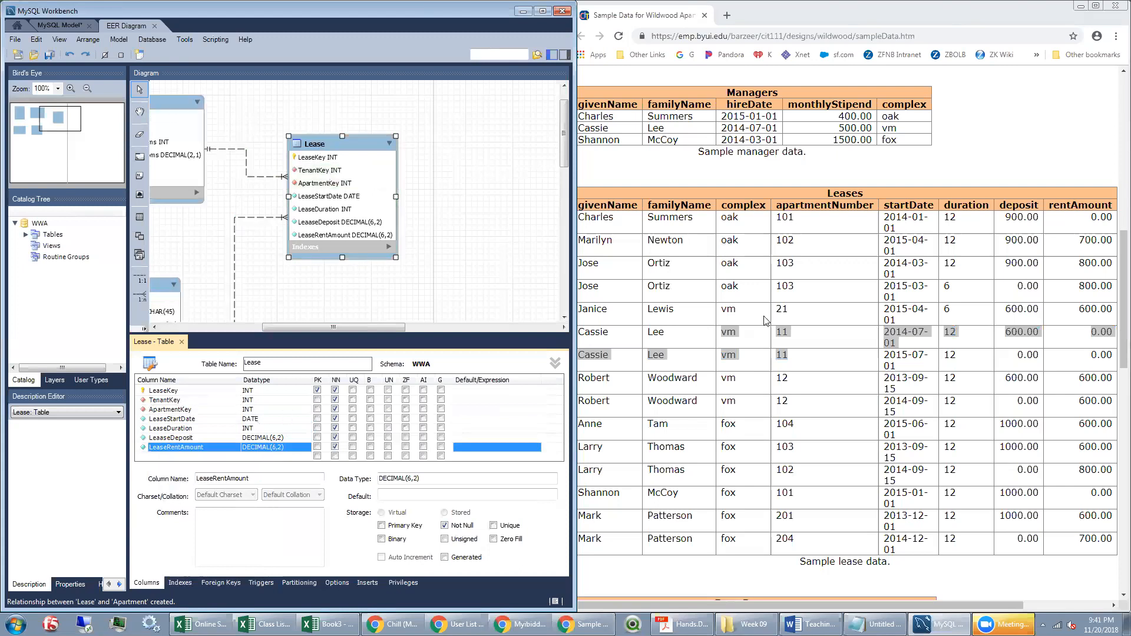
Bring the Rent Payments sample data into view on the sample data page
{"action": "left_click", "coordinate": [775, 335]}
{"action": "scroll", "coordinate": [774, 335], "scroll_direction": "down", "scroll_amount": 8}
{"action": "scroll", "coordinate": [775, 334], "scroll_direction": "down", "scroll_amount": 1}
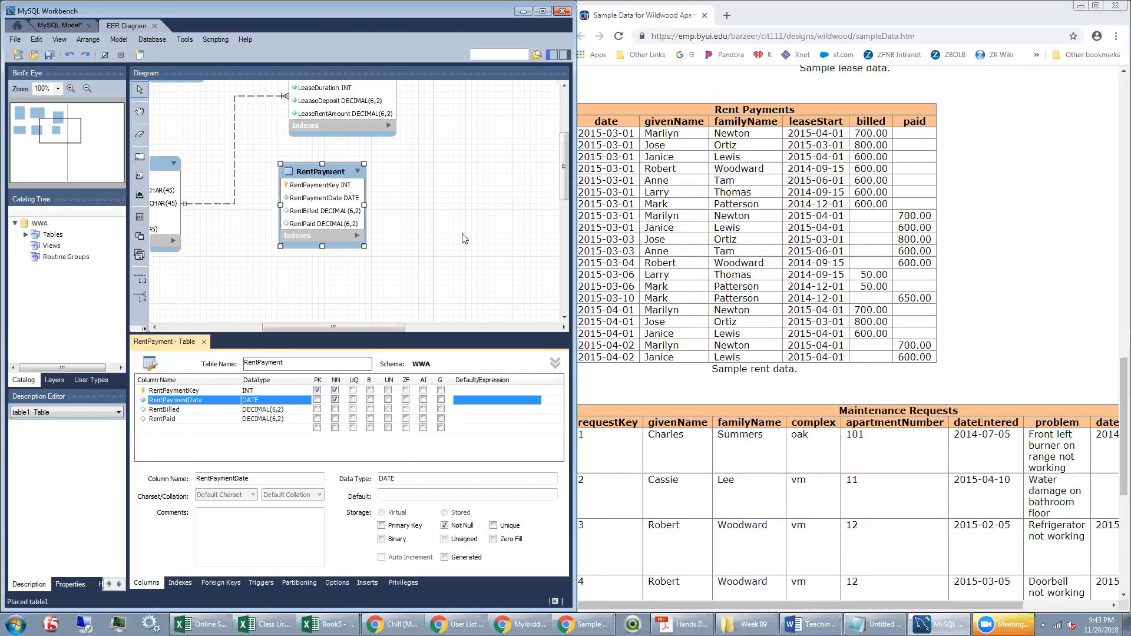
Shift the RentPayment table slightly beneath the Lease table and check its RentPaymentDate and RentBilled column definitions
{"action": "left_click_drag", "start_coordinate": [313, 171], "coordinate": [323, 179]}
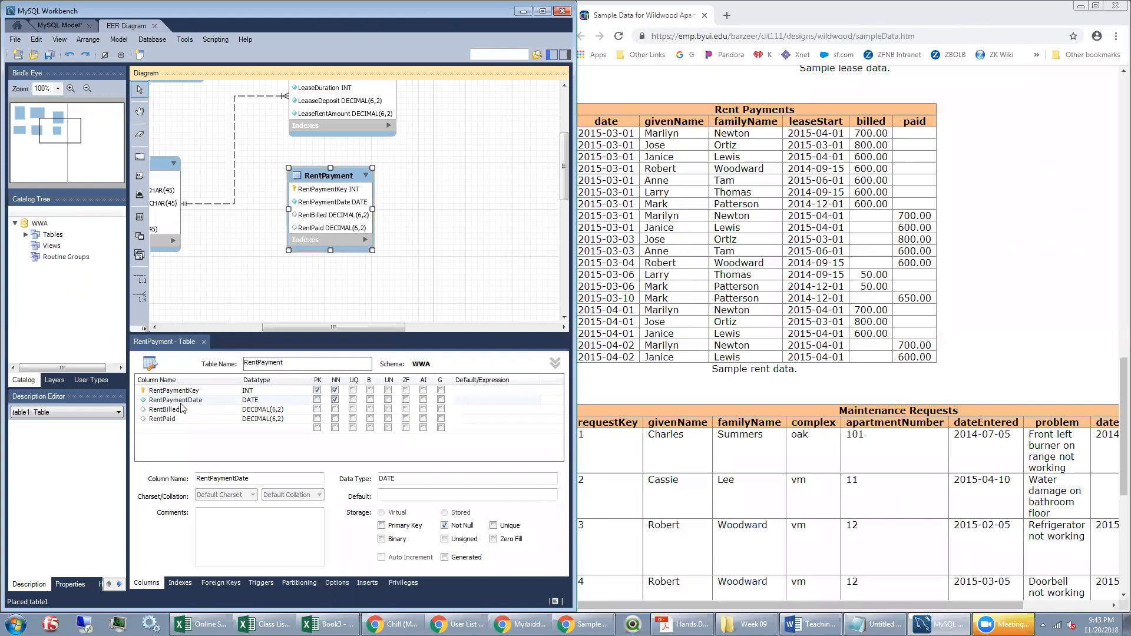
{"action": "left_click", "coordinate": [260, 403]}
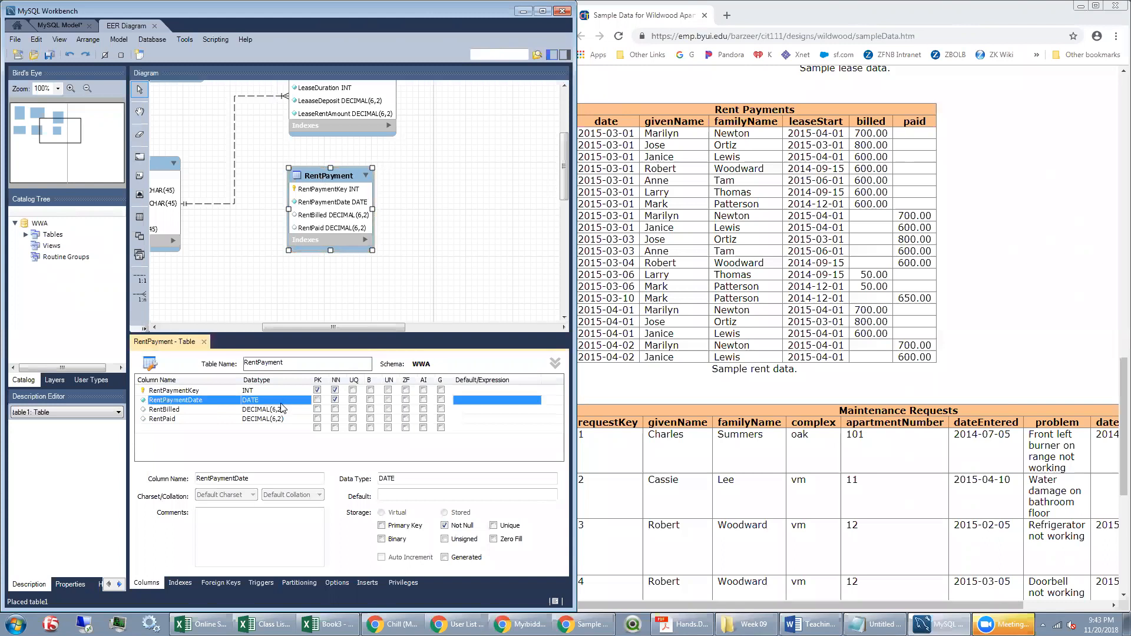
{"action": "left_click", "coordinate": [179, 412]}
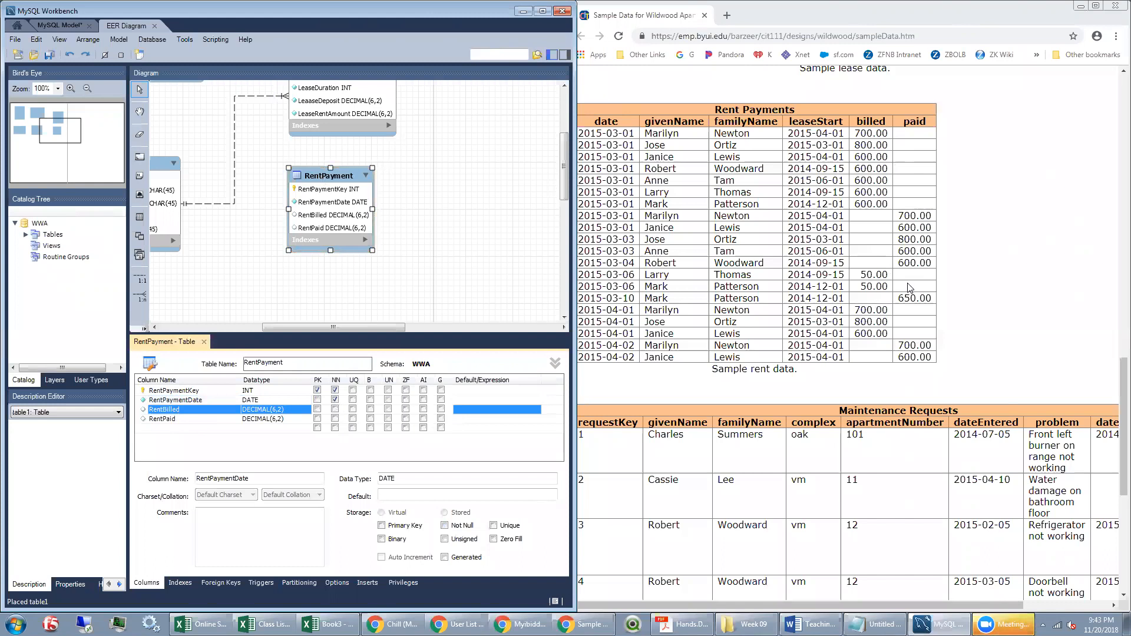
{"action": "left_click", "coordinate": [338, 416]}
{"action": "scroll", "coordinate": [554, 176], "scroll_direction": "up", "scroll_amount": 2}
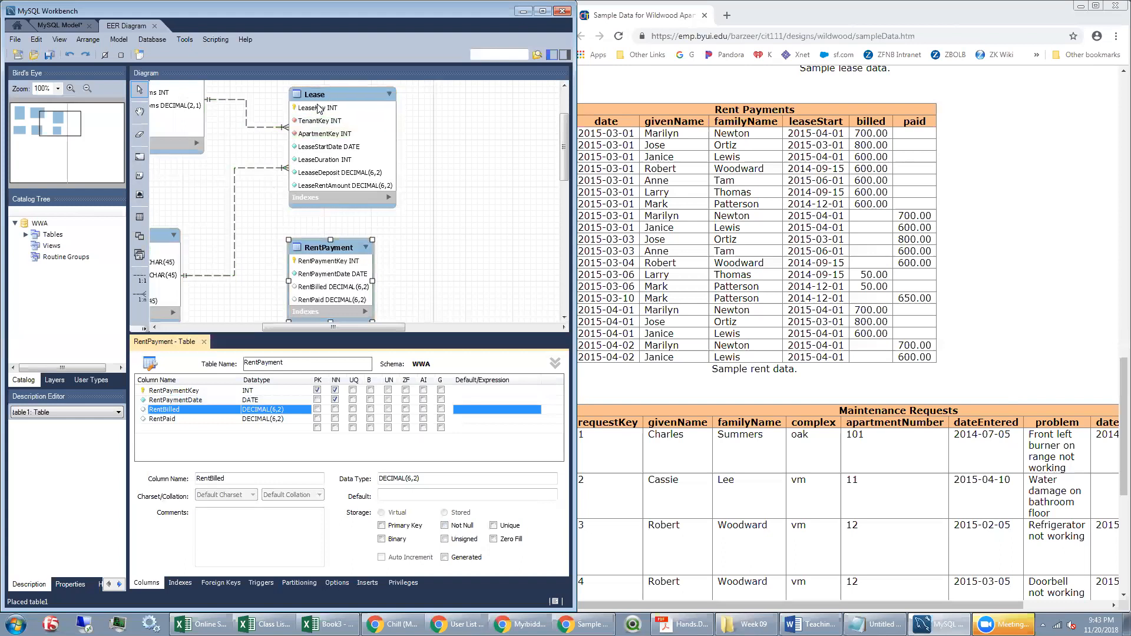
{"action": "left_click_drag", "start_coordinate": [318, 252], "coordinate": [324, 251]}
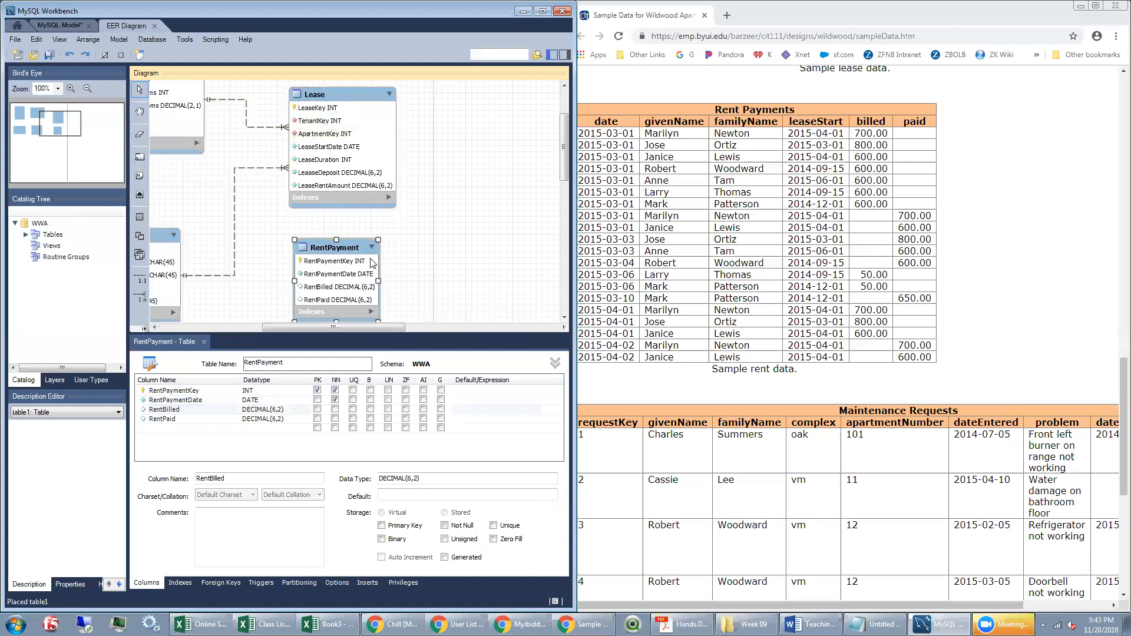
Highlight the same tenant's rent entries dated 2015-03-06 and 2015-03-10 in the Rent Payments sample data
{"action": "left_click", "coordinate": [655, 285]}
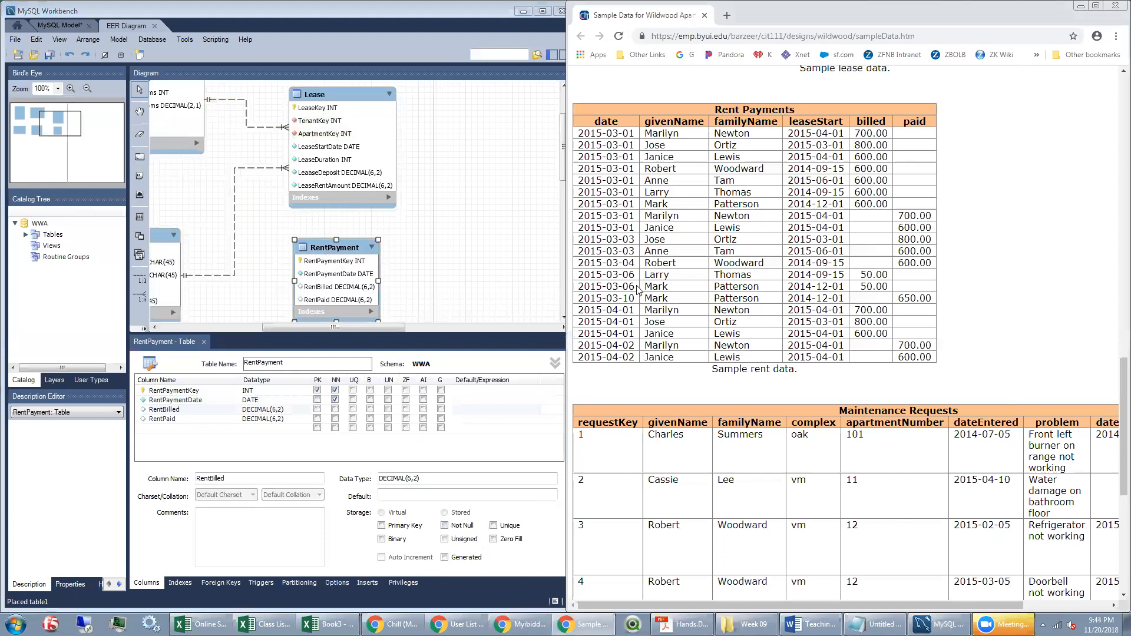
{"action": "left_click_drag", "start_coordinate": [649, 285], "coordinate": [934, 299]}
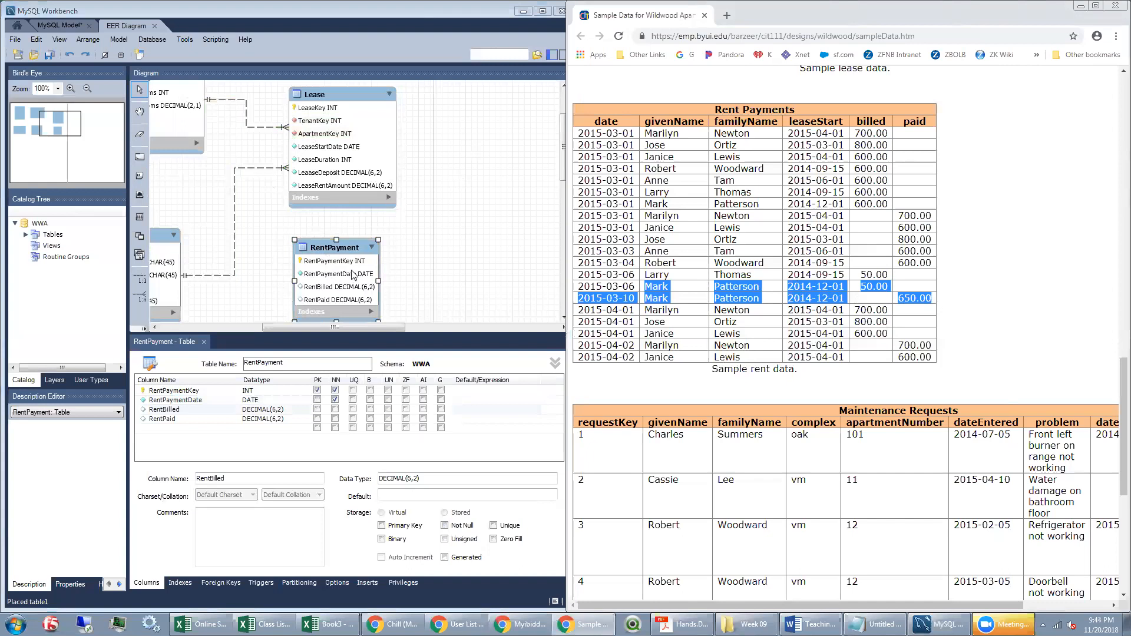
Create a one-to-many non-identifying relationship with RentPayment receiving the foreign key from Lease, and align RentPayment directly below Lease
{"action": "left_click", "coordinate": [141, 298]}
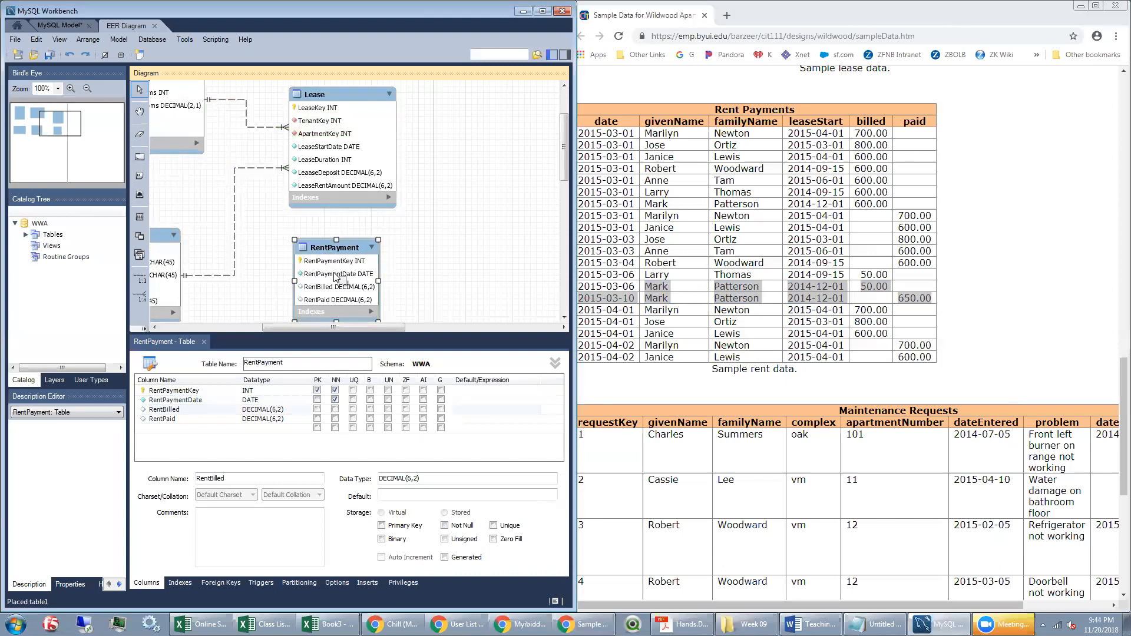
{"action": "left_click", "coordinate": [313, 149]}
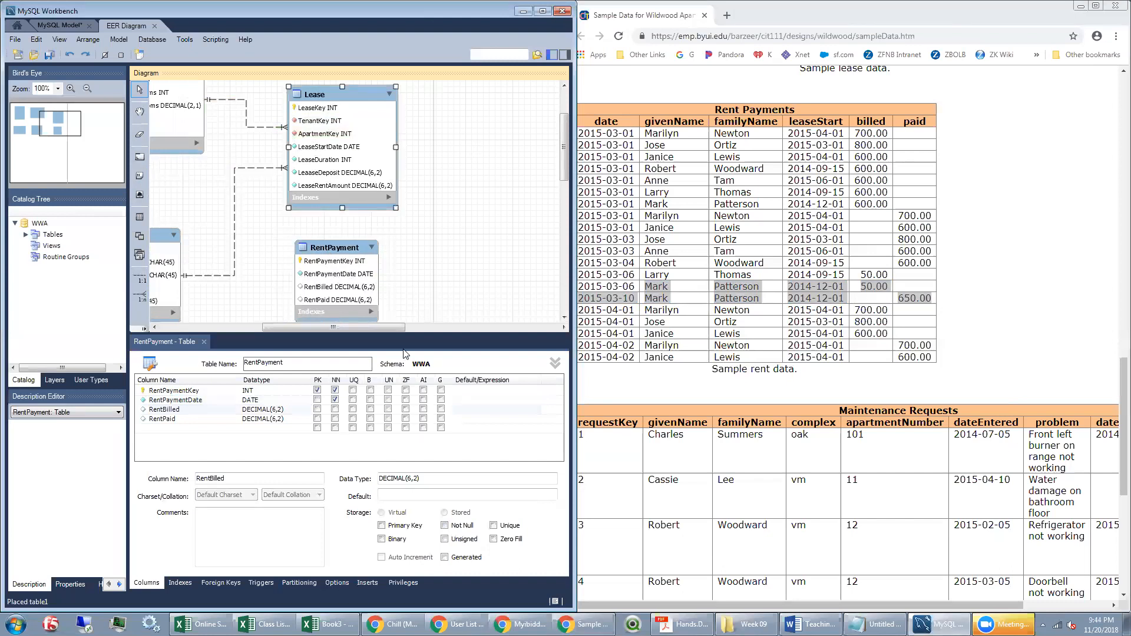
{"action": "left_click", "coordinate": [146, 295]}
{"action": "left_click", "coordinate": [361, 298]}
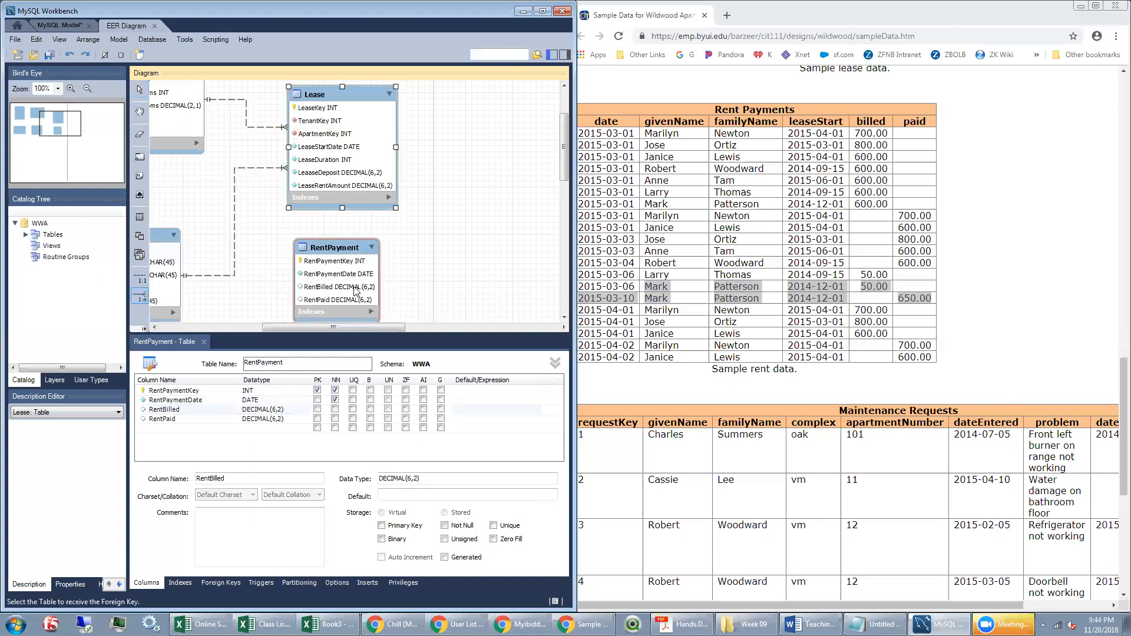
{"action": "left_click", "coordinate": [335, 159]}
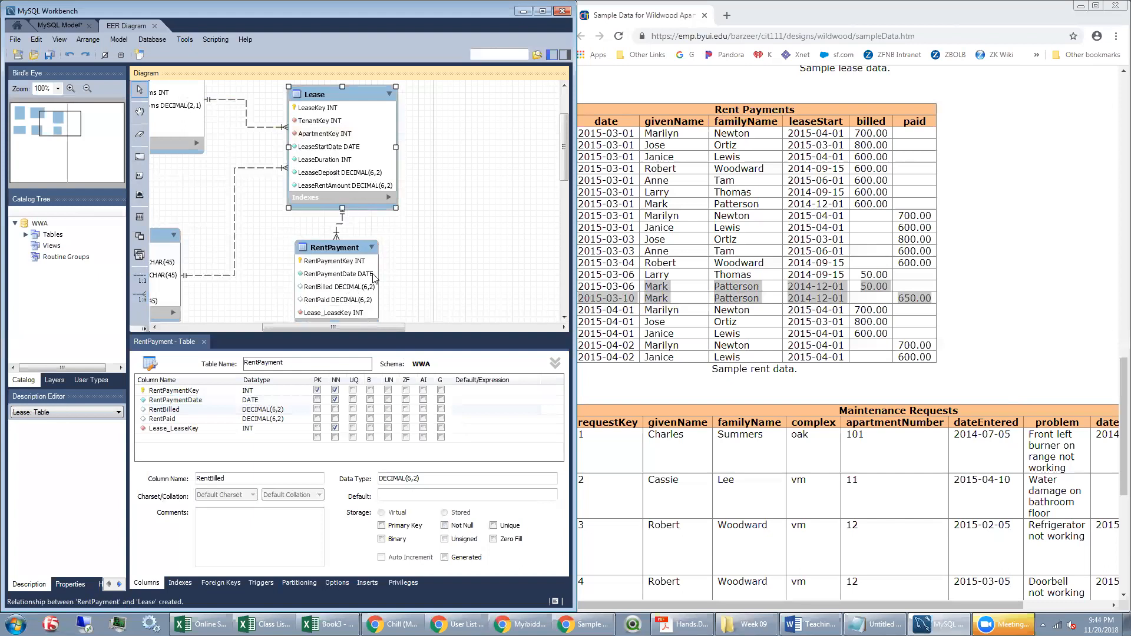
{"action": "left_click_drag", "start_coordinate": [346, 249], "coordinate": [352, 255]}
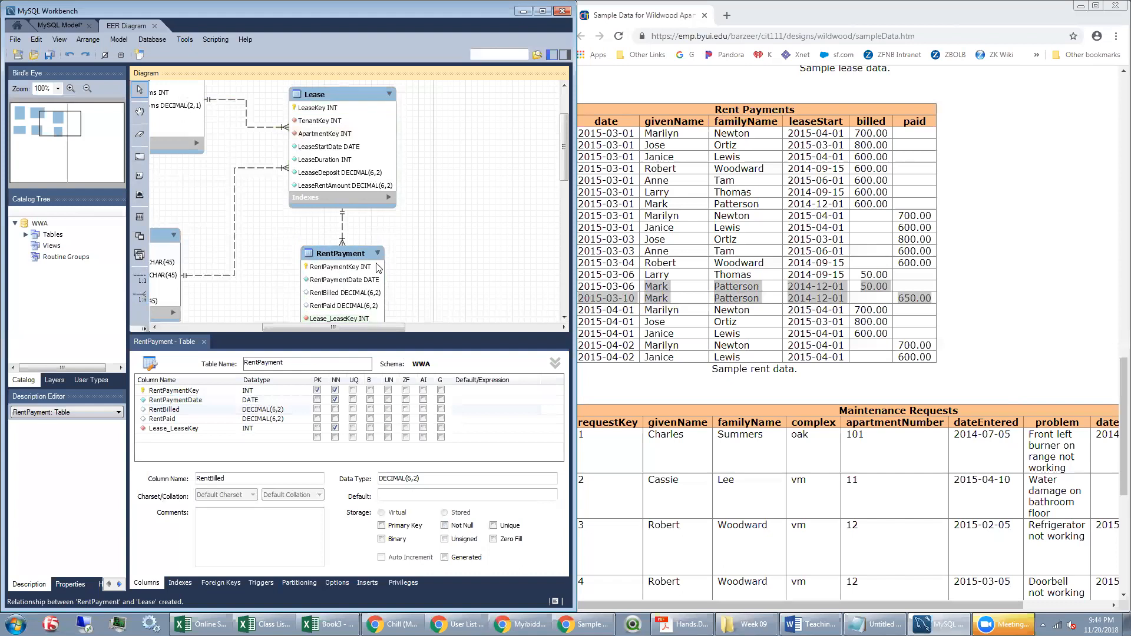
{"action": "left_click", "coordinate": [354, 239]}
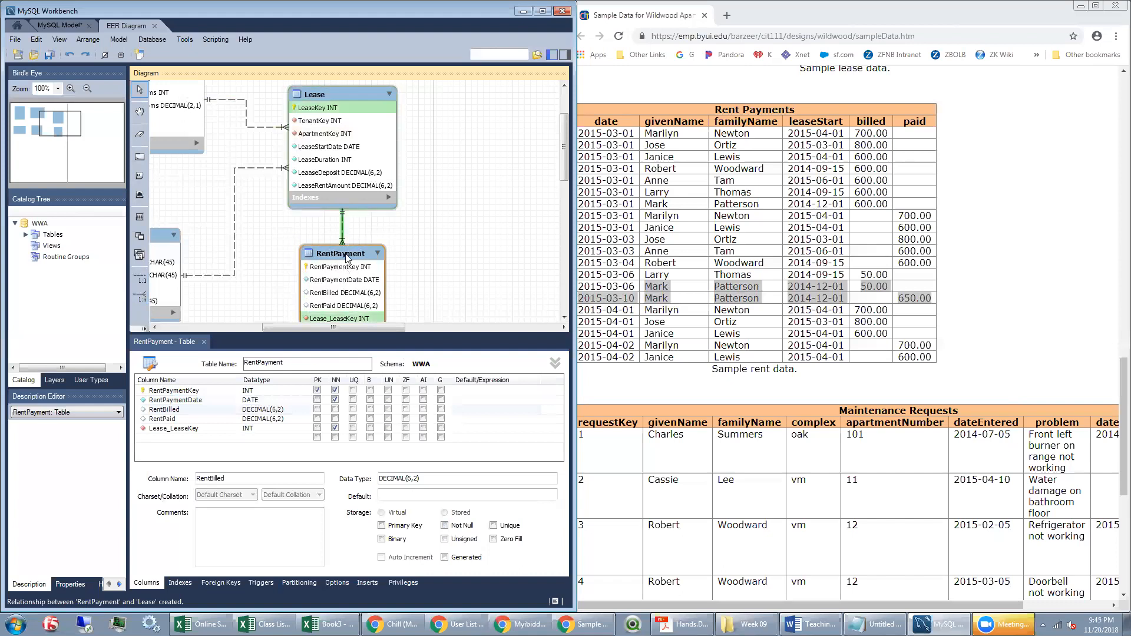
Move the RentPayment table's Lease_LeaseKey column up to directly below RentPaymentDate
{"action": "scroll", "coordinate": [428, 246], "scroll_direction": "down", "scroll_amount": 2}
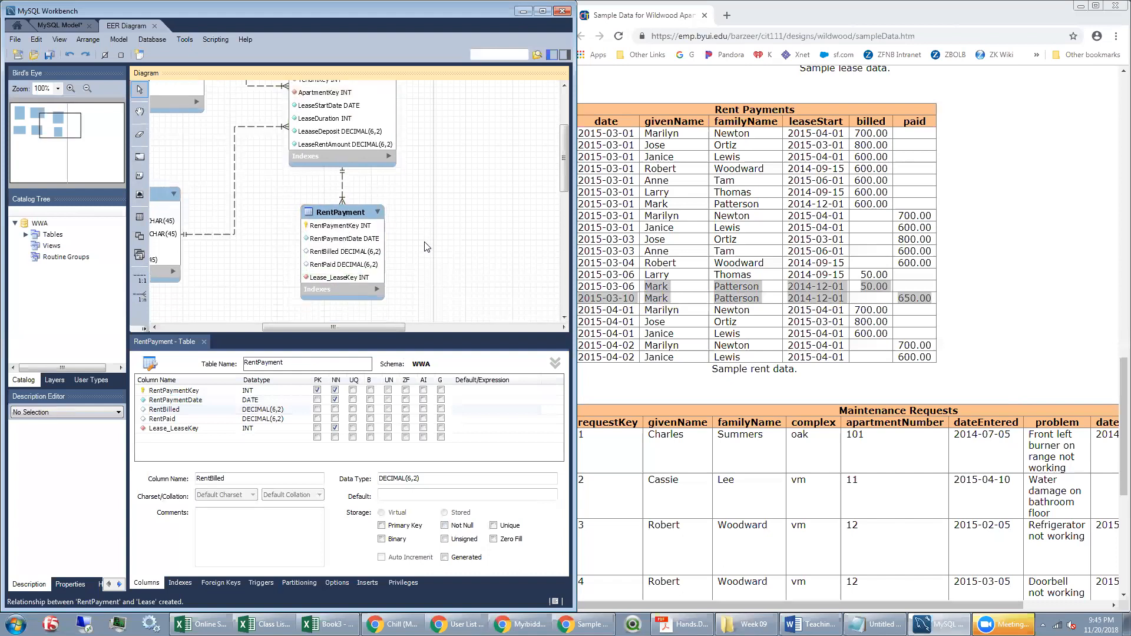
{"action": "left_click", "coordinate": [329, 278]}
{"action": "left_click", "coordinate": [341, 219]}
{"action": "left_click", "coordinate": [179, 429]}
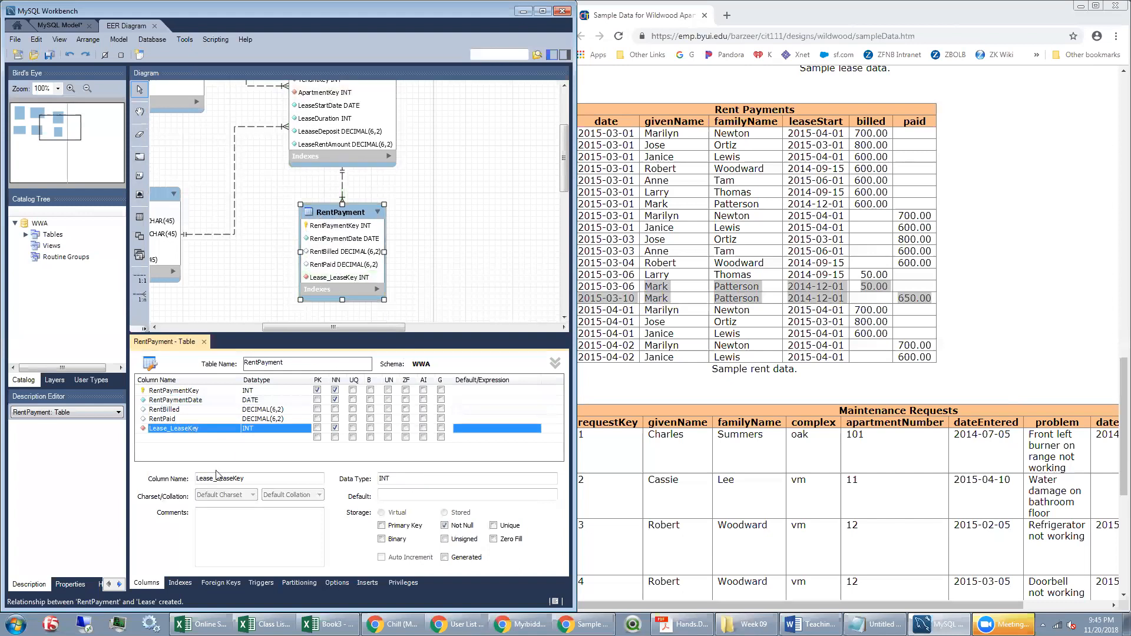
{"action": "right_click", "coordinate": [178, 429]}
{"action": "left_click", "coordinate": [202, 434]}
{"action": "right_click", "coordinate": [198, 420]}
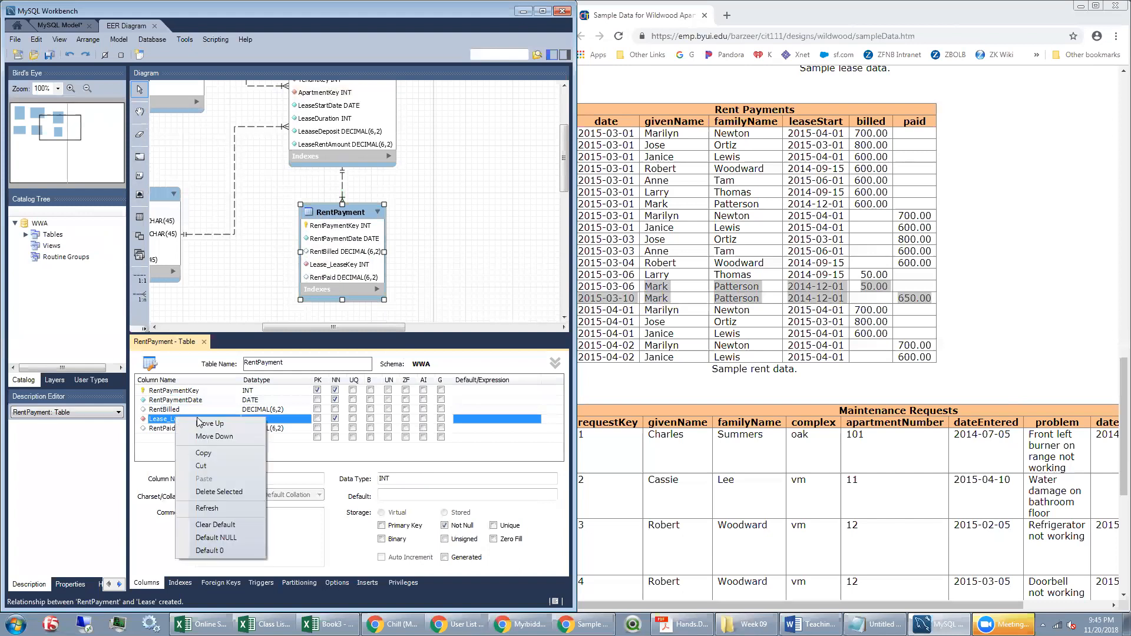
{"action": "left_click", "coordinate": [200, 424]}
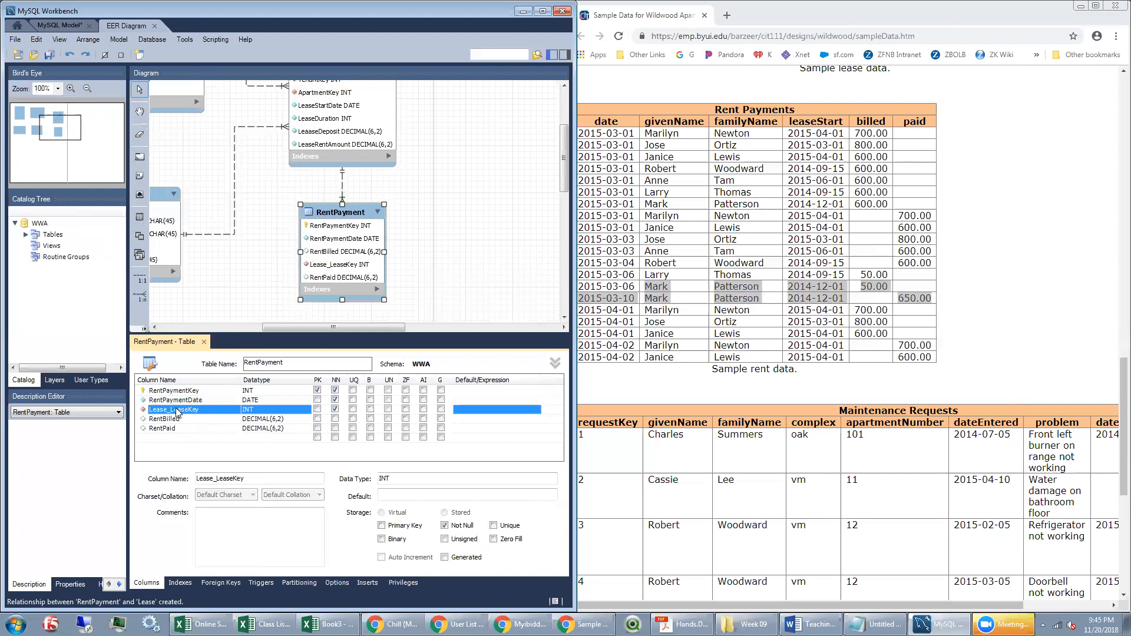
Rename the RentPayment table's Lease_LeaseKey column to LeaseKey
{"action": "left_click", "coordinate": [175, 411]}
{"action": "key", "text": "BackSpace"}
{"action": "key", "text": "BackSpace"}
{"action": "key", "text": "BackSpace"}
{"action": "key", "text": "BackSpace"}
{"action": "key", "text": "BackSpace"}
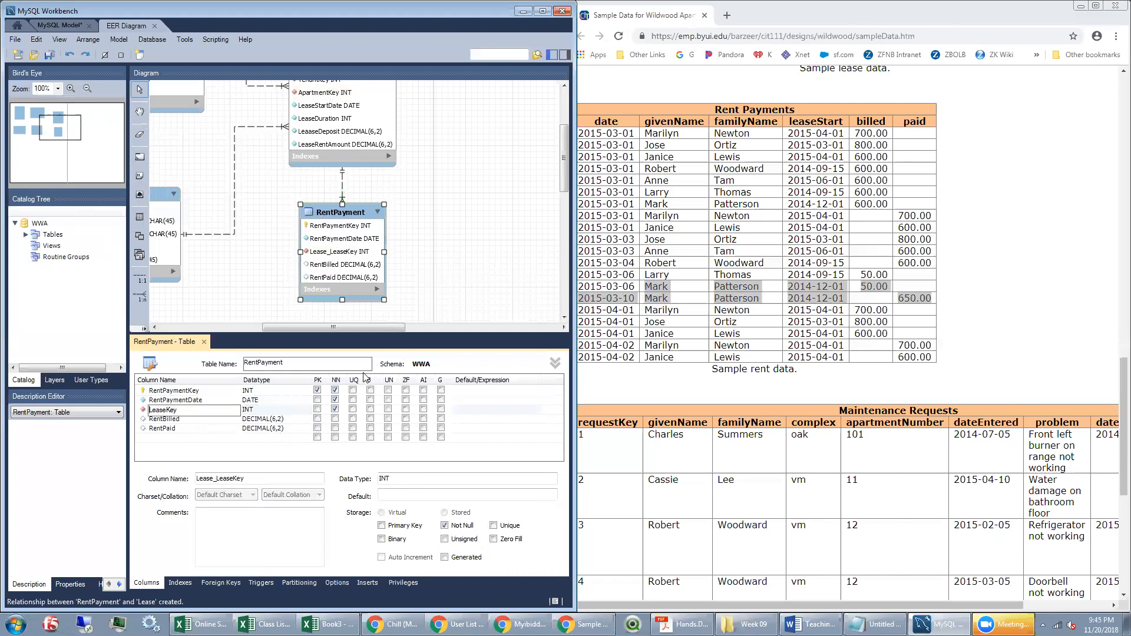
{"action": "key", "text": "Return"}
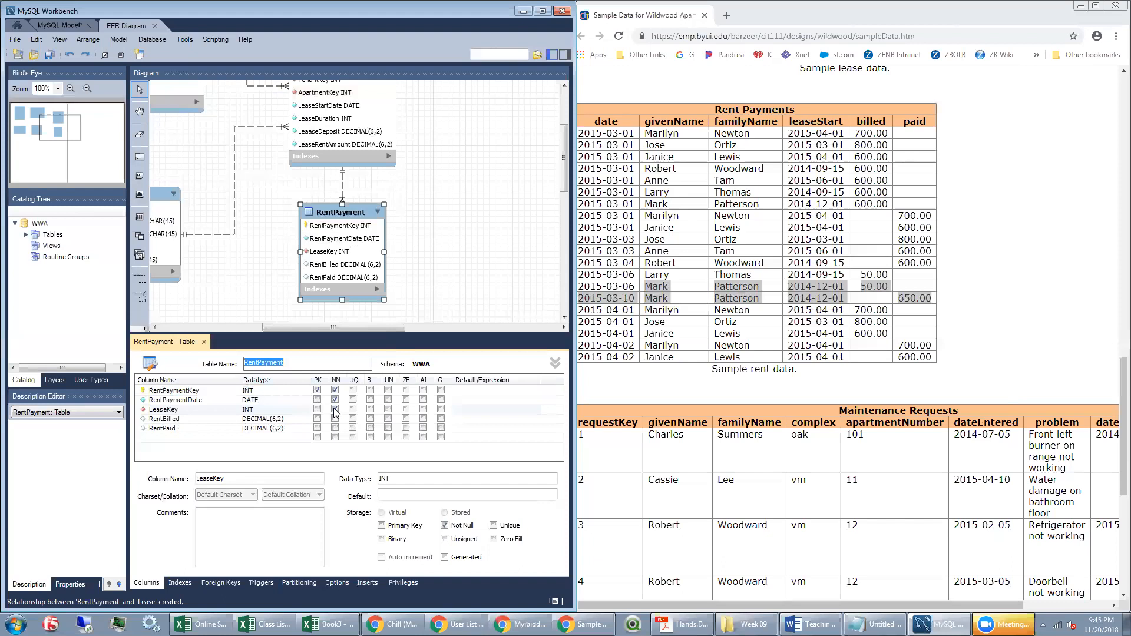
Look through the Maintenance Requests and Expenses sample data
{"action": "left_click", "coordinate": [978, 323]}
{"action": "scroll", "coordinate": [978, 324], "scroll_direction": "down", "scroll_amount": 6}
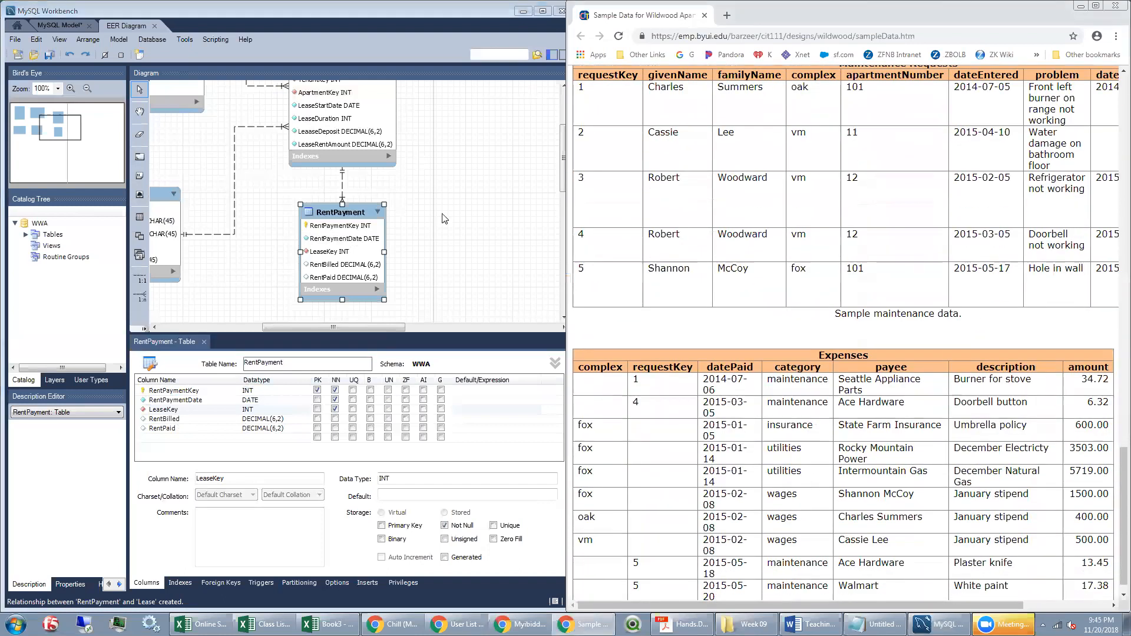
{"action": "scroll", "coordinate": [946, 258], "scroll_direction": "up", "scroll_amount": 1}
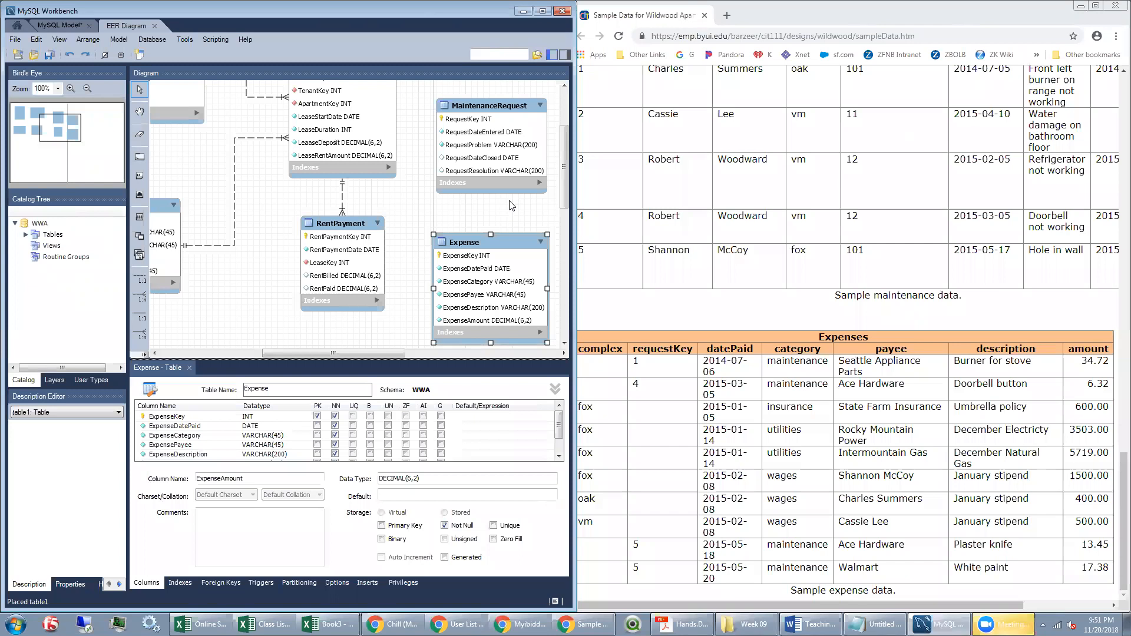
Compare the MaintenanceRequest table with the Maintenance Requests sample data, including dateClosed and resolution, and open the table's column definitions
{"action": "left_click", "coordinate": [846, 222]}
{"action": "scroll", "coordinate": [844, 294], "scroll_direction": "up", "scroll_amount": 4}
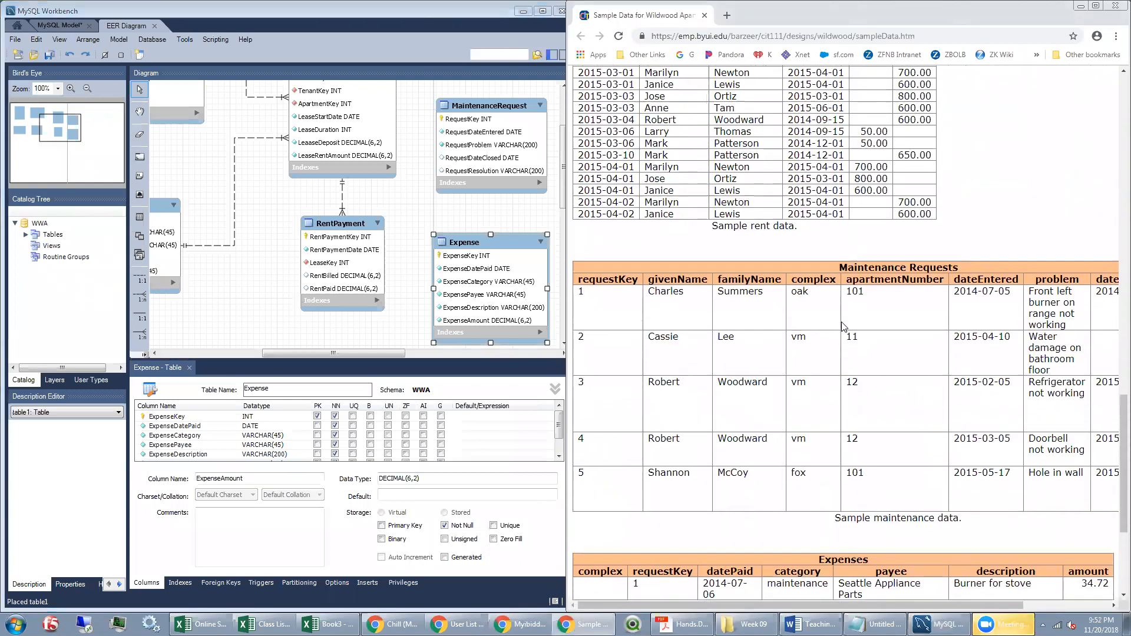
{"action": "scroll", "coordinate": [844, 326], "scroll_direction": "down", "scroll_amount": 1}
{"action": "left_click", "coordinate": [465, 123]}
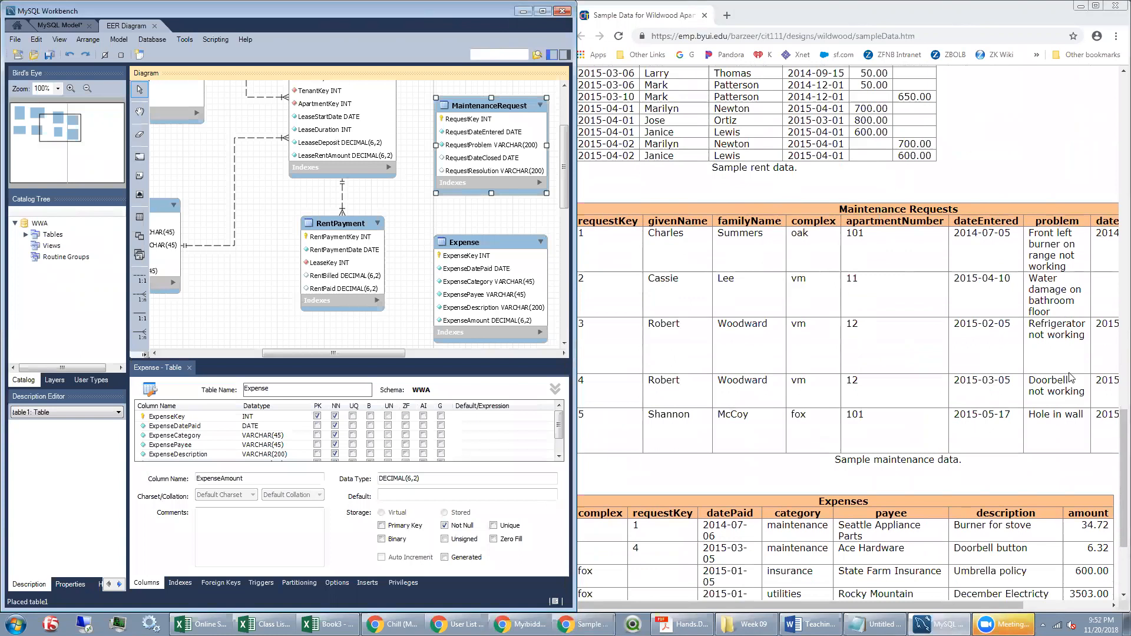
{"action": "left_click_drag", "start_coordinate": [888, 605], "coordinate": [1028, 610]}
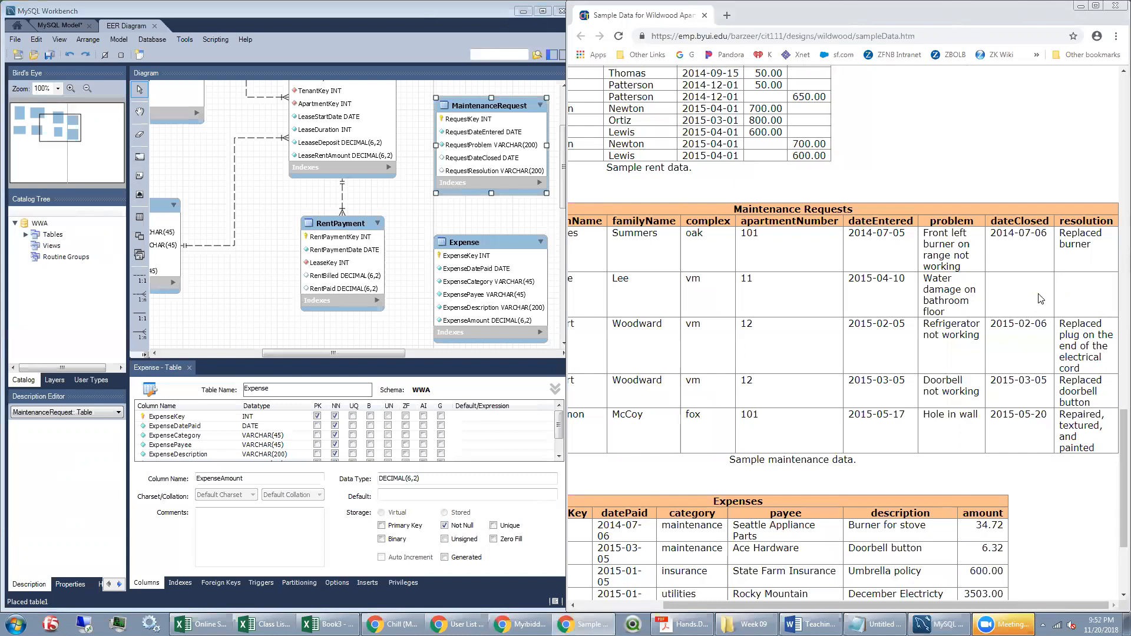
{"action": "left_click", "coordinate": [476, 162]}
{"action": "double_click", "coordinate": [456, 105]}
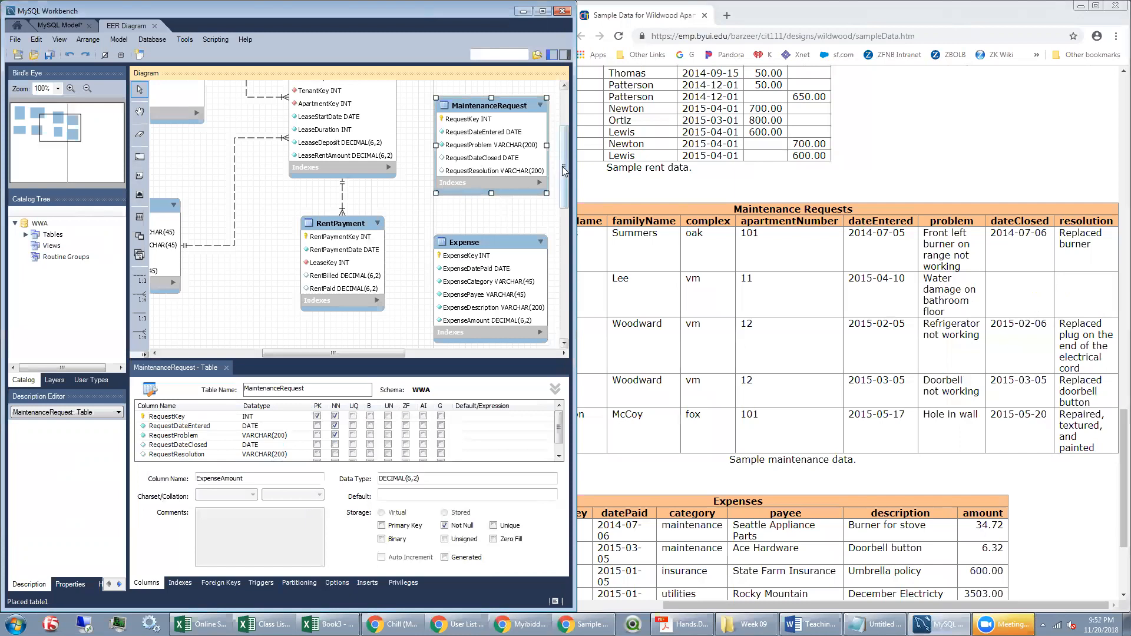
Highlight maintenance requests 3 and 4 in the sample data to examine repeated requests from one tenant
{"action": "left_click_drag", "start_coordinate": [690, 605], "coordinate": [601, 605]}
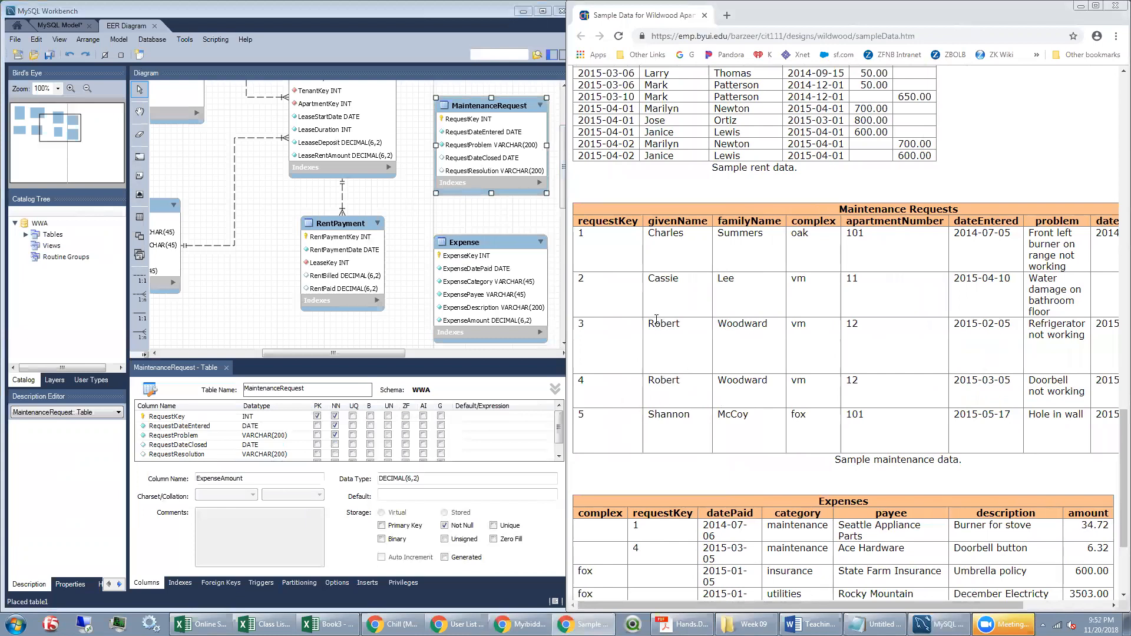
{"action": "left_click_drag", "start_coordinate": [652, 320], "coordinate": [781, 402]}
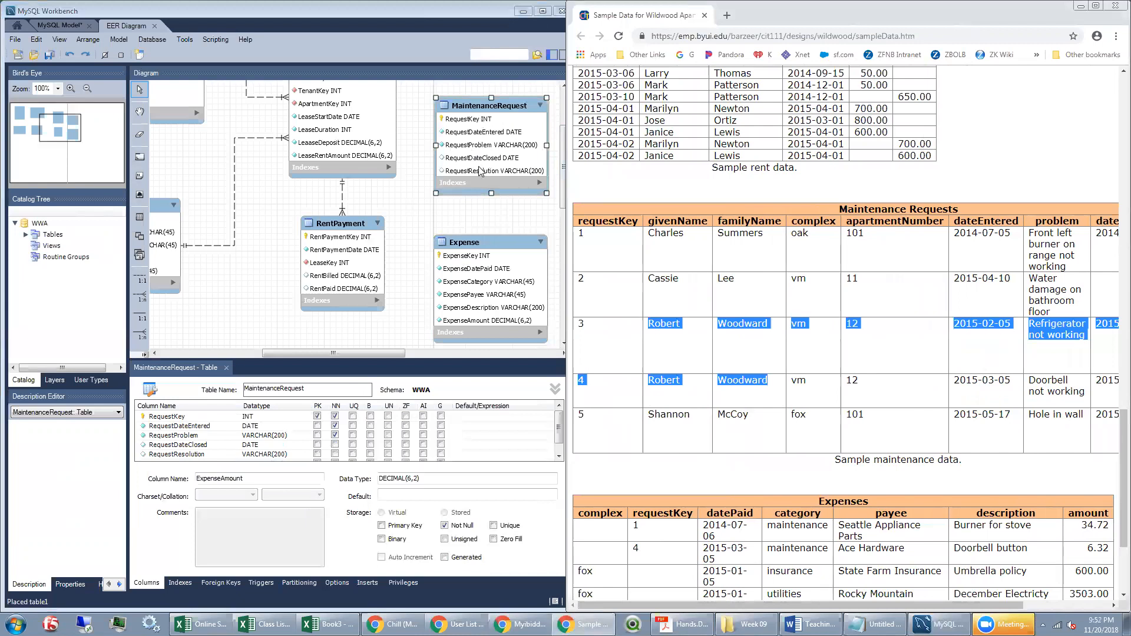
Move the MaintenanceRequest table into the space between the Tenant and RentPayment tables
{"action": "left_click_drag", "start_coordinate": [562, 168], "coordinate": [561, 148]}
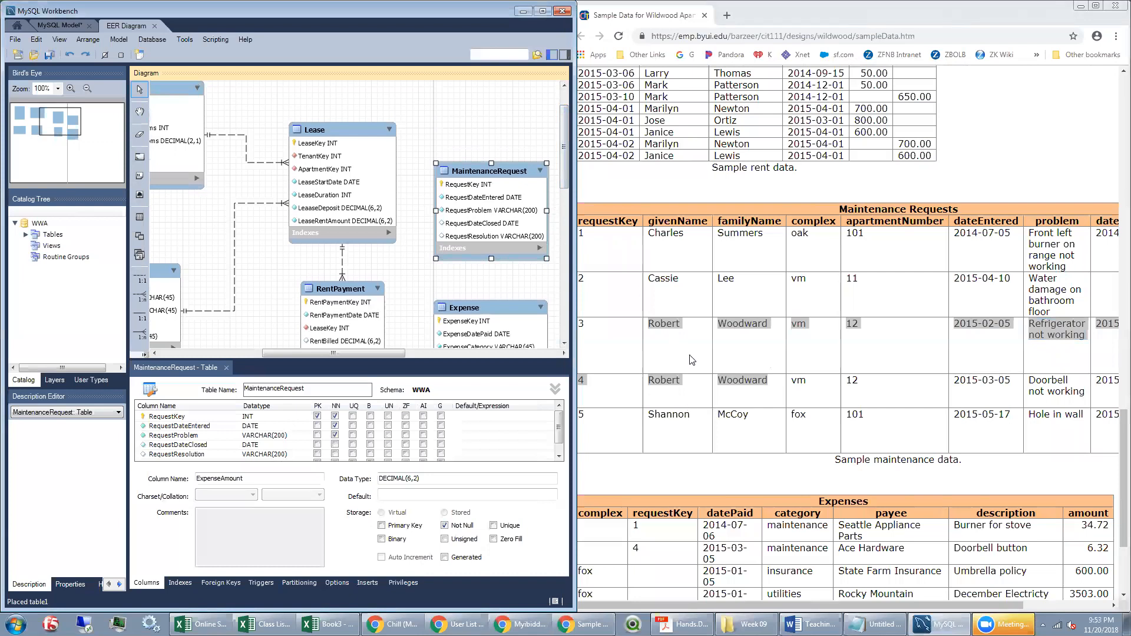
{"action": "left_click_drag", "start_coordinate": [305, 354], "coordinate": [281, 366]}
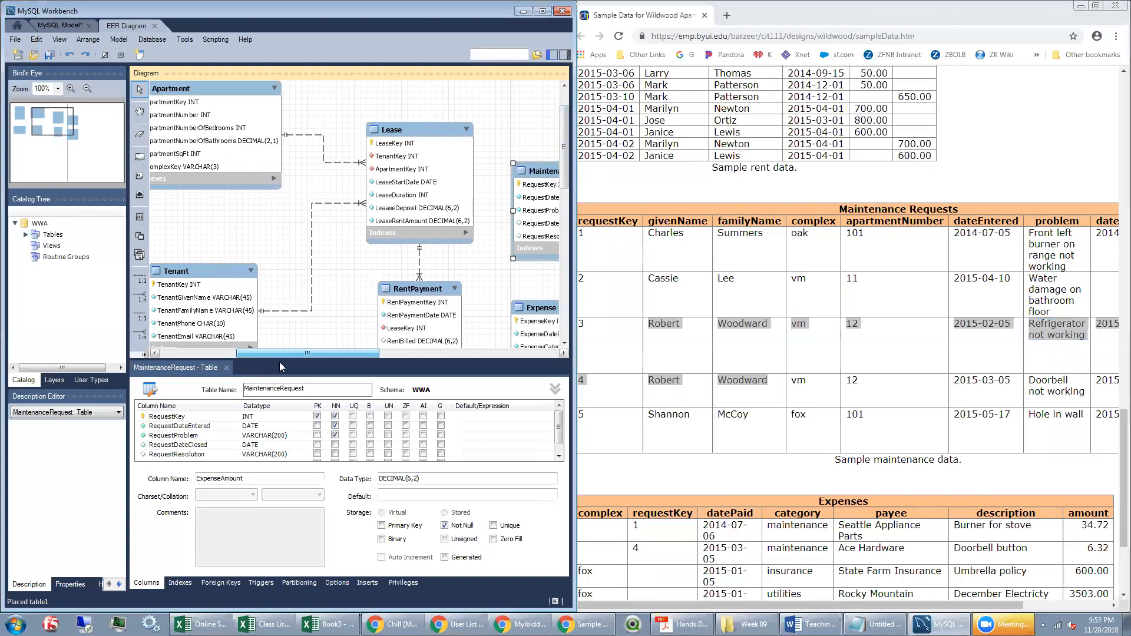
{"action": "left_click_drag", "start_coordinate": [531, 177], "coordinate": [263, 321]}
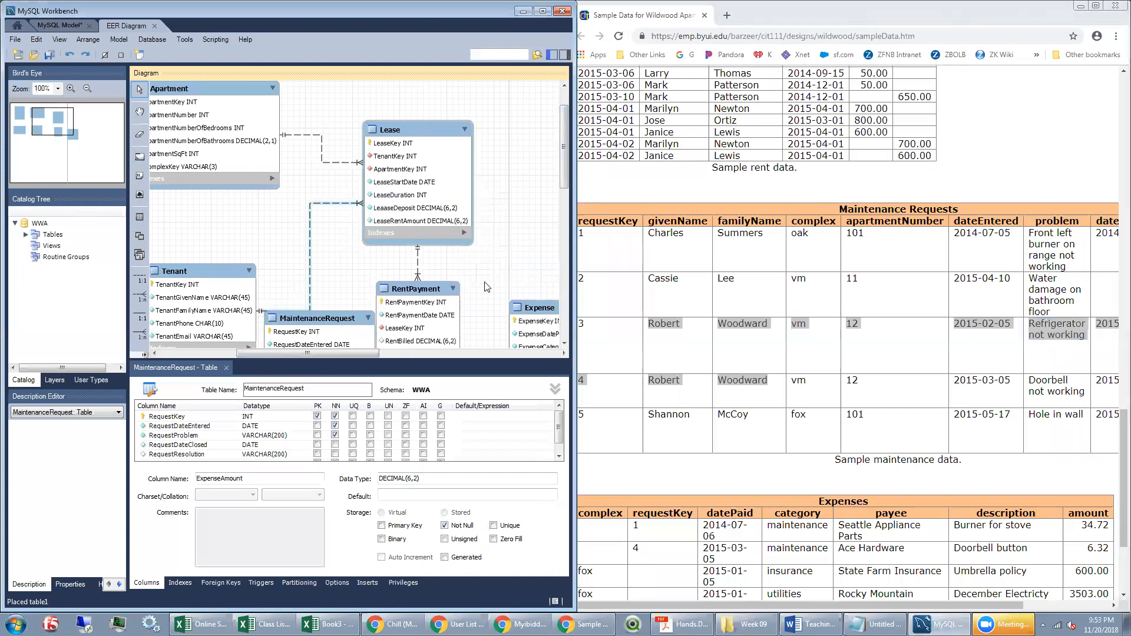
Move the MaintenanceRequest table below Tenant and RentPayment and link it to Tenant with a one-to-many non-identifying relationship
{"action": "scroll", "coordinate": [487, 287], "scroll_direction": "down", "scroll_amount": 5}
{"action": "left_click_drag", "start_coordinate": [333, 169], "coordinate": [329, 233]}
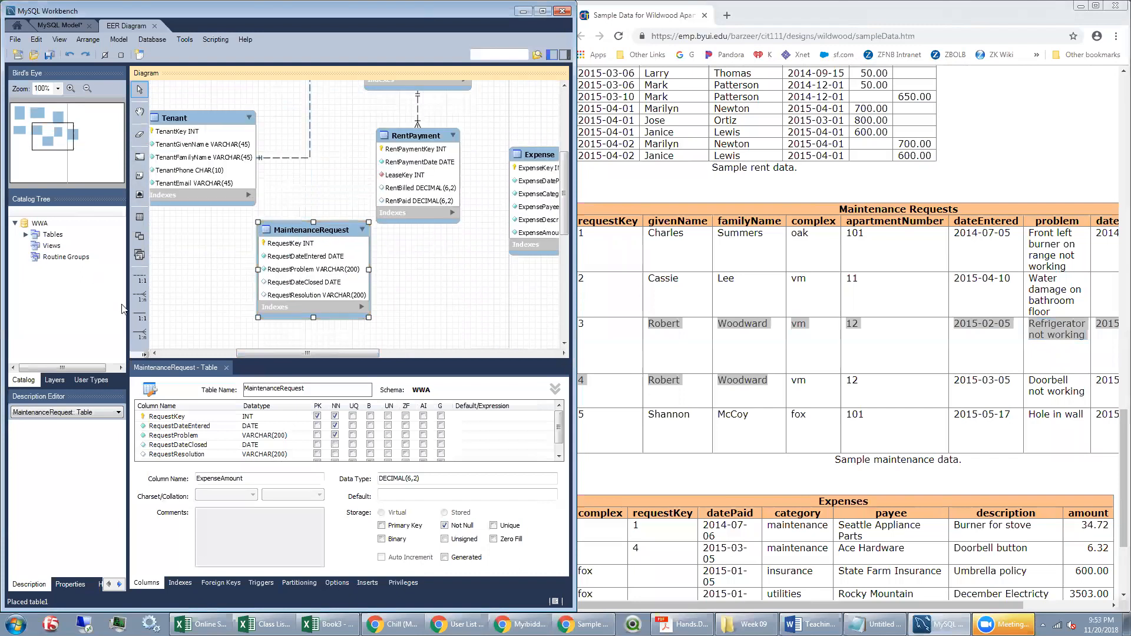
{"action": "left_click", "coordinate": [140, 296]}
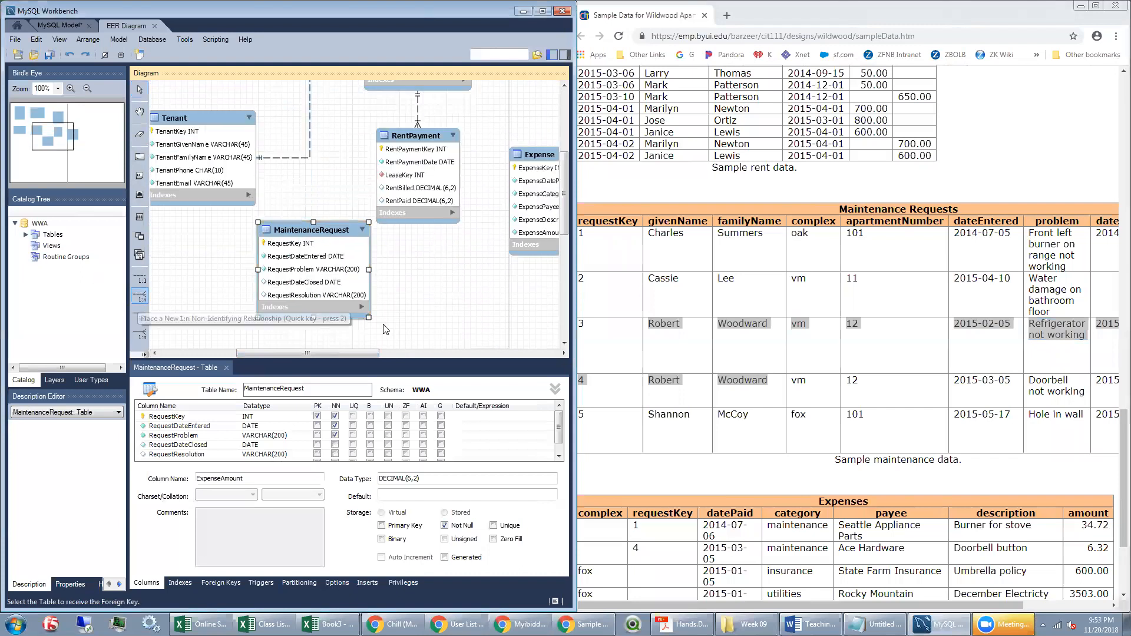
{"action": "left_click", "coordinate": [323, 273]}
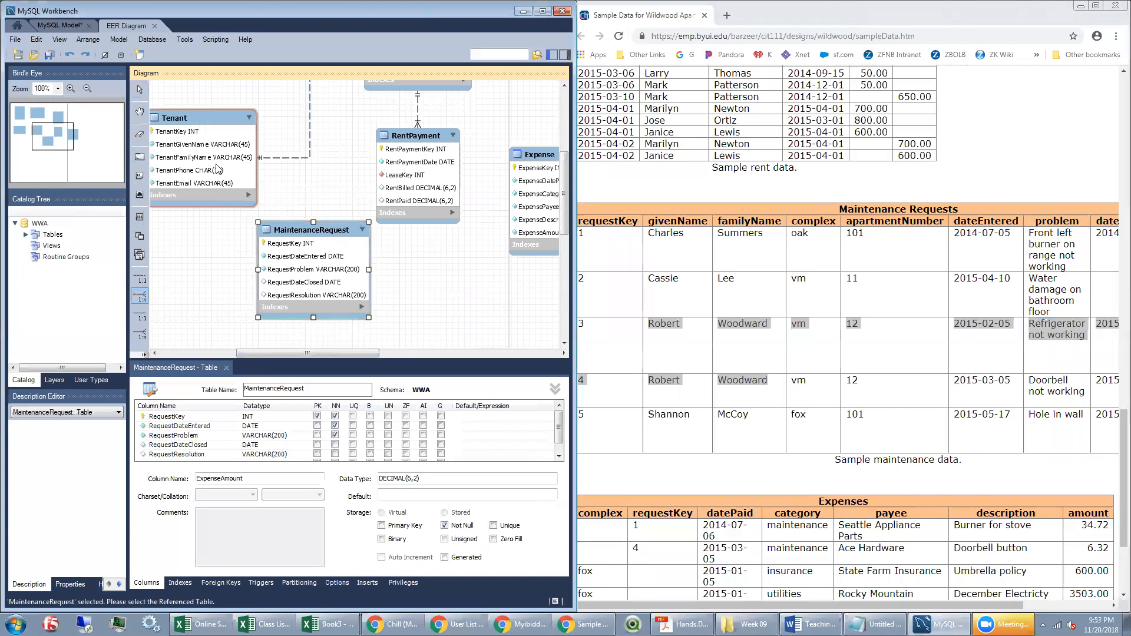
{"action": "left_click", "coordinate": [217, 169]}
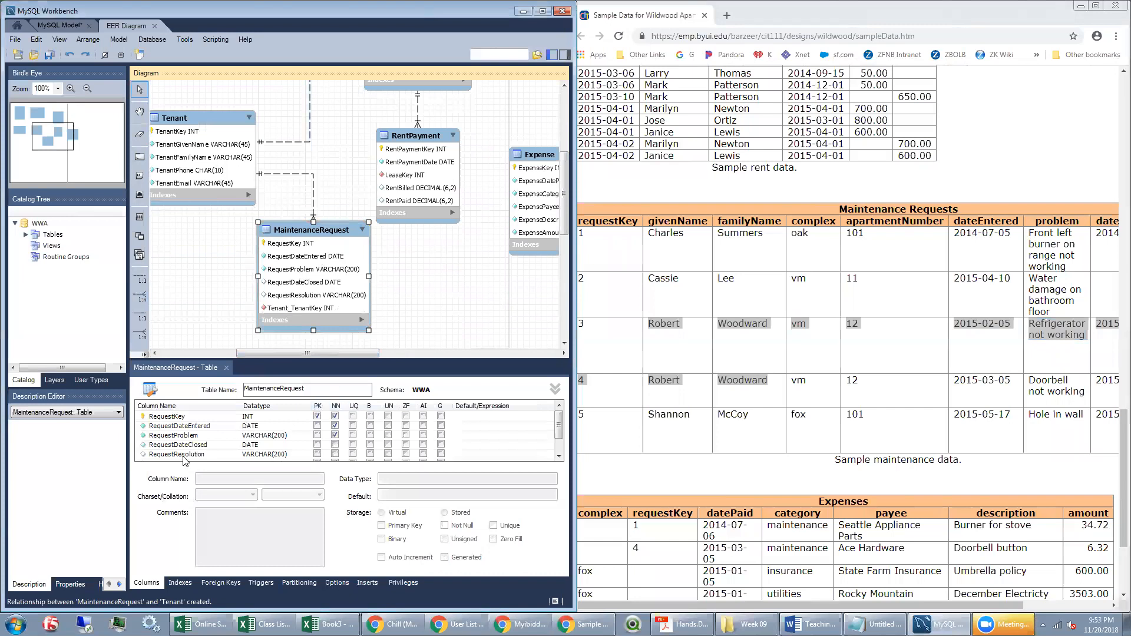
{"action": "scroll", "coordinate": [284, 409], "scroll_direction": "down", "scroll_amount": 1}
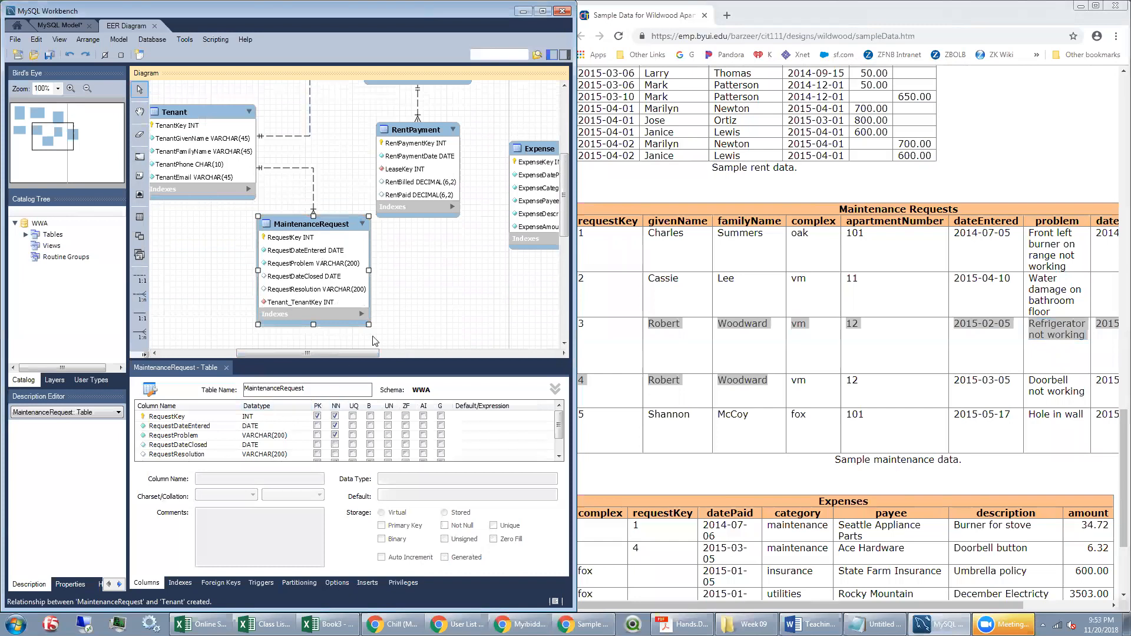
Link the MaintenanceRequest table to the Apartment table with a one-to-many non-identifying relationship, checking it against the sample maintenance requests
{"action": "left_click", "coordinate": [842, 298]}
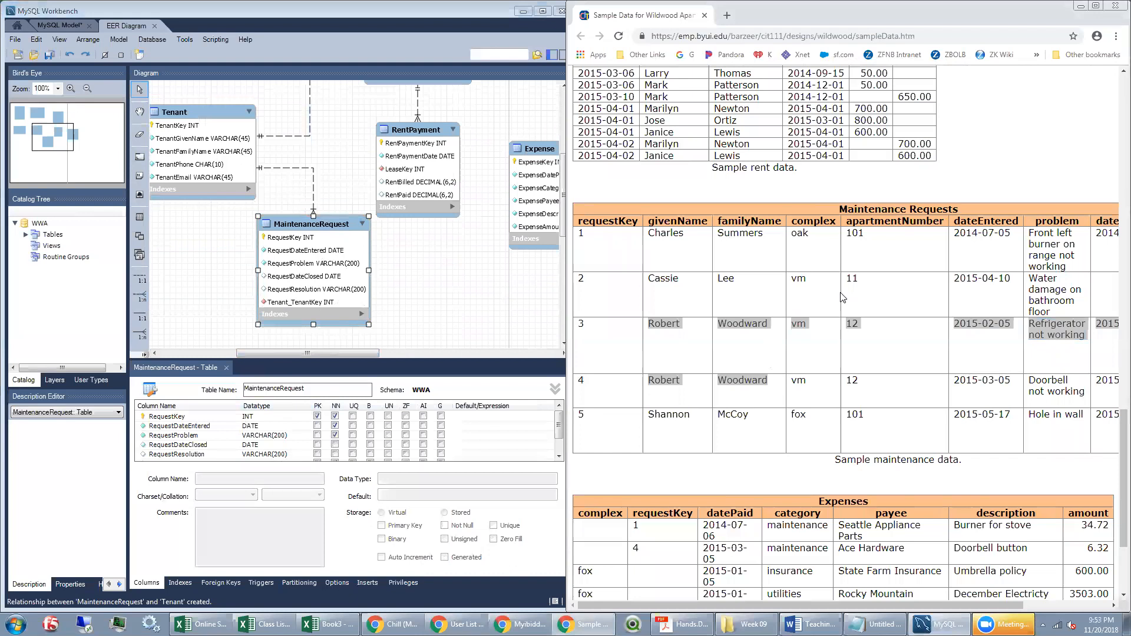
{"action": "left_click", "coordinate": [662, 324]}
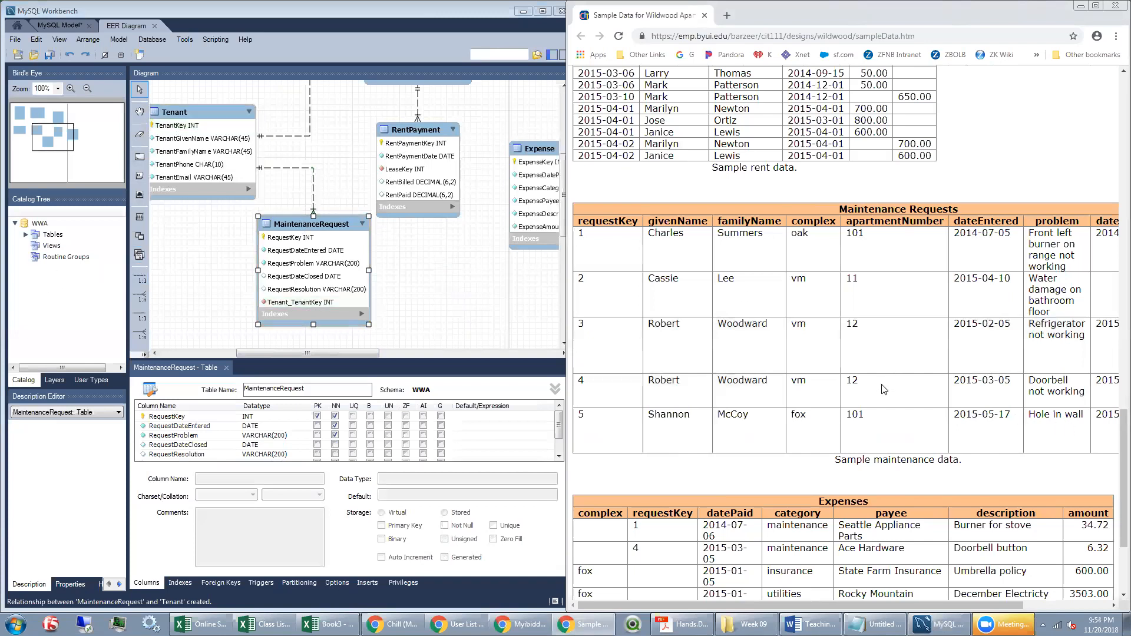
{"action": "left_click_drag", "start_coordinate": [884, 393], "coordinate": [731, 319]}
{"action": "left_click", "coordinate": [854, 352]}
{"action": "left_click", "coordinate": [139, 300]}
{"action": "left_click", "coordinate": [145, 291]}
{"action": "left_click", "coordinate": [334, 288]}
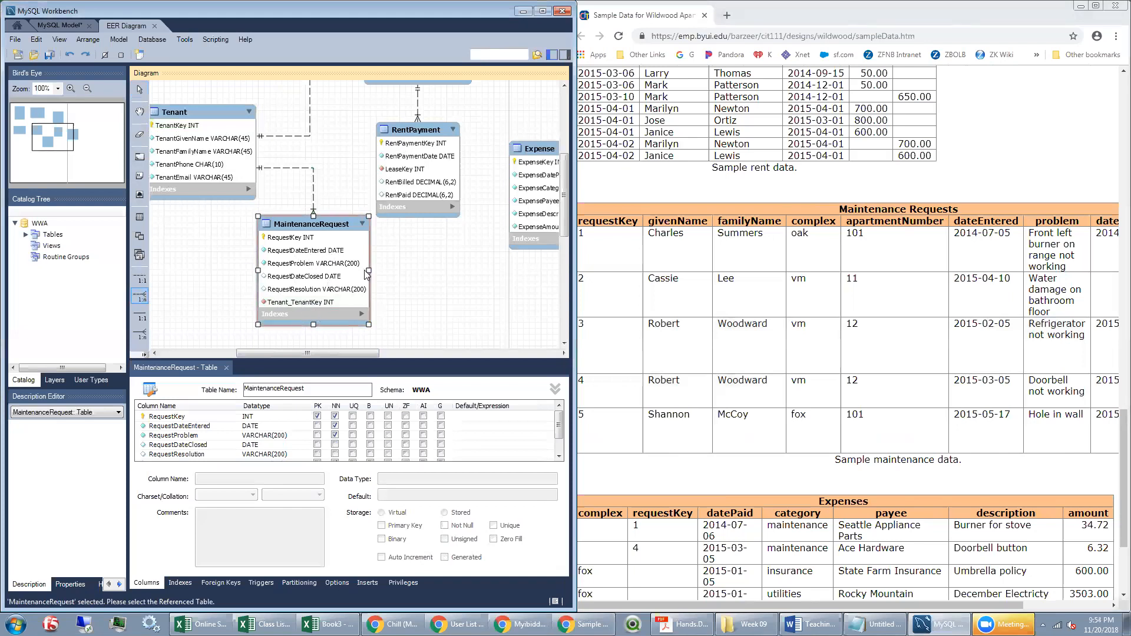
{"action": "left_click_drag", "start_coordinate": [566, 206], "coordinate": [567, 155]}
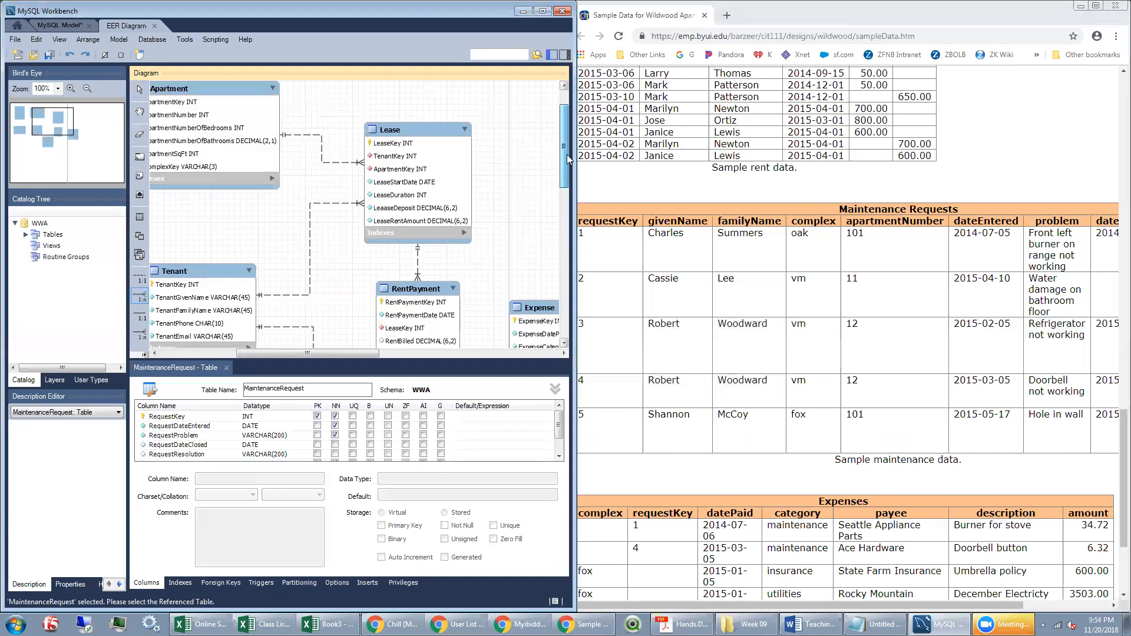
{"action": "left_click", "coordinate": [189, 135]}
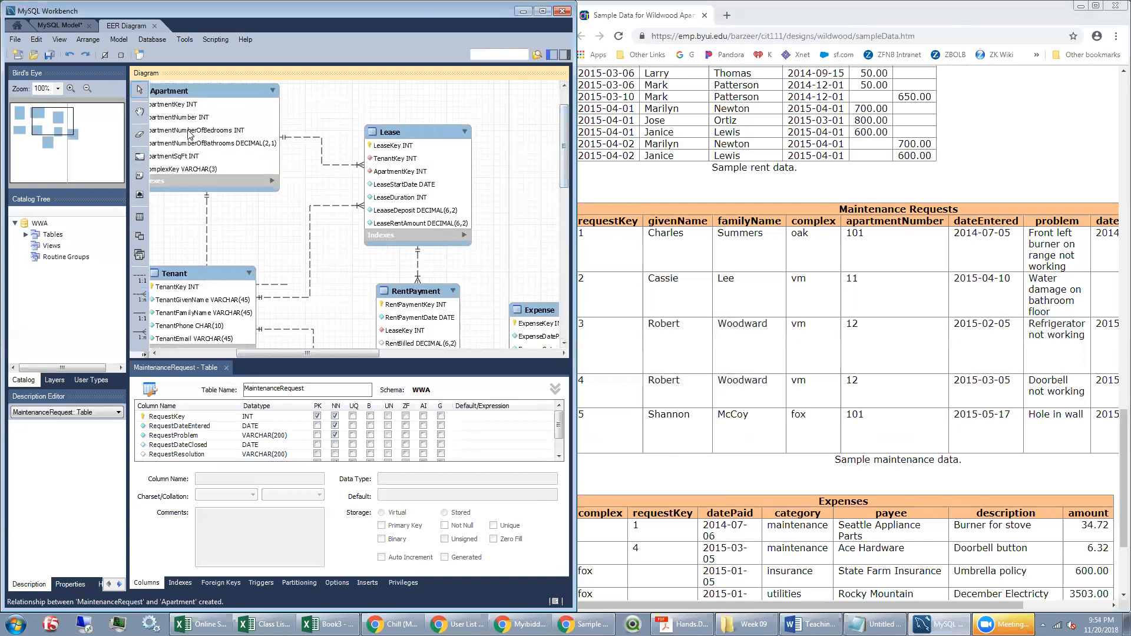
Rename the tenant foreign key column in the MaintenanceRequest table as TenantKey
{"action": "left_click_drag", "start_coordinate": [565, 175], "coordinate": [565, 248]}
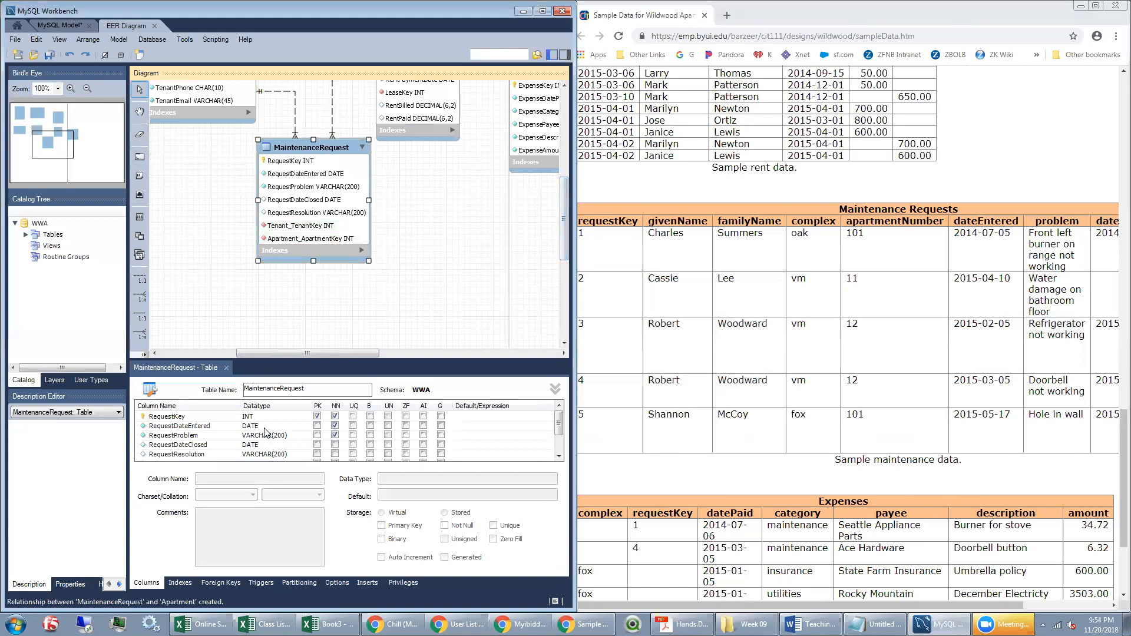
{"action": "left_click", "coordinate": [559, 457]}
{"action": "left_click", "coordinate": [191, 438]}
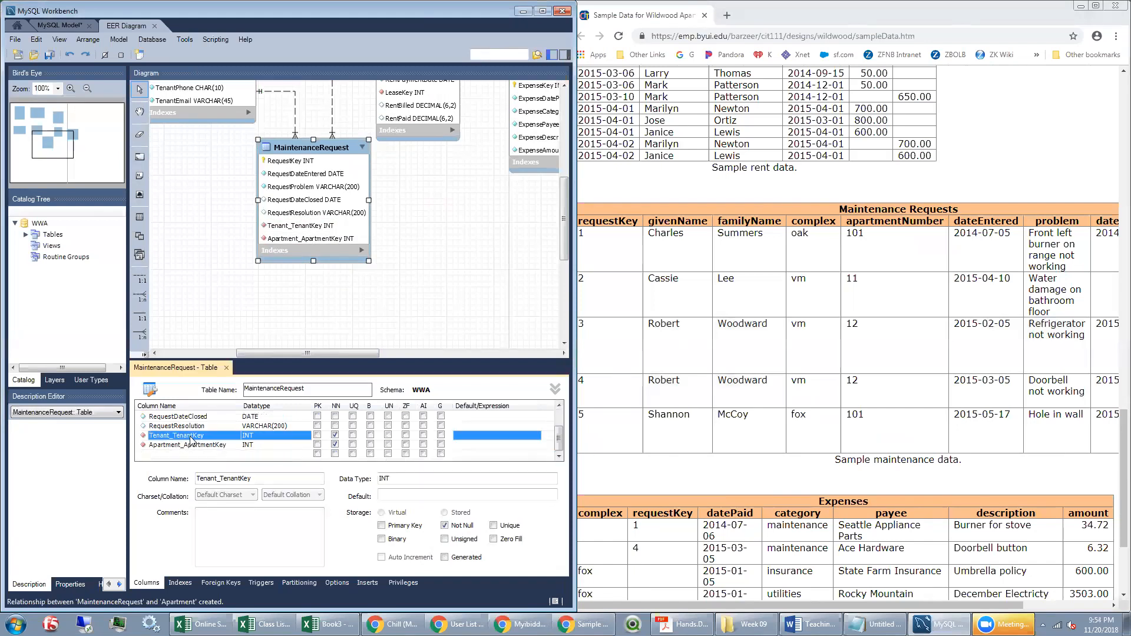
{"action": "left_click", "coordinate": [175, 438]}
{"action": "key", "text": "BackSpace"}
{"action": "key", "text": "BackSpace"}
{"action": "key", "text": "BackSpace"}
{"action": "key", "text": "BackSpace"}
{"action": "key", "text": "BackSpace"}
{"action": "key", "text": "BackSpace"}
{"action": "key", "text": "BackSpace"}
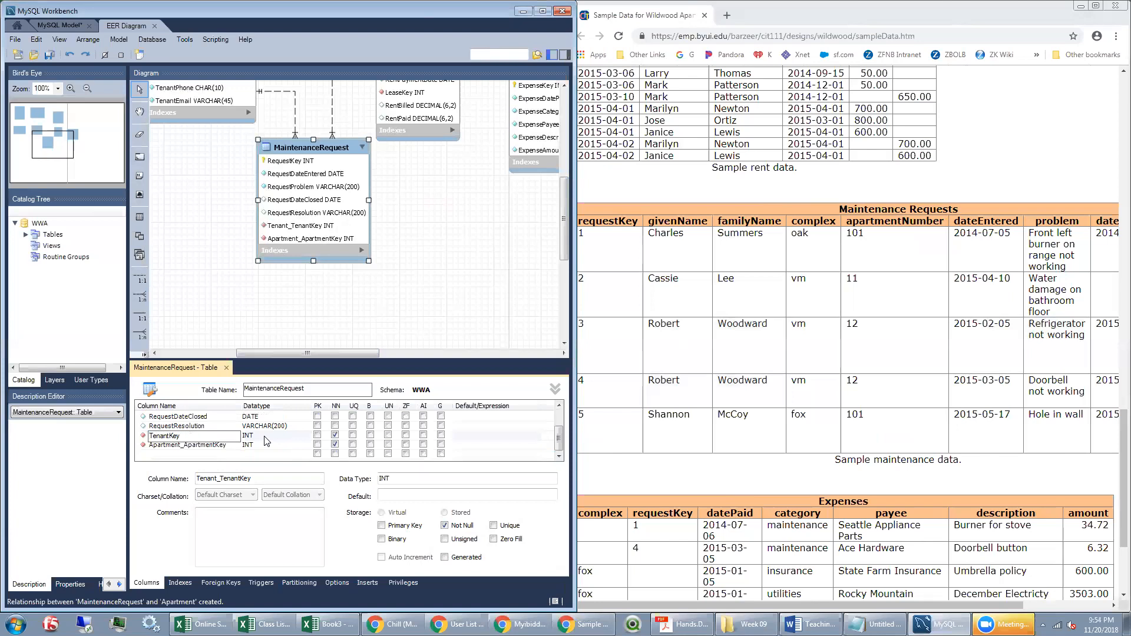
Rename the apartment foreign key column in the MaintenanceRequest table as ApartmentKey
{"action": "left_click", "coordinate": [184, 447]}
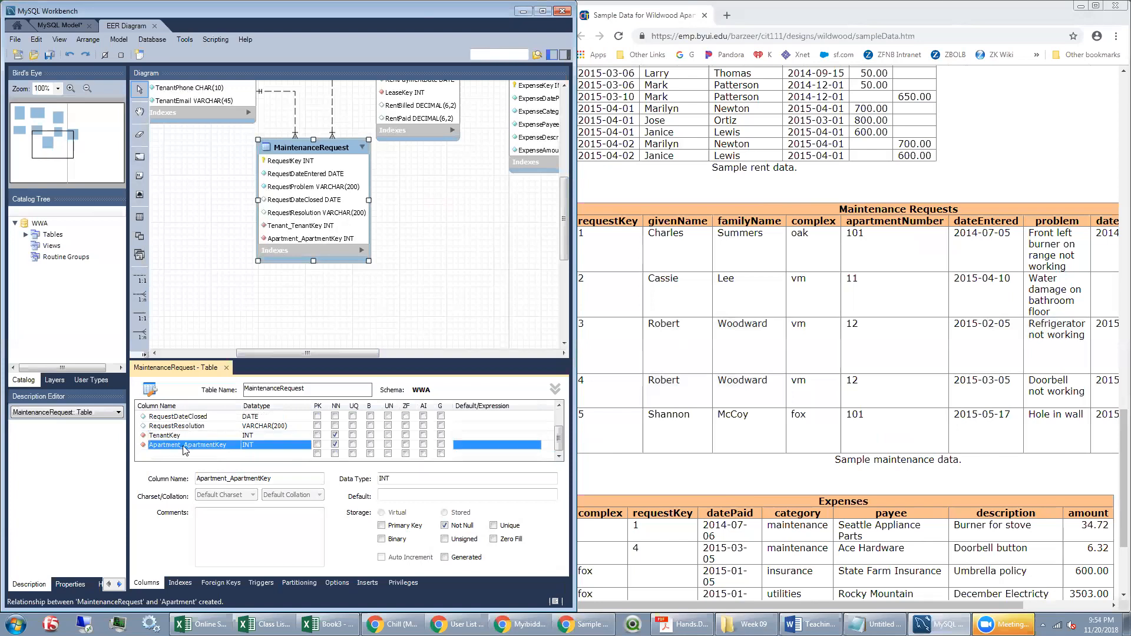
{"action": "left_click", "coordinate": [207, 449]}
{"action": "left_click", "coordinate": [184, 446]}
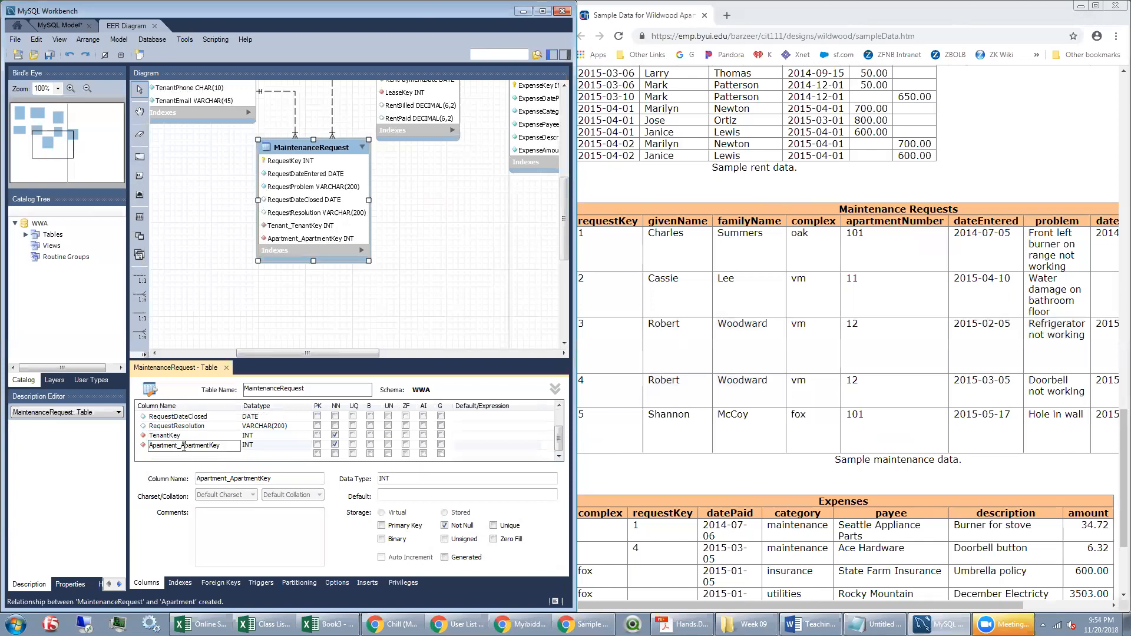
{"action": "key", "text": "BackSpace"}
{"action": "key", "text": "BackSpace"}
{"action": "key", "text": "BackSpace"}
{"action": "key", "text": "BackSpace"}
{"action": "key", "text": "BackSpace"}
{"action": "key", "text": "BackSpace"}
{"action": "key", "text": "BackSpace"}
{"action": "key", "text": "BackSpace"}
{"action": "key", "text": "BackSpace"}
{"action": "key", "text": "BackSpace"}
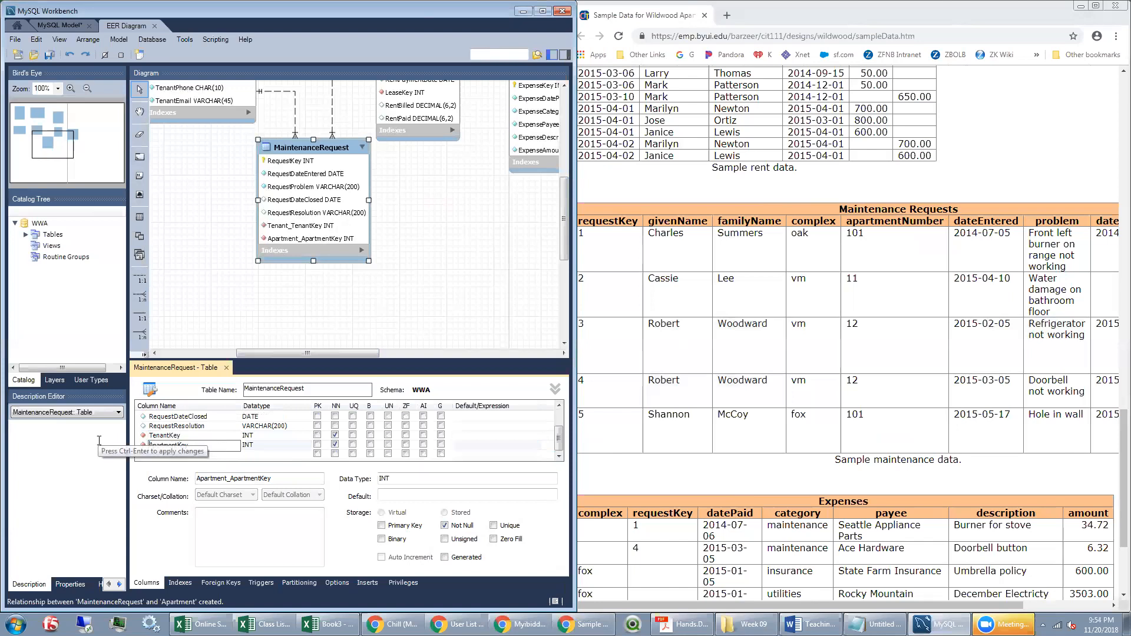
Reorder the MaintenanceRequest columns so that TenantKey comes directly after RequestKey
{"action": "left_click", "coordinate": [180, 436]}
{"action": "right_click", "coordinate": [171, 435]}
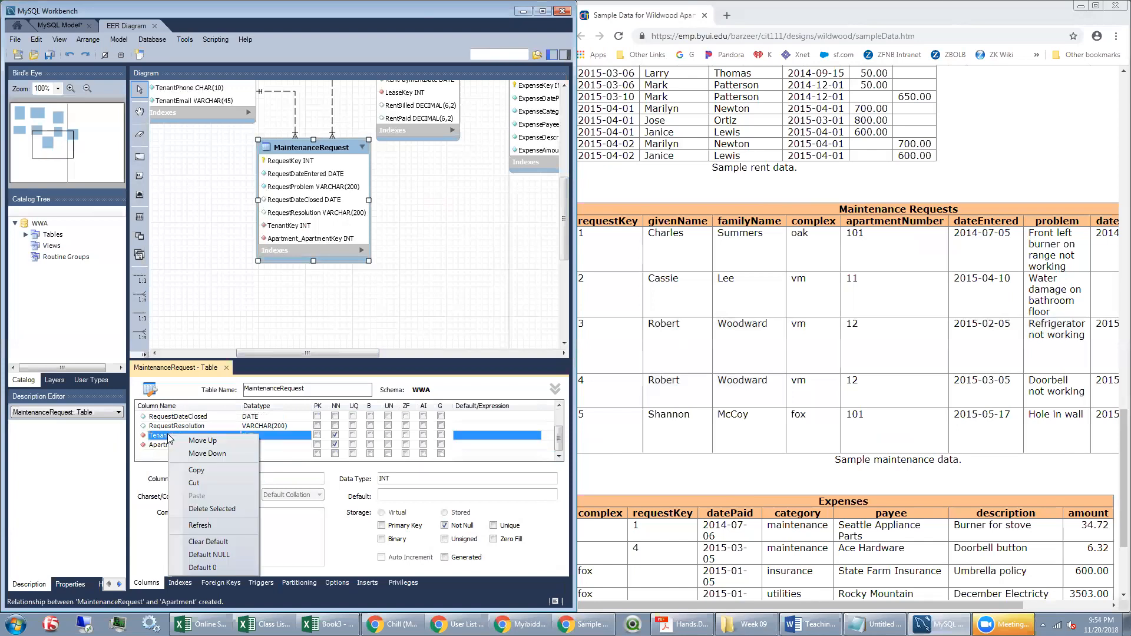
{"action": "left_click", "coordinate": [212, 447]}
{"action": "left_click", "coordinate": [558, 405]}
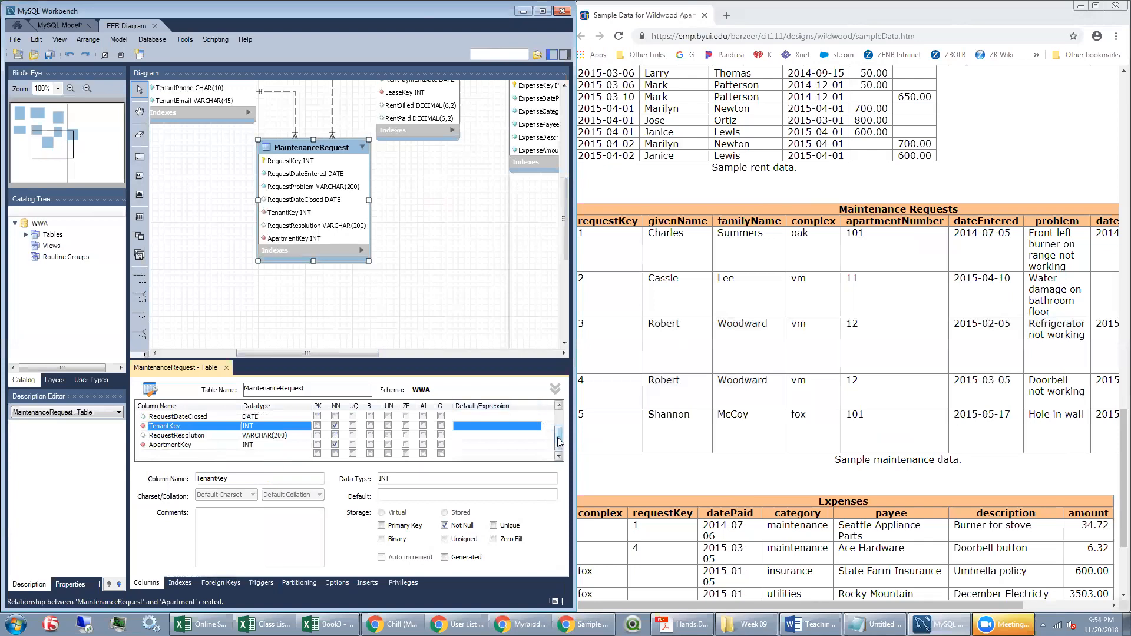
{"action": "right_click", "coordinate": [167, 436]}
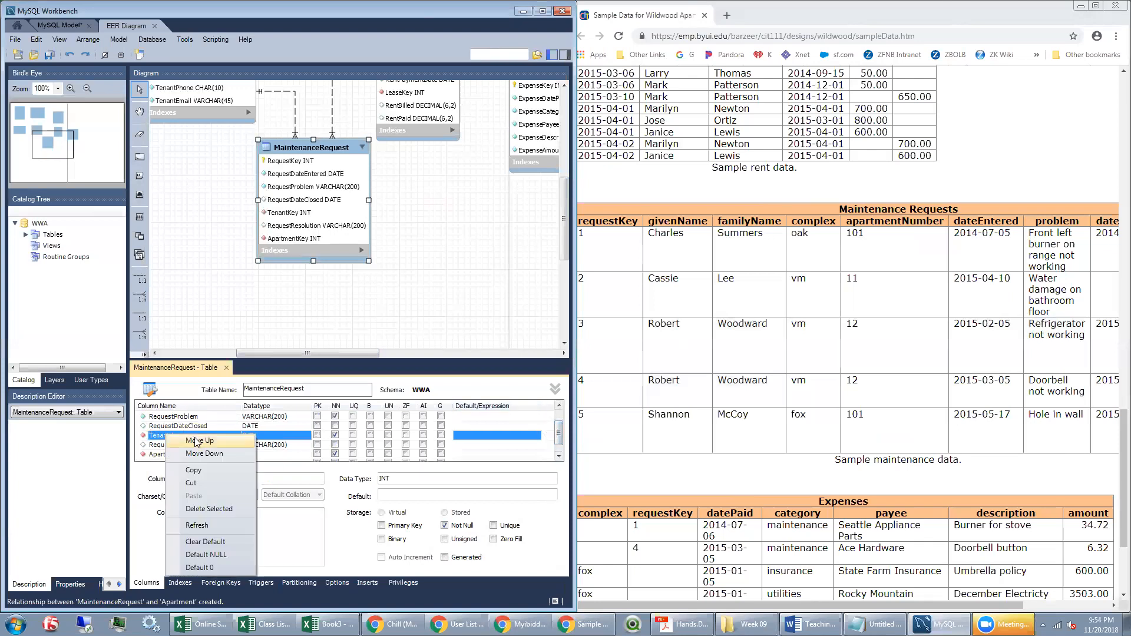
{"action": "left_click", "coordinate": [224, 444]}
{"action": "right_click", "coordinate": [166, 427]}
{"action": "left_click", "coordinate": [224, 435]}
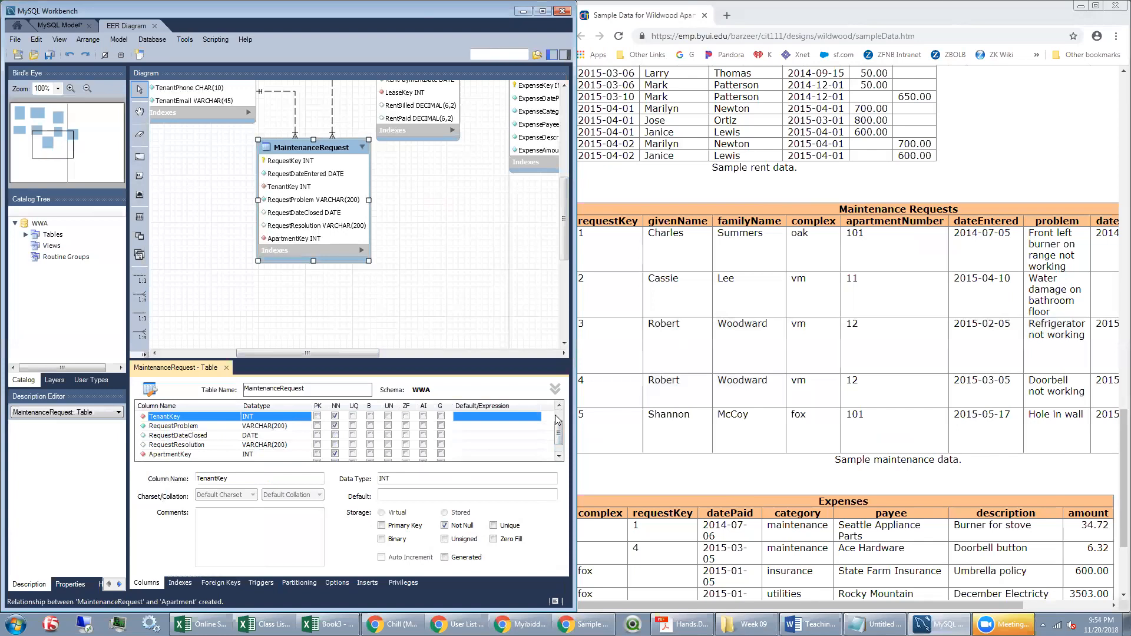
{"action": "scroll", "coordinate": [558, 419], "scroll_direction": "up", "scroll_amount": 2}
{"action": "right_click", "coordinate": [157, 436]}
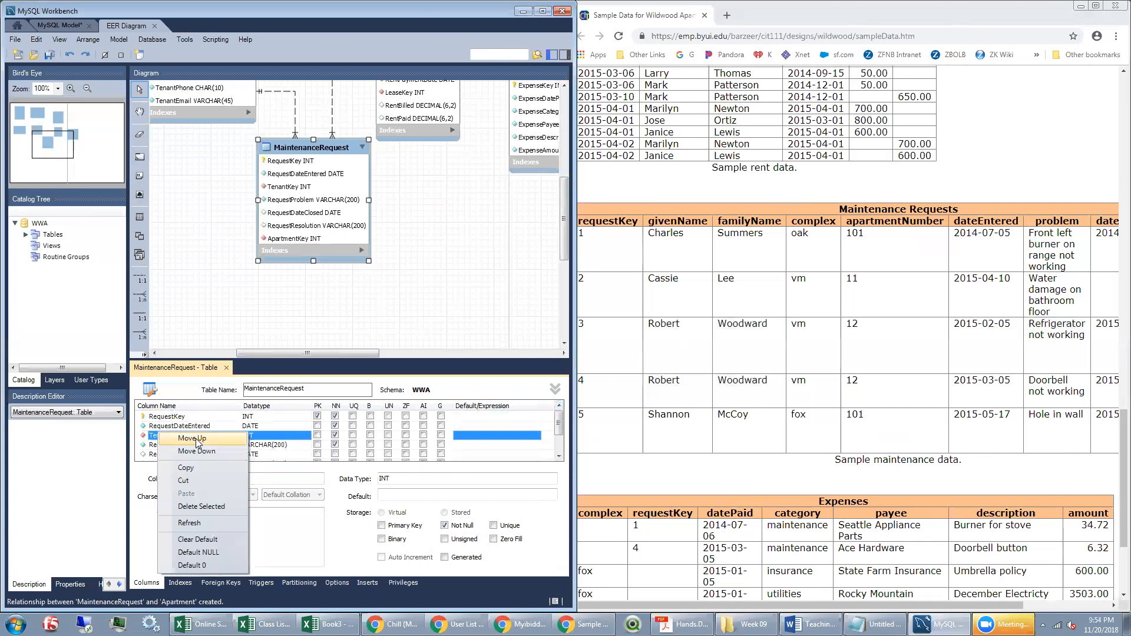
{"action": "left_click", "coordinate": [198, 441]}
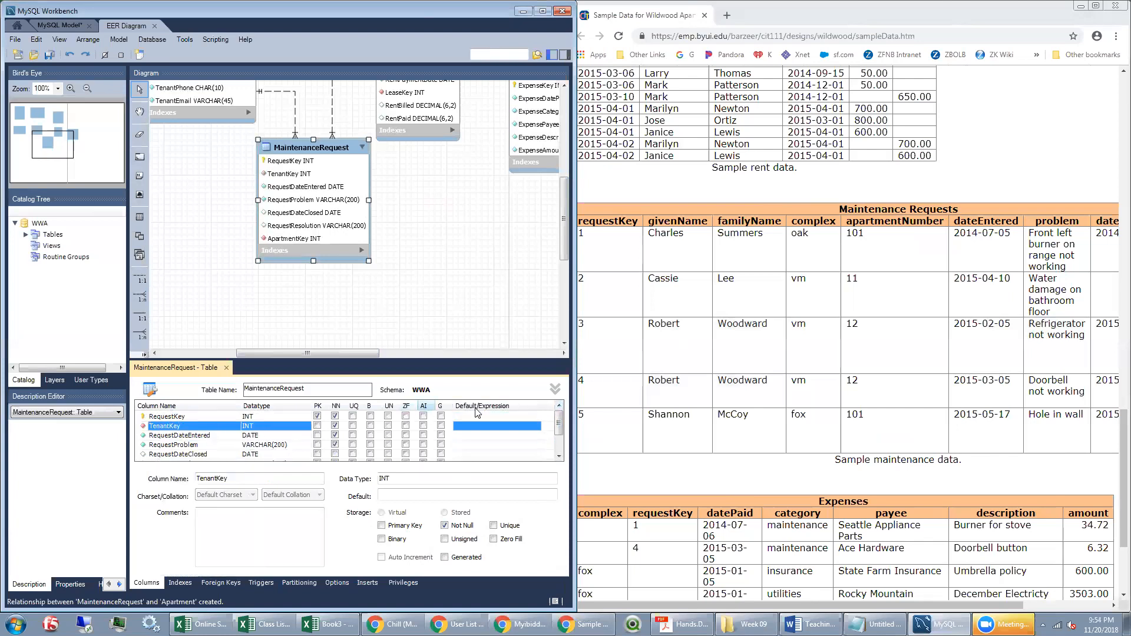
Reorder the MaintenanceRequest columns so that ApartmentKey comes directly after TenantKey
{"action": "left_click", "coordinate": [558, 455]}
{"action": "left_click", "coordinate": [558, 456]}
{"action": "left_click", "coordinate": [560, 456]}
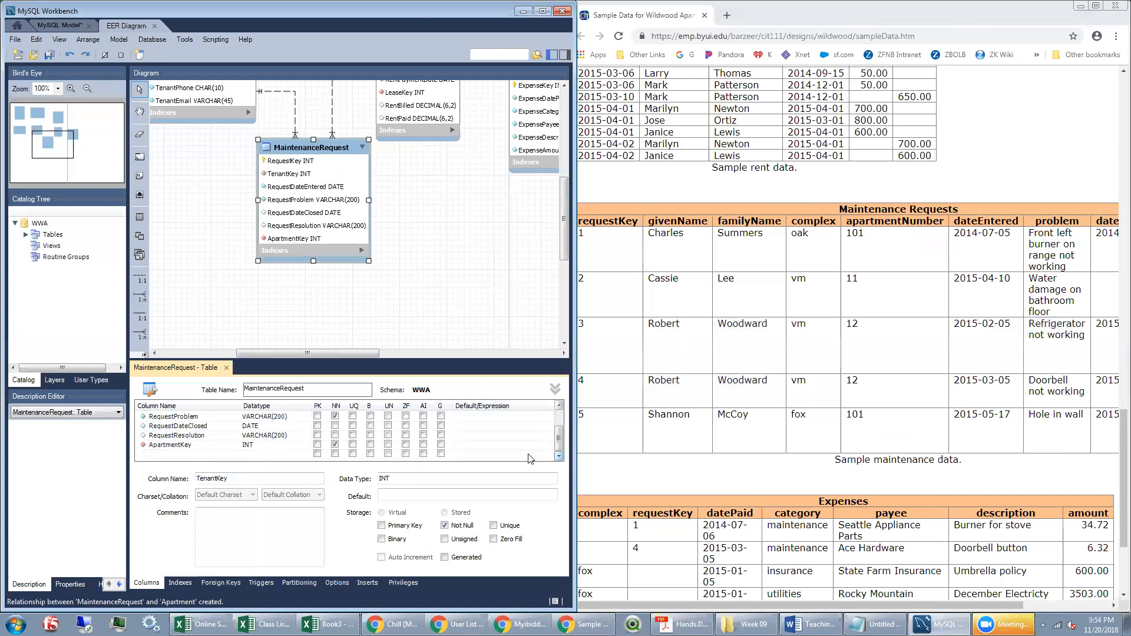
{"action": "right_click", "coordinate": [170, 446]}
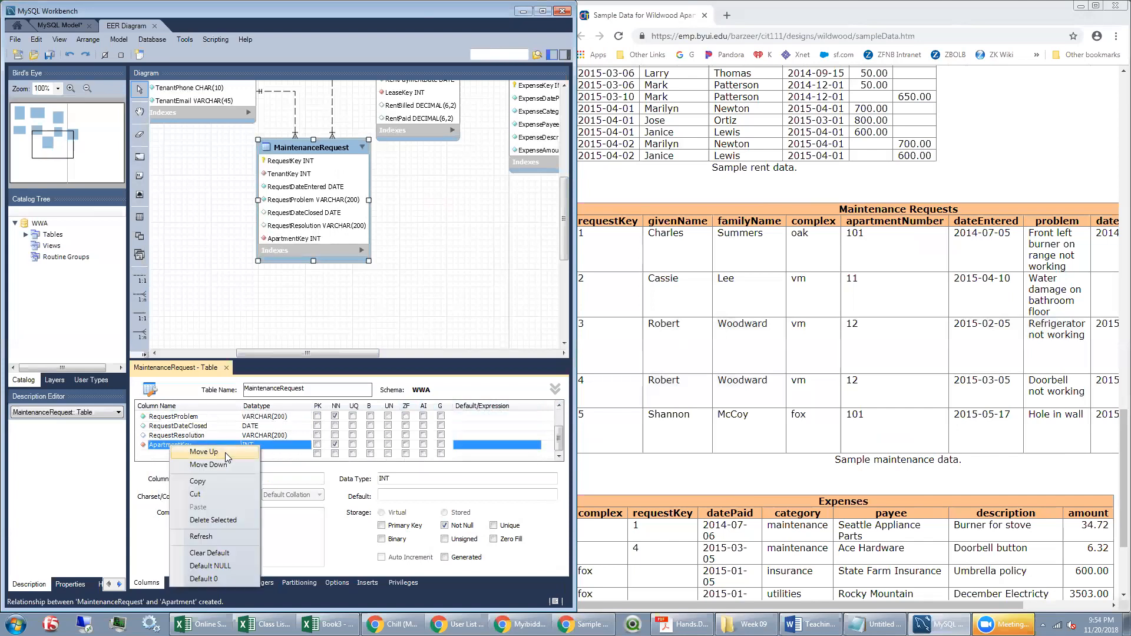
{"action": "left_click", "coordinate": [225, 457]}
{"action": "right_click", "coordinate": [168, 436]}
{"action": "left_click", "coordinate": [196, 444]}
{"action": "right_click", "coordinate": [169, 426]}
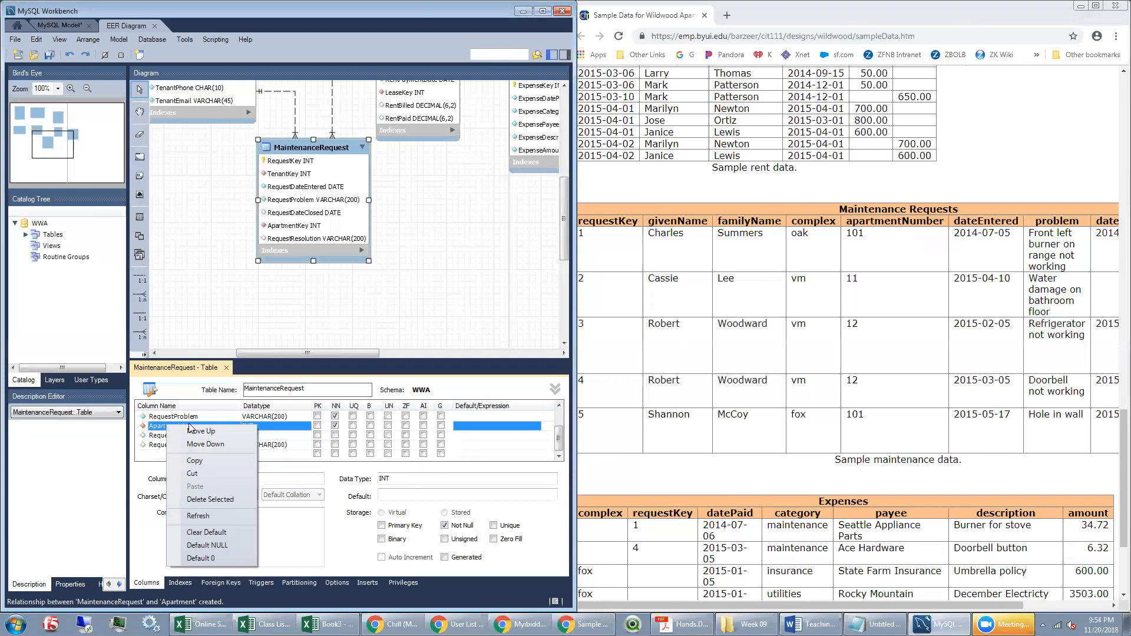
{"action": "left_click", "coordinate": [195, 430]}
{"action": "left_click", "coordinate": [558, 405]}
{"action": "left_click", "coordinate": [559, 405]}
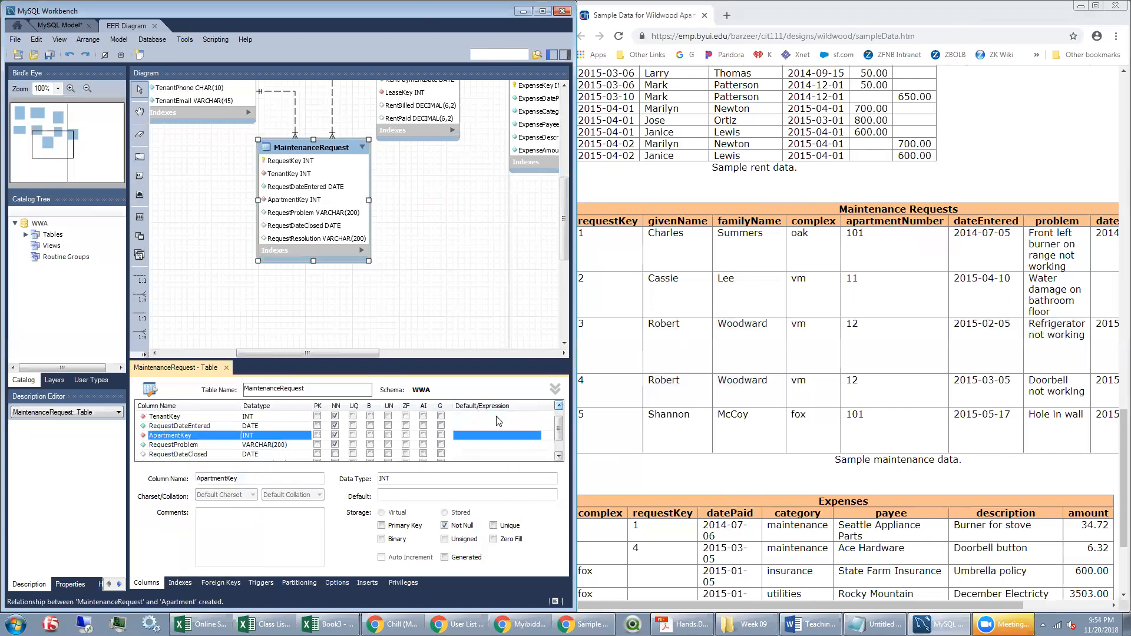
{"action": "right_click", "coordinate": [177, 440]}
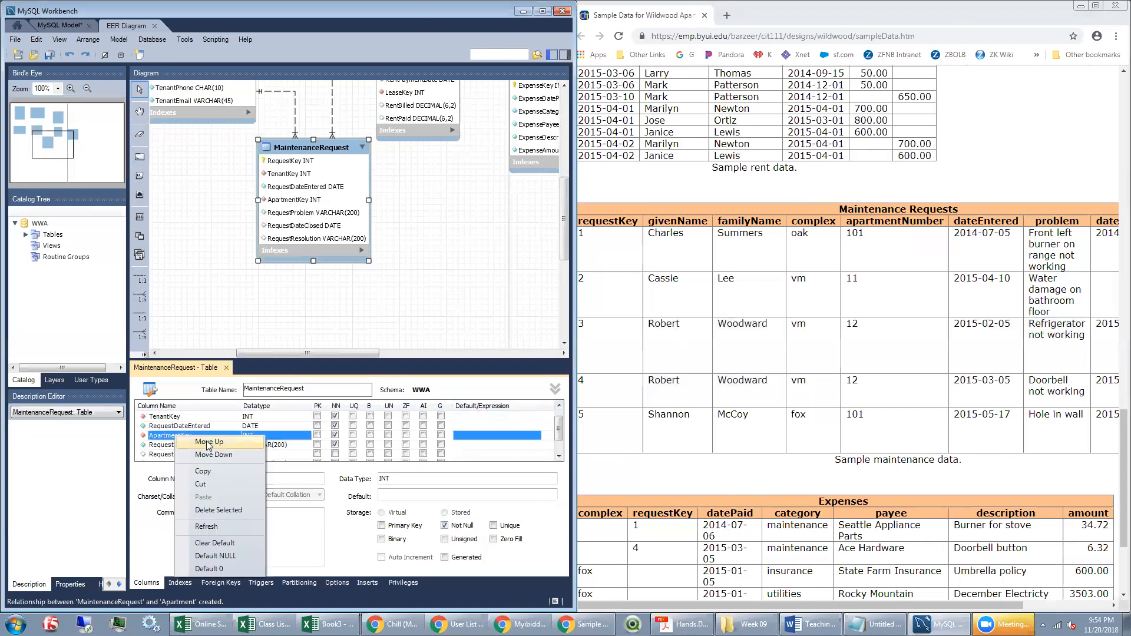
{"action": "left_click", "coordinate": [198, 446]}
{"action": "left_click", "coordinate": [473, 256]}
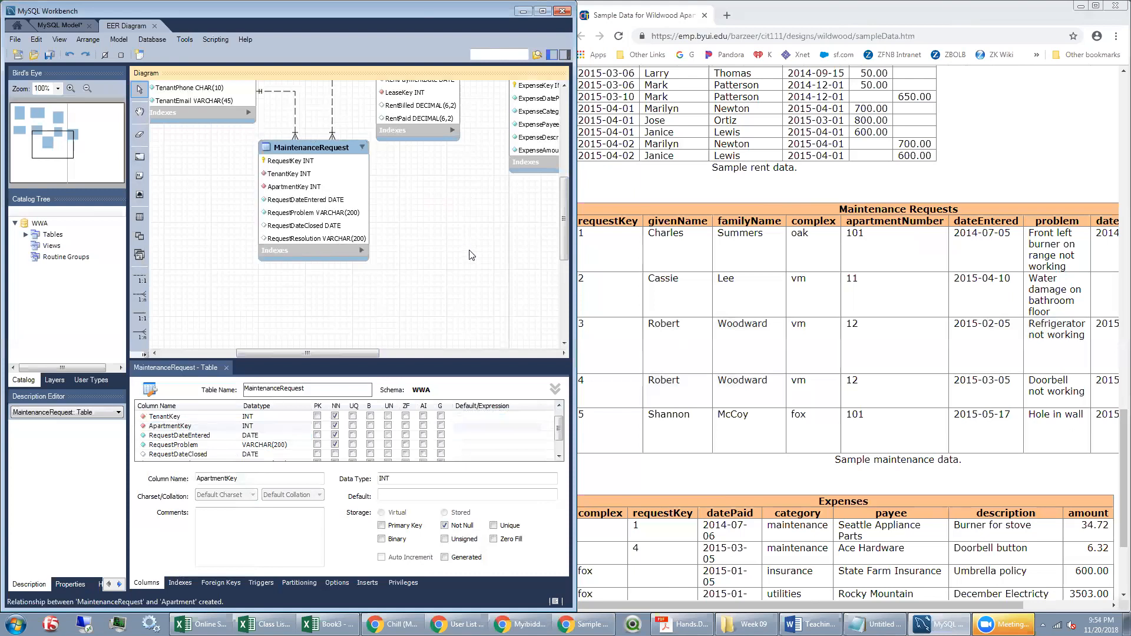
Shift the Tenant table down and place the MaintenanceRequest table between Apartment and Tenant
{"action": "scroll", "coordinate": [480, 260], "scroll_direction": "up", "scroll_amount": 5}
{"action": "left_click_drag", "start_coordinate": [223, 253], "coordinate": [220, 327]}
{"action": "scroll", "coordinate": [328, 338], "scroll_direction": "down", "scroll_amount": 3}
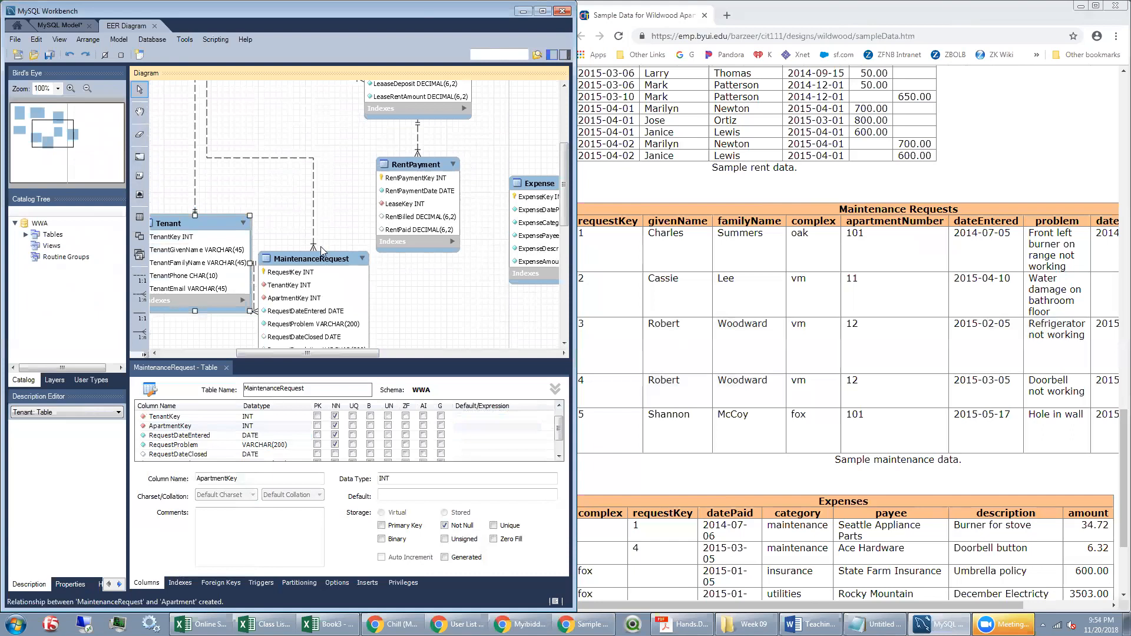
{"action": "left_click_drag", "start_coordinate": [311, 263], "coordinate": [216, 112]}
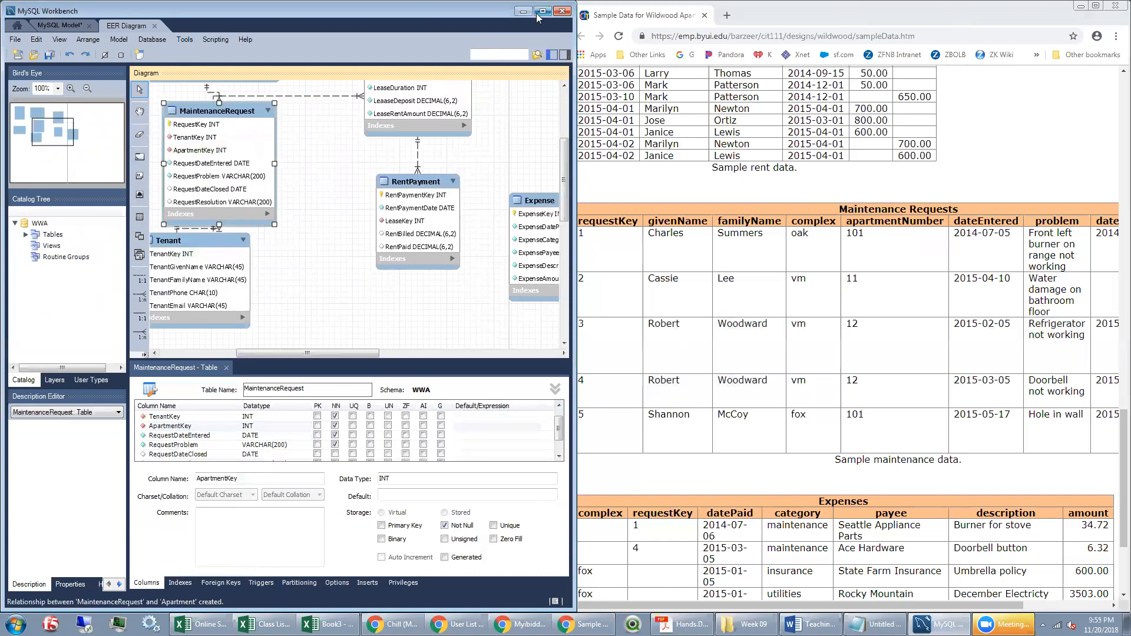
Maximize the MySQL Workbench window and close the MaintenanceRequest table editor to enlarge the diagram area
{"action": "left_click", "coordinate": [543, 11]}
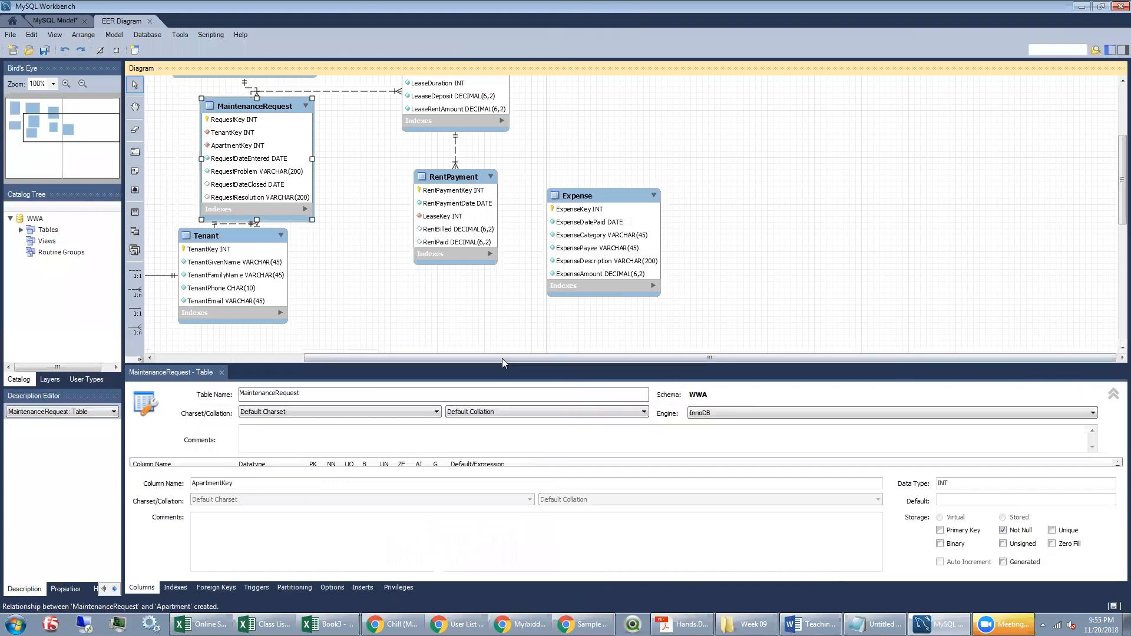
{"action": "scroll", "coordinate": [1116, 210], "scroll_direction": "up", "scroll_amount": 2}
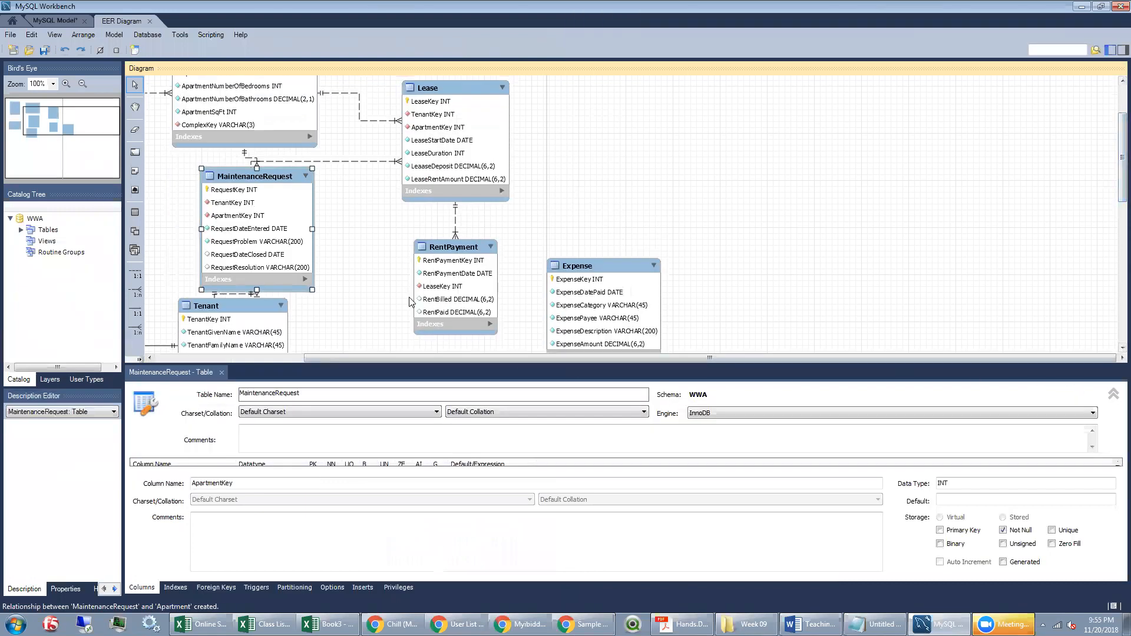
{"action": "left_click", "coordinate": [264, 358]}
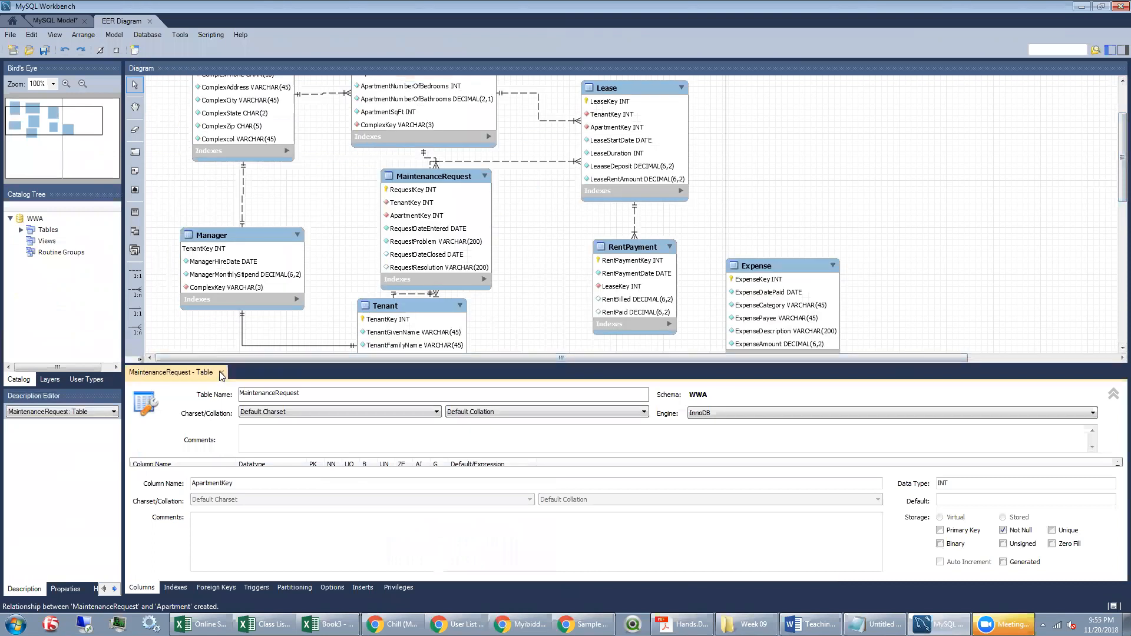
{"action": "left_click", "coordinate": [222, 372]}
Spread the tables apart by lowering Tenant, shifting MaintenanceRequest toward Manager, and moving RentPayment below and beside Expense
{"action": "left_click_drag", "start_coordinate": [401, 351], "coordinate": [413, 428]}
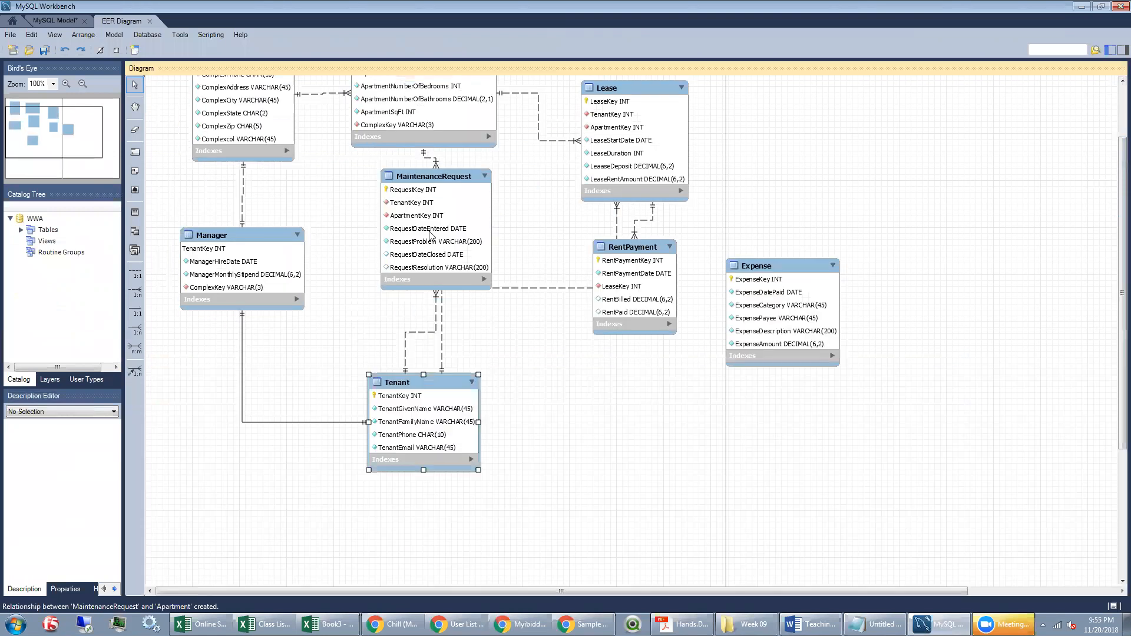
{"action": "left_click_drag", "start_coordinate": [430, 236], "coordinate": [389, 236]}
{"action": "left_click_drag", "start_coordinate": [618, 277], "coordinate": [666, 395]}
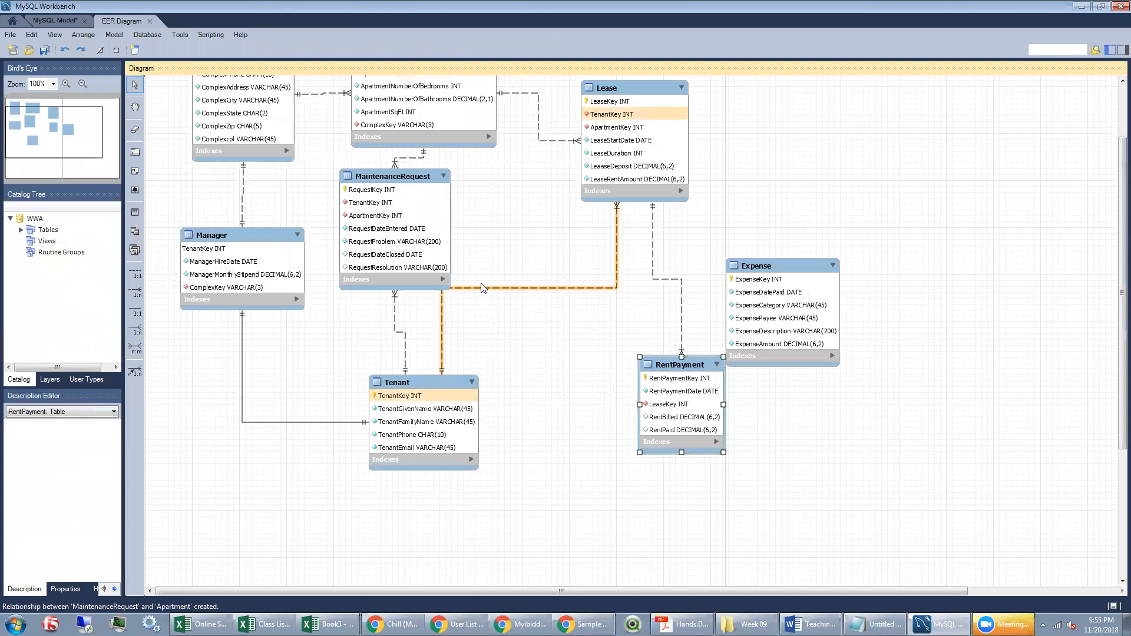
Lower the MaintenanceRequest, Manager and Lease tables, line up RentPayment beneath Lease, and place Expense above Lease
{"action": "left_click_drag", "start_coordinate": [407, 228], "coordinate": [419, 252]}
{"action": "left_click_drag", "start_coordinate": [235, 271], "coordinate": [235, 312]}
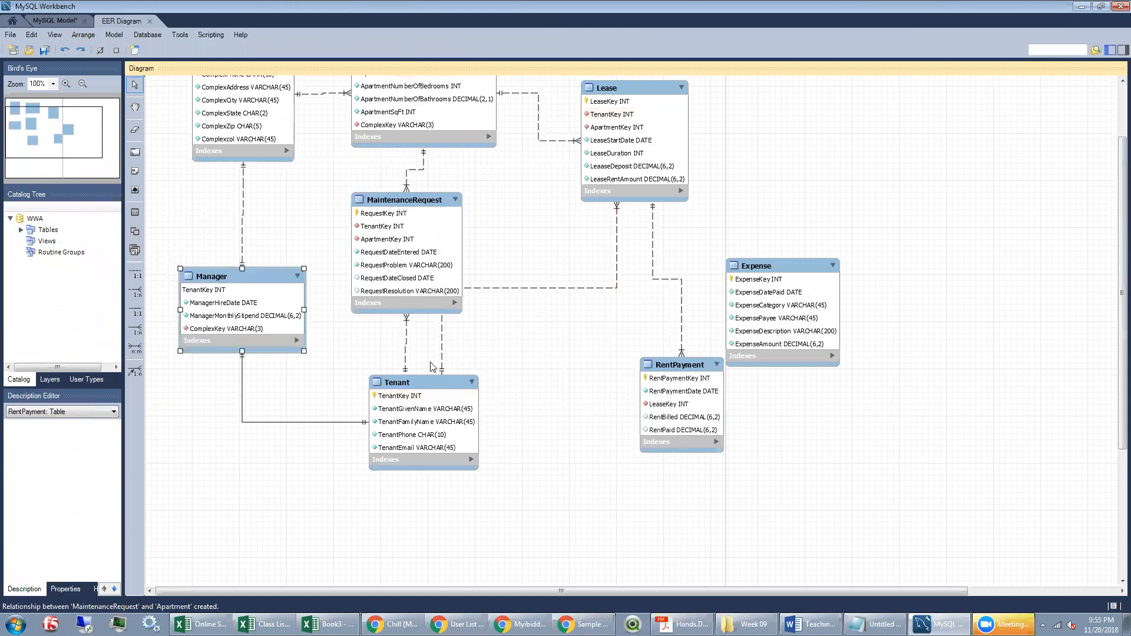
{"action": "left_click_drag", "start_coordinate": [647, 174], "coordinate": [681, 284]}
{"action": "left_click_drag", "start_coordinate": [680, 367], "coordinate": [673, 368]}
{"action": "left_click_drag", "start_coordinate": [769, 267], "coordinate": [818, 191]}
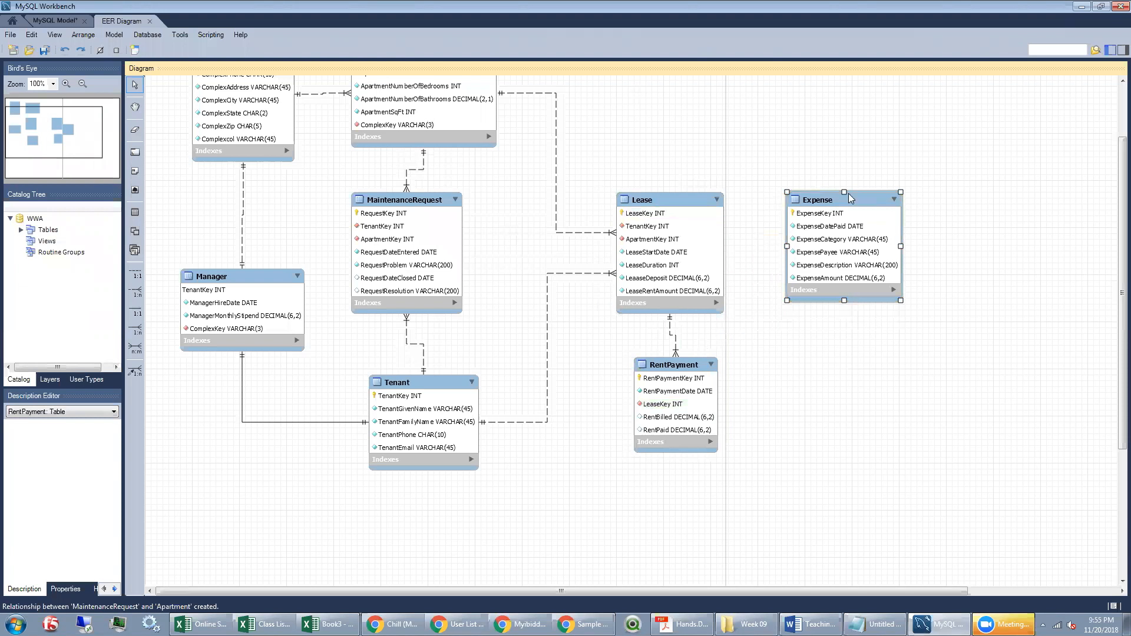
{"action": "scroll", "coordinate": [850, 198], "scroll_direction": "up", "scroll_amount": 4}
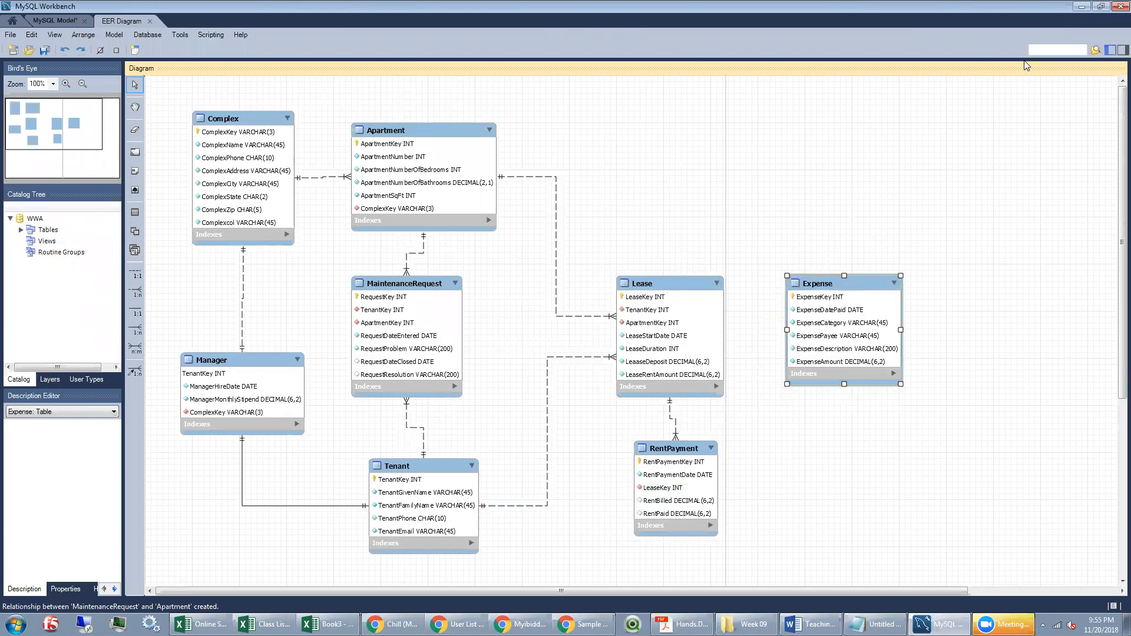
{"action": "left_click_drag", "start_coordinate": [825, 321], "coordinate": [665, 164]}
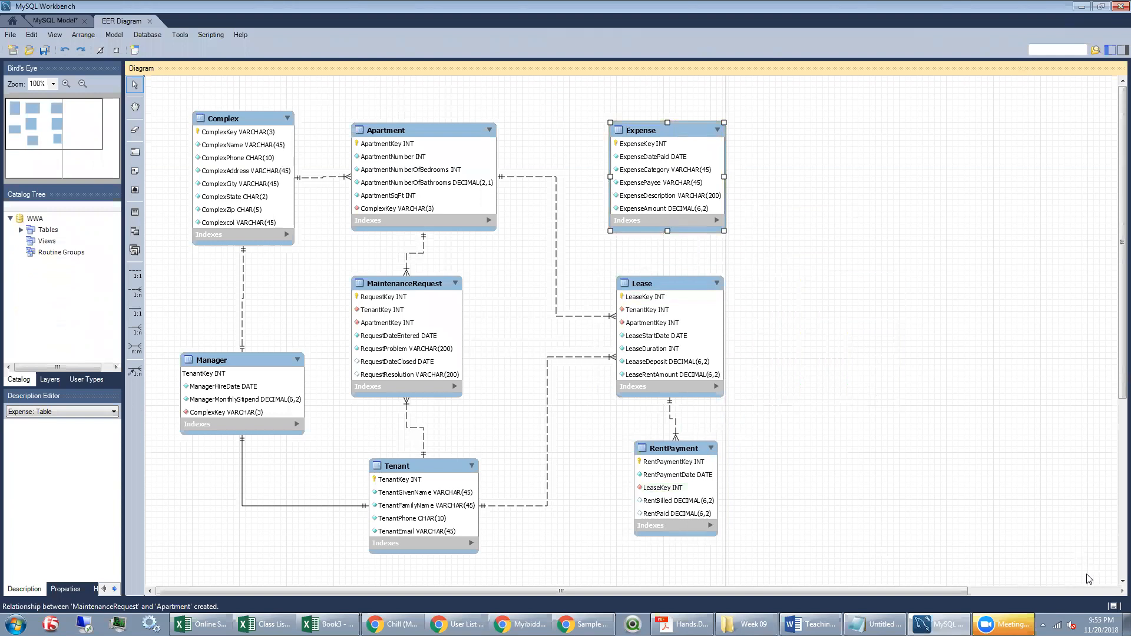
Switch to the sample data page in Chrome and examine the columns and rows of the Expenses table
{"action": "left_click", "coordinate": [1116, 592]}
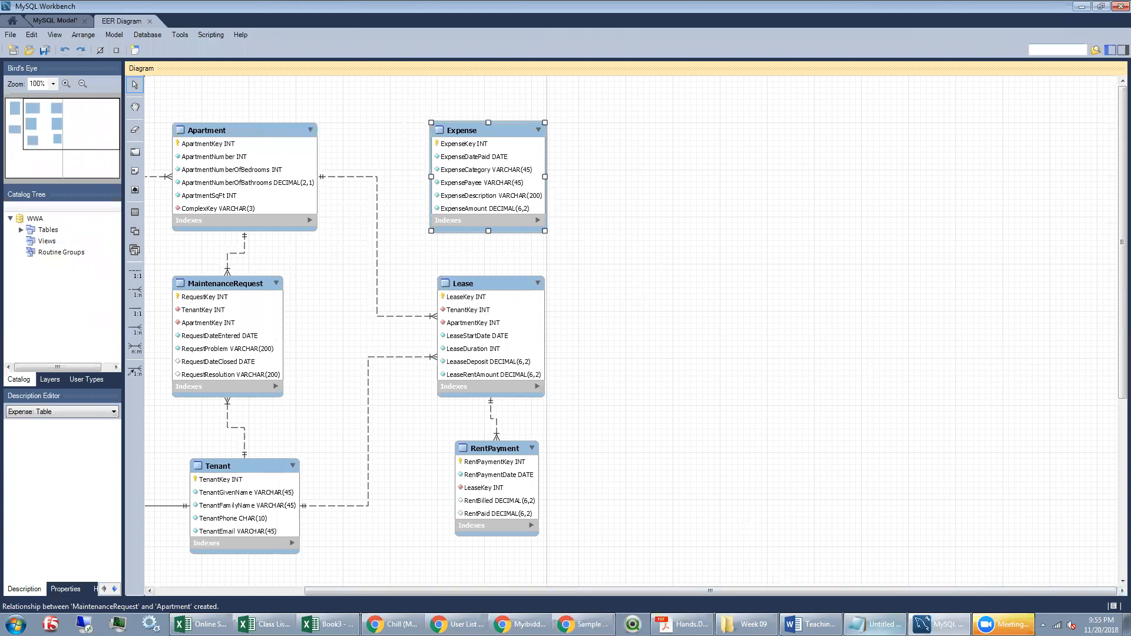
{"action": "mouse_move", "coordinate": [687, 628]}
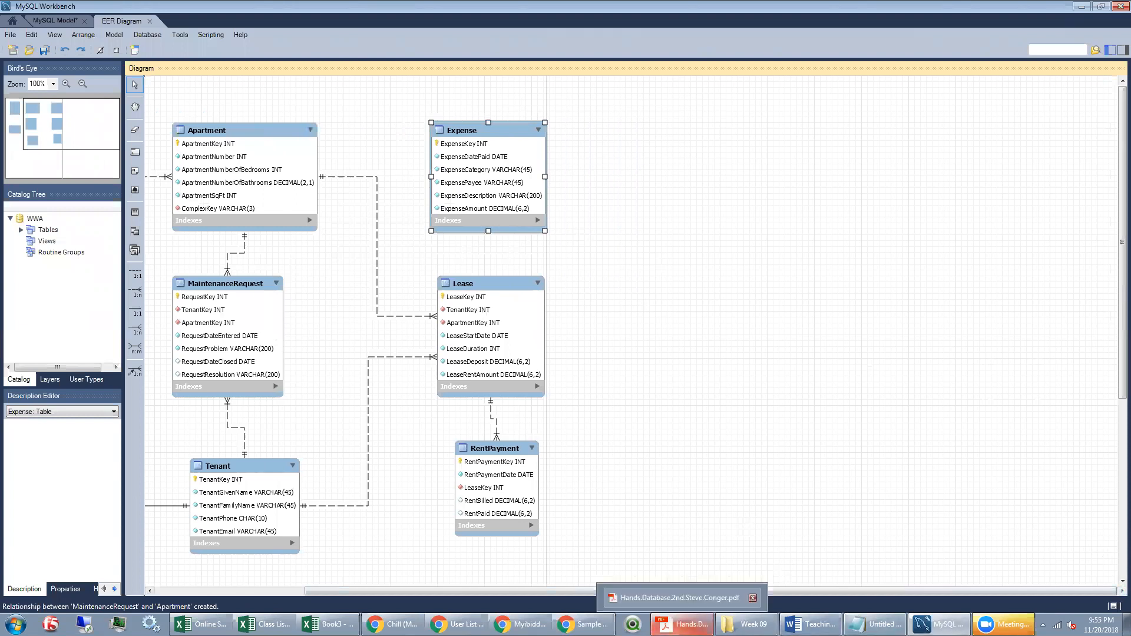
{"action": "mouse_move", "coordinate": [583, 626]}
{"action": "left_click", "coordinate": [442, 598]}
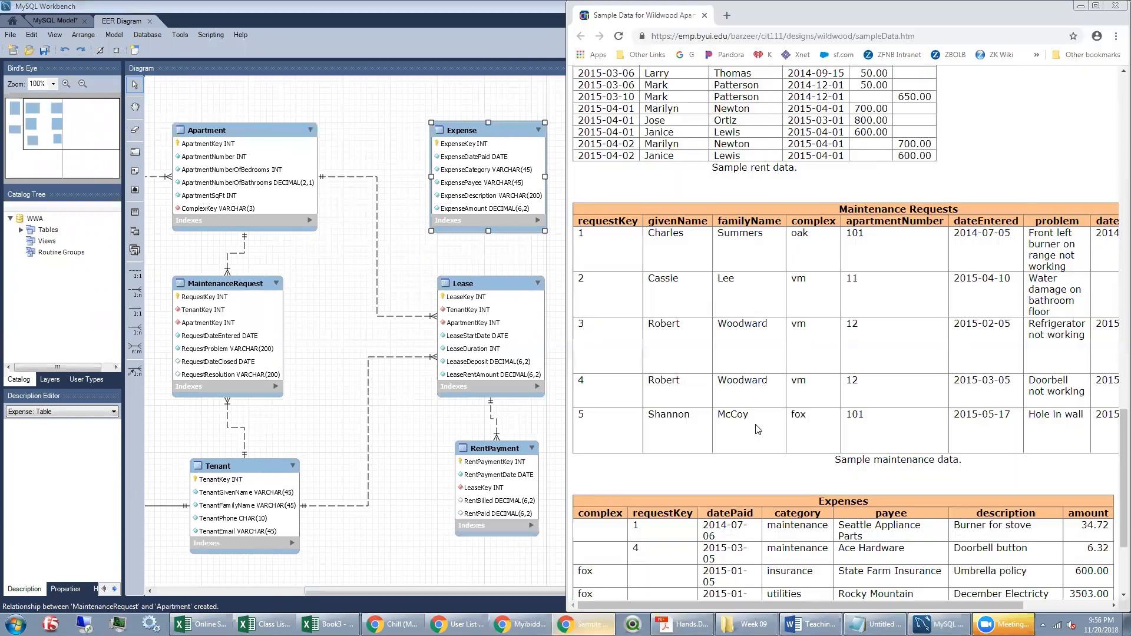
{"action": "scroll", "coordinate": [1090, 380], "scroll_direction": "down", "scroll_amount": 1}
{"action": "scroll", "coordinate": [1091, 379], "scroll_direction": "down", "scroll_amount": 2}
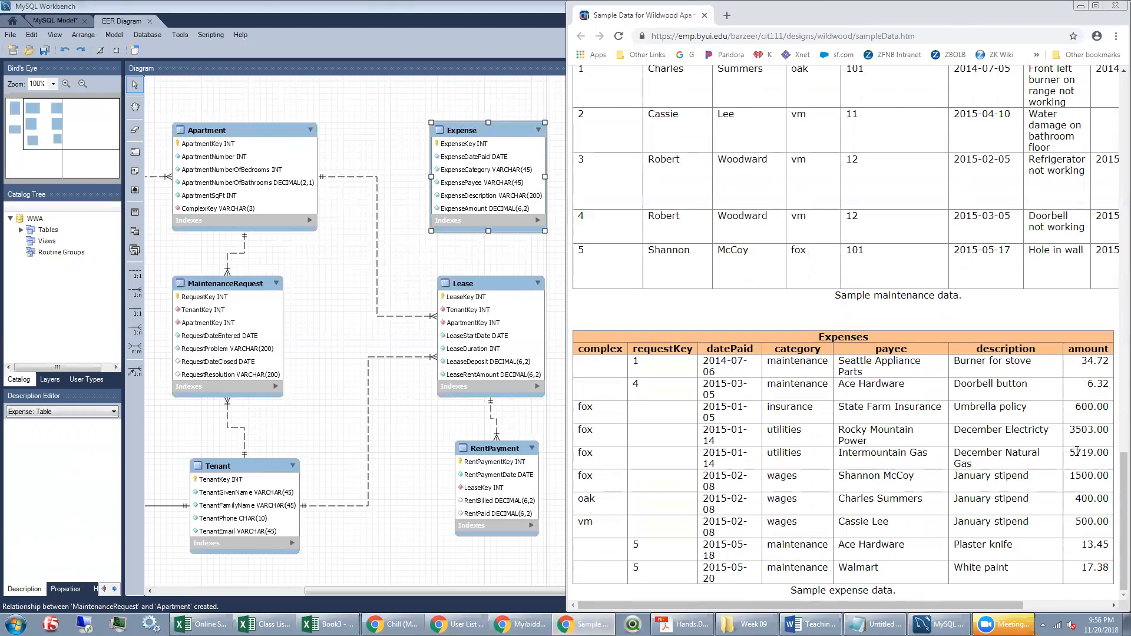
{"action": "left_click_drag", "start_coordinate": [1071, 450], "coordinate": [999, 470]}
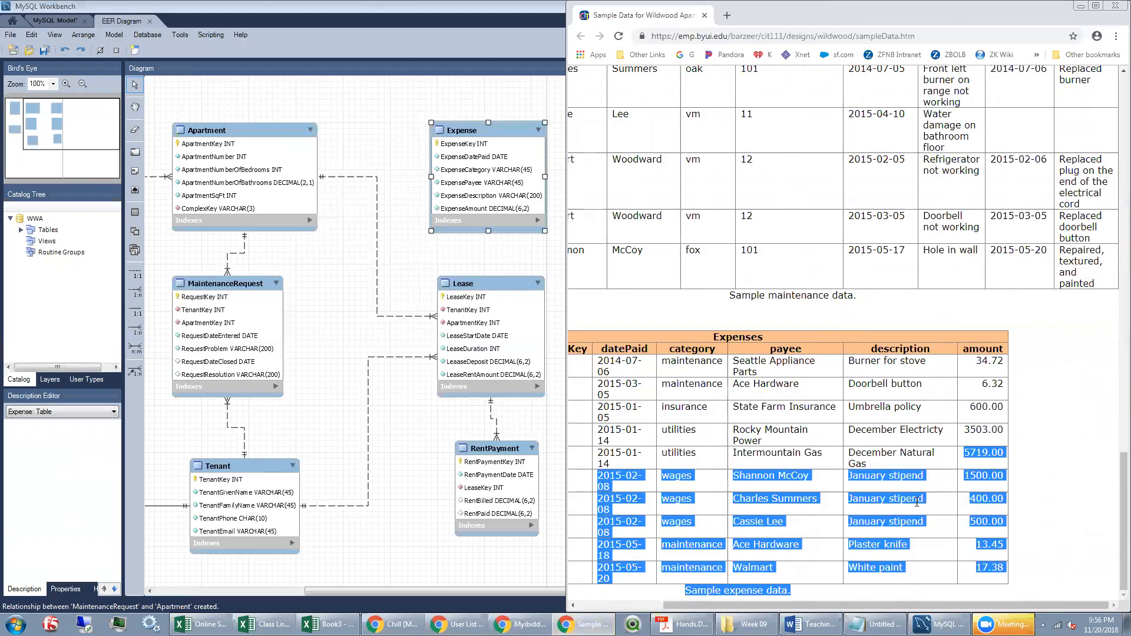
{"action": "left_click", "coordinate": [917, 502]}
{"action": "left_click_drag", "start_coordinate": [930, 606], "coordinate": [845, 606]}
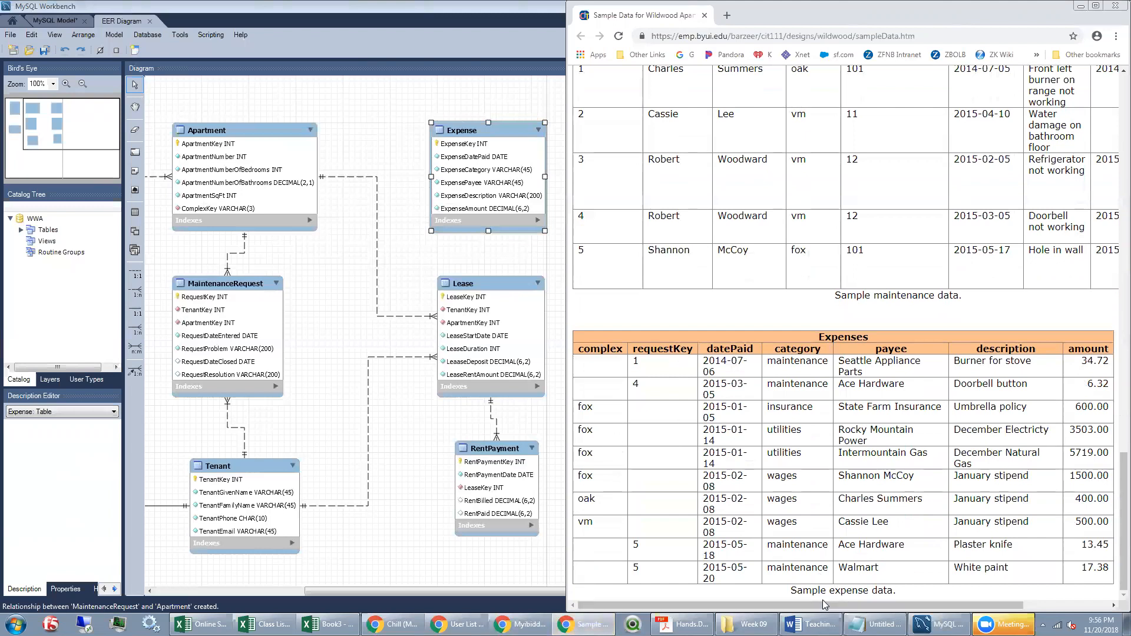
Back in MySQL Workbench, shift Apartment and MaintenanceRequest away from Complex, lower Manager beside Tenant, and place Expense between Complex and MaintenanceRequest
{"action": "left_click", "coordinate": [357, 592]}
{"action": "key", "text": "super+Up"}
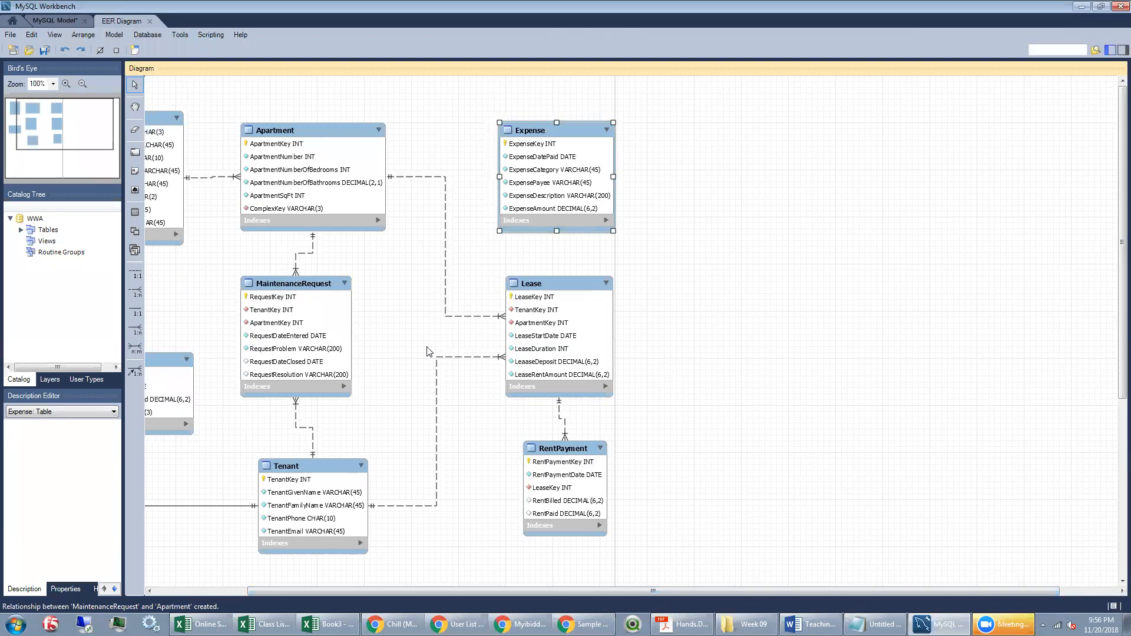
{"action": "left_click_drag", "start_coordinate": [562, 125], "coordinate": [185, 214]}
{"action": "left_click", "coordinate": [238, 592]}
{"action": "left_click_drag", "start_coordinate": [442, 140], "coordinate": [548, 134]}
{"action": "left_click_drag", "start_coordinate": [407, 279], "coordinate": [484, 284]}
{"action": "left_click_drag", "start_coordinate": [301, 223], "coordinate": [375, 236]}
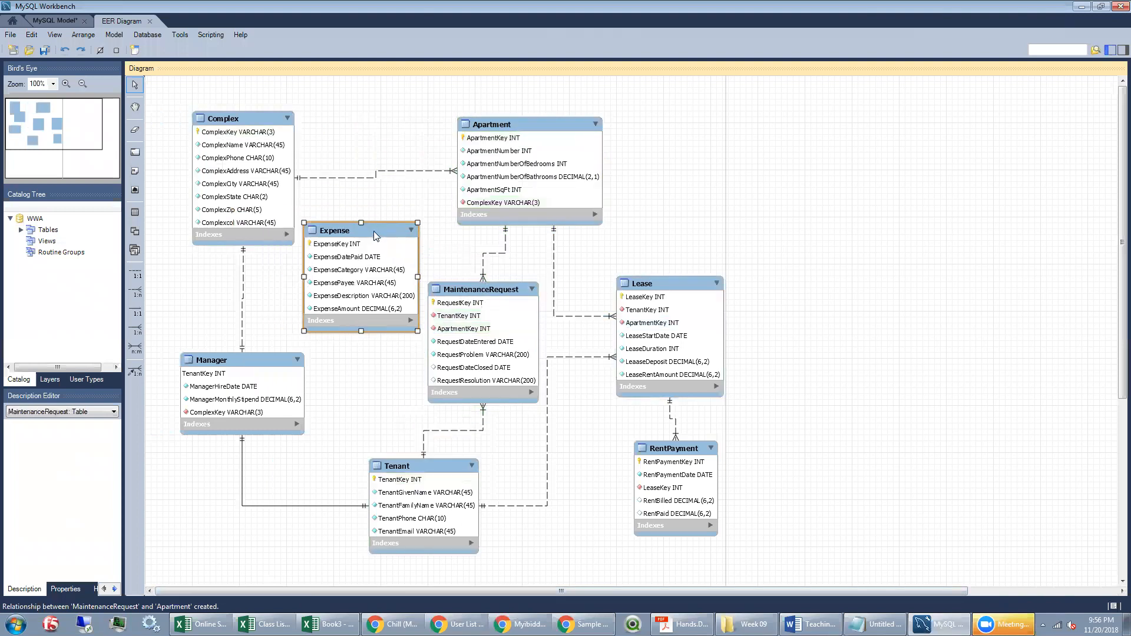
{"action": "left_click_drag", "start_coordinate": [225, 365], "coordinate": [190, 478]}
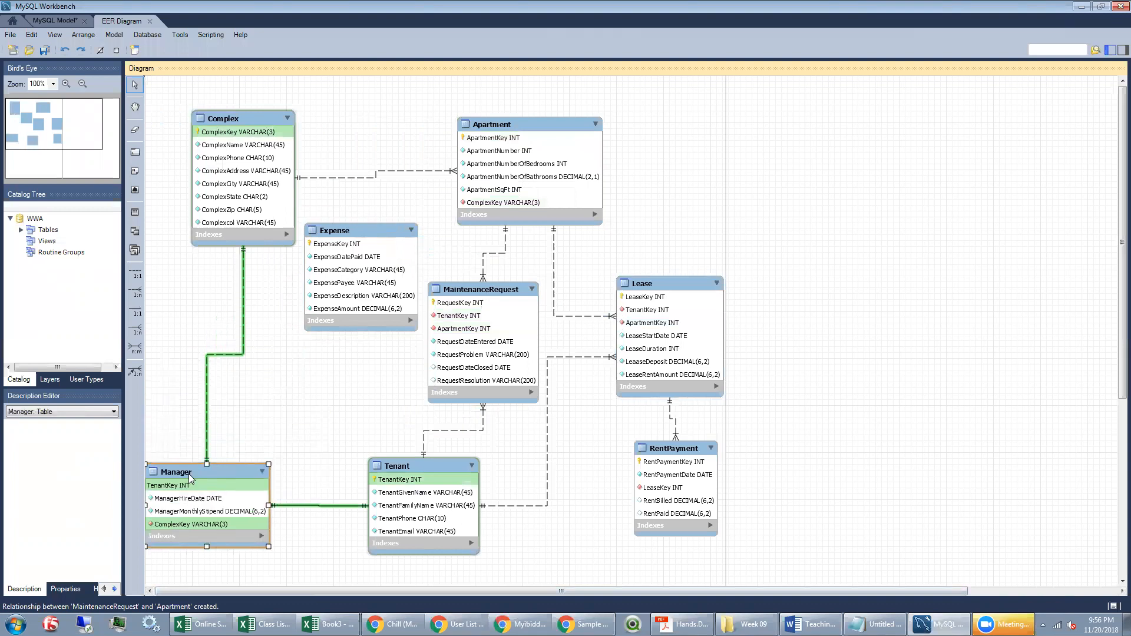
{"action": "left_click_drag", "start_coordinate": [370, 232], "coordinate": [328, 285]}
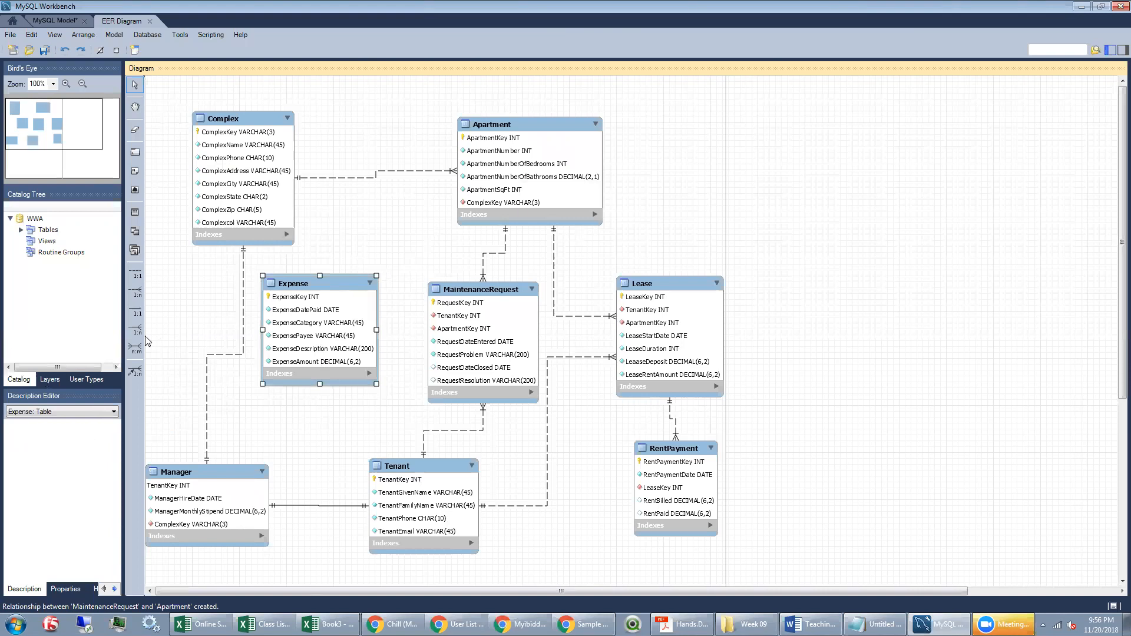
Add a one-to-many non-identifying relationship that puts the Complex foreign key in the Expense table
{"action": "left_click", "coordinate": [135, 294]}
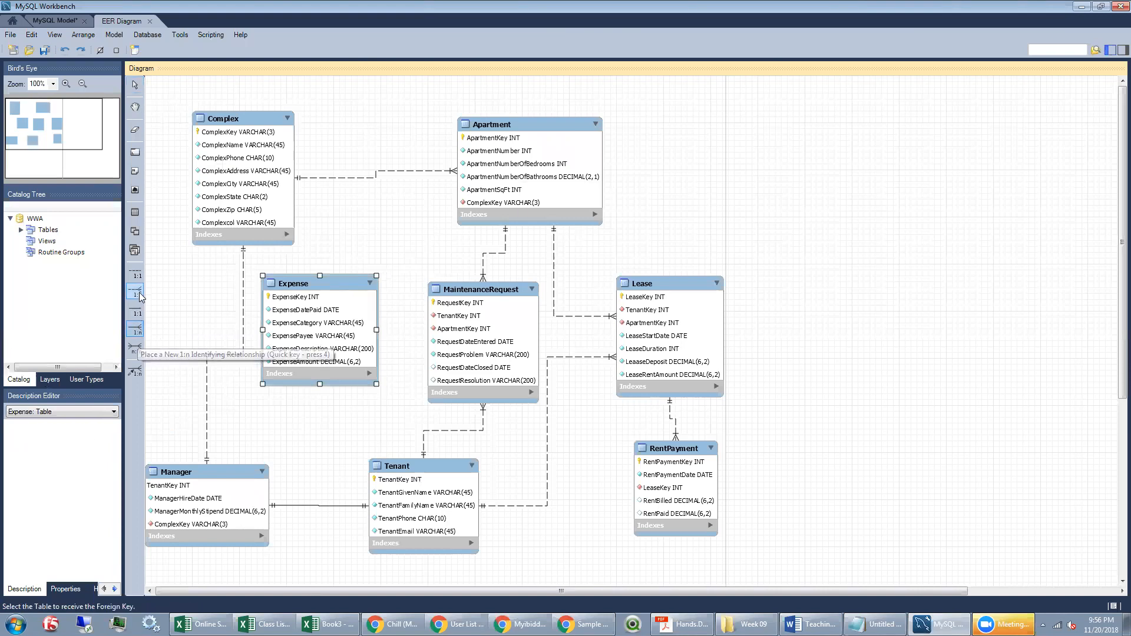
{"action": "left_click", "coordinate": [316, 331]}
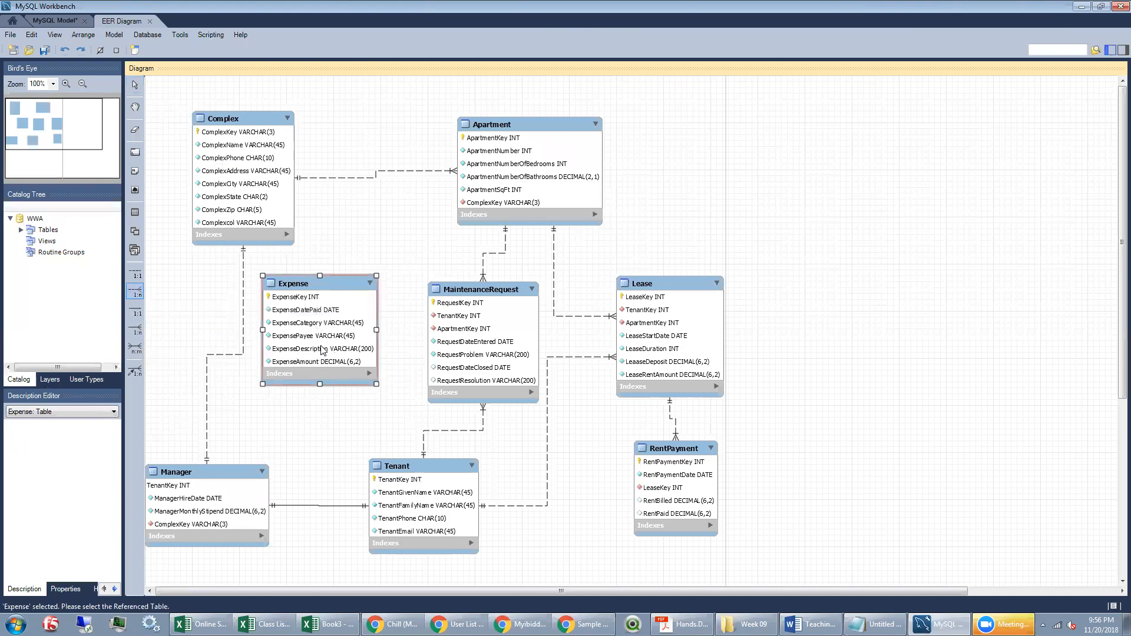
{"action": "left_click", "coordinate": [260, 178]}
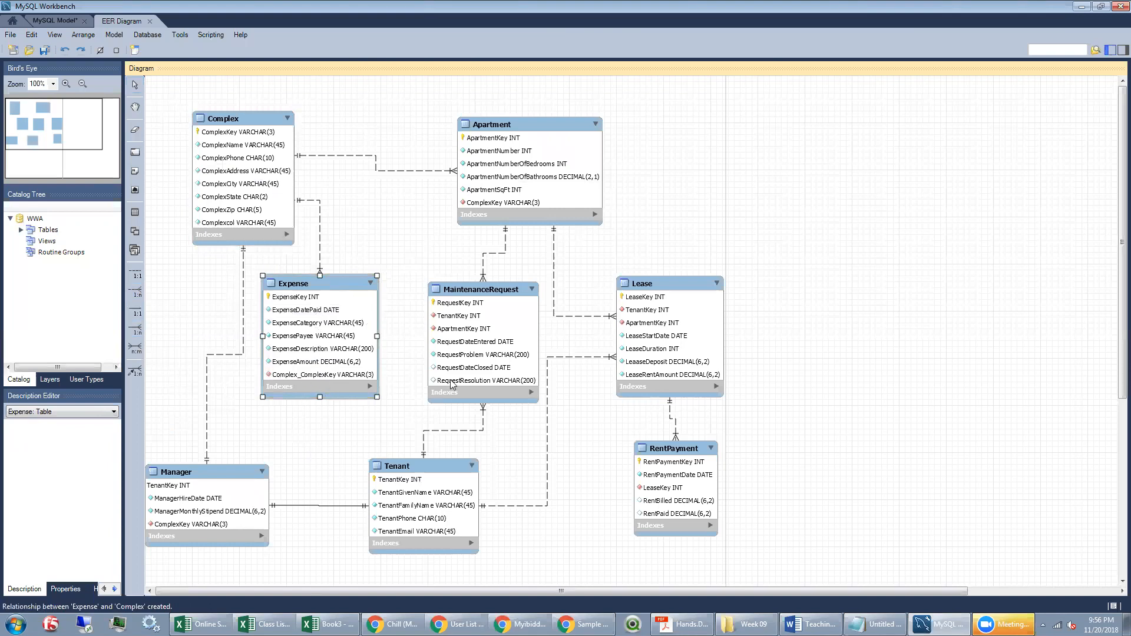
Open the Expense table for editing and rename its Complex_ComplexKey column to ComplexKey
{"action": "key", "text": "ctrl+e"}
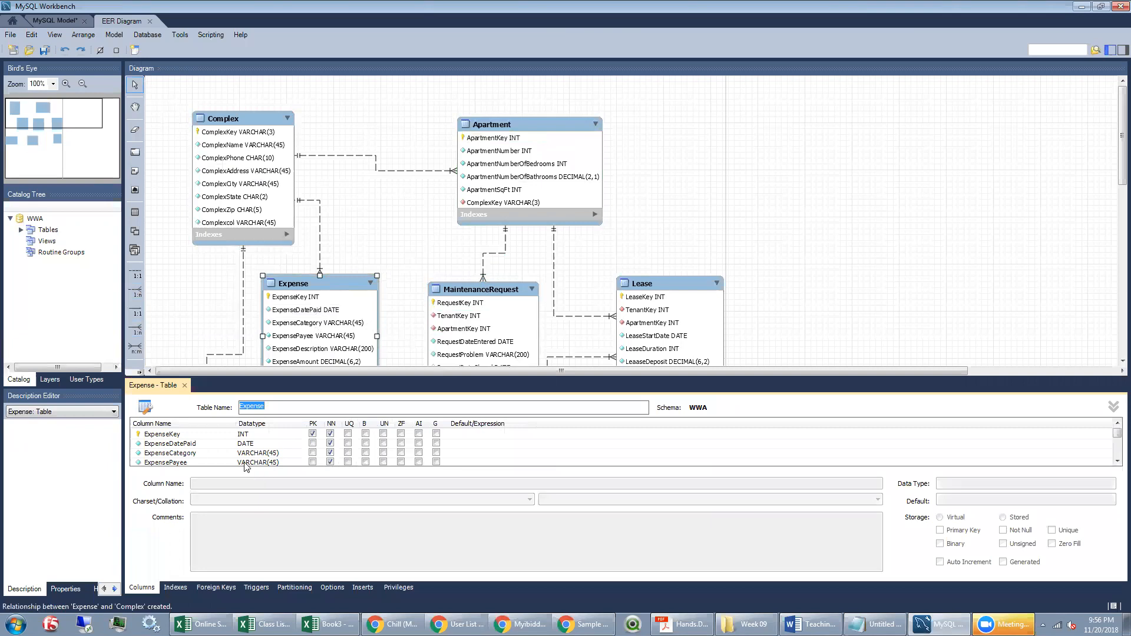
{"action": "left_click", "coordinate": [197, 453]}
{"action": "scroll", "coordinate": [197, 454], "scroll_direction": "down", "scroll_amount": 2}
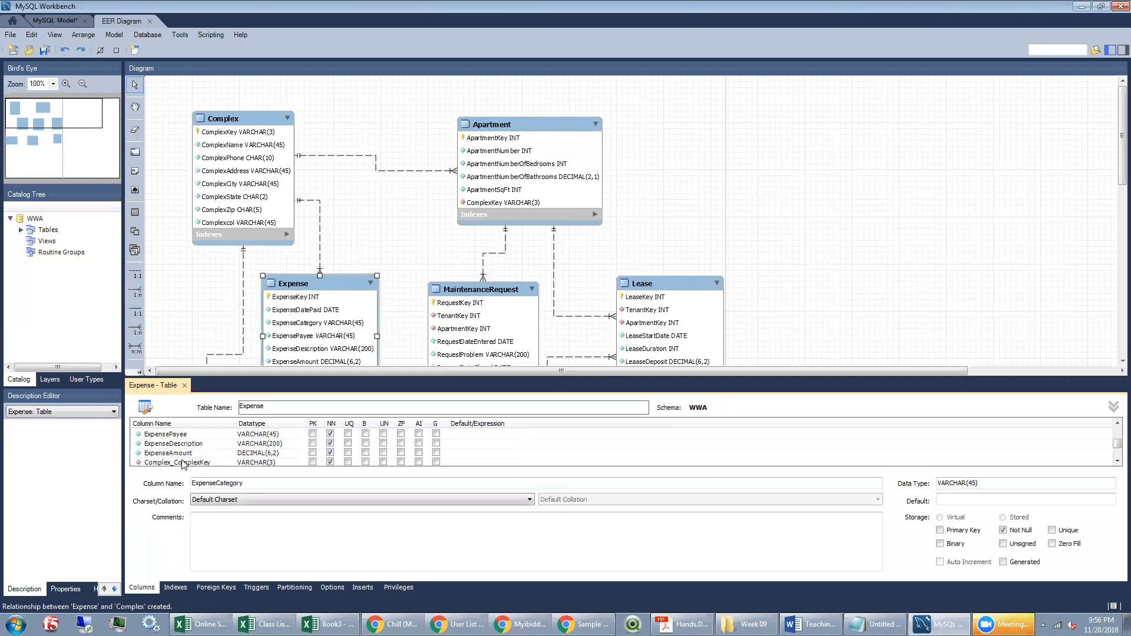
{"action": "left_click", "coordinate": [203, 462]}
{"action": "left_click", "coordinate": [174, 463]}
{"action": "key", "text": "BackSpace"}
{"action": "key", "text": "BackSpace"}
{"action": "key", "text": "BackSpace"}
{"action": "key", "text": "BackSpace"}
{"action": "key", "text": "BackSpace"}
{"action": "key", "text": "BackSpace"}
{"action": "key", "text": "BackSpace"}
{"action": "key", "text": "BackSpace"}
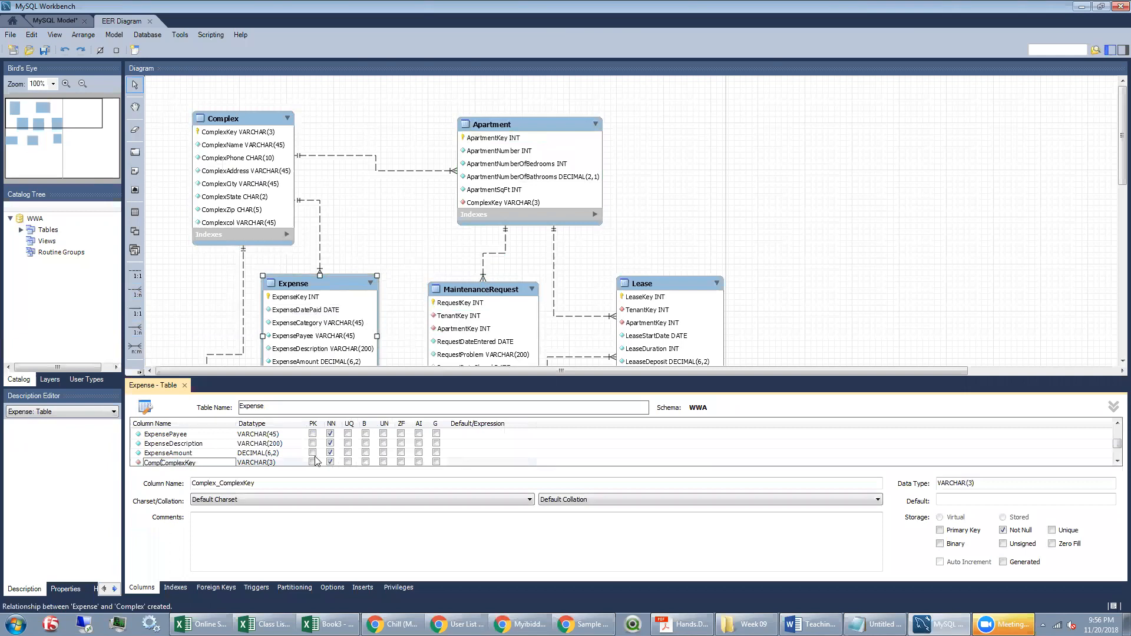
{"action": "key", "text": "Return"}
Reorder the Expense columns so that ComplexKey comes directly after ExpenseKey
{"action": "right_click", "coordinate": [162, 452]}
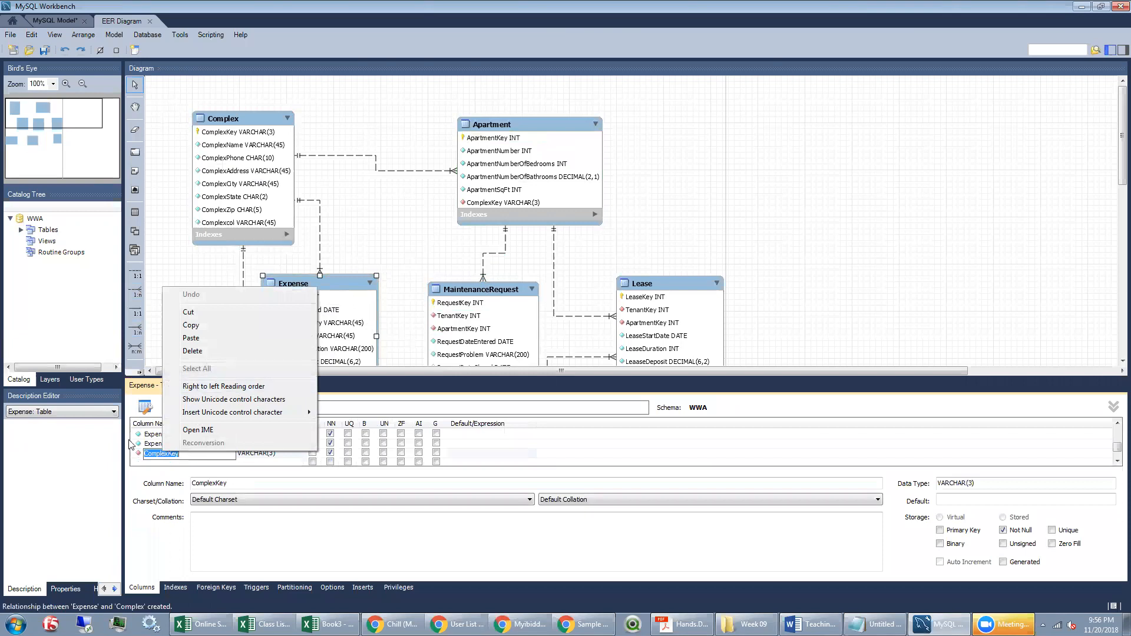
{"action": "left_click", "coordinate": [142, 454]}
{"action": "left_click", "coordinate": [154, 455]}
{"action": "right_click", "coordinate": [162, 453]}
{"action": "left_click", "coordinate": [189, 458]}
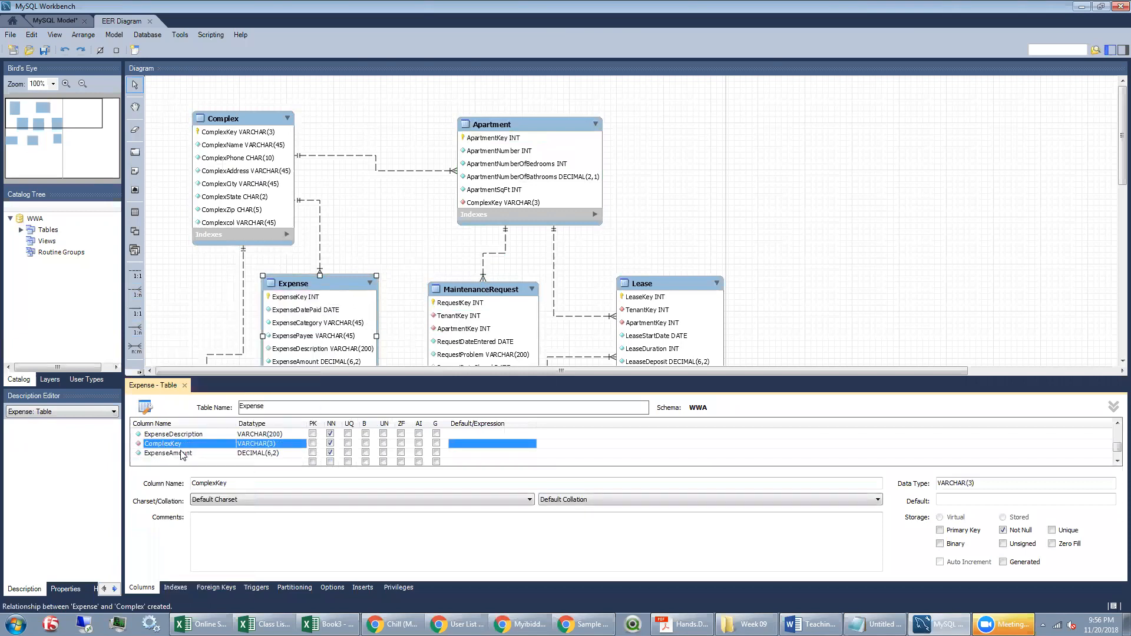
{"action": "right_click", "coordinate": [175, 447]}
{"action": "left_click", "coordinate": [189, 454]}
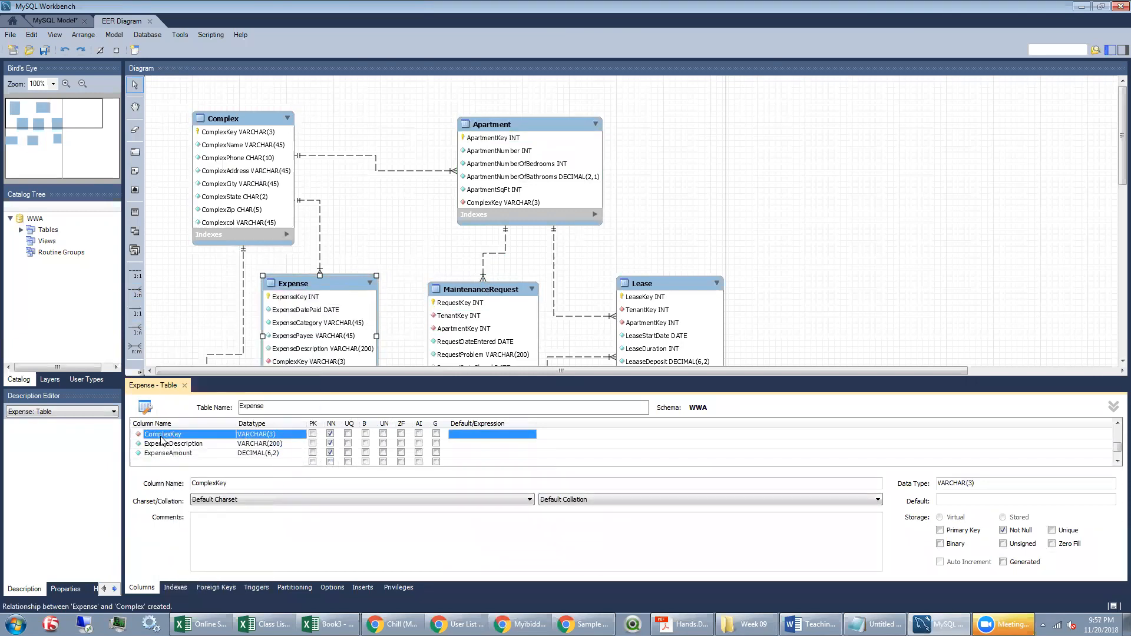
{"action": "right_click", "coordinate": [176, 436]}
{"action": "left_click", "coordinate": [189, 441]}
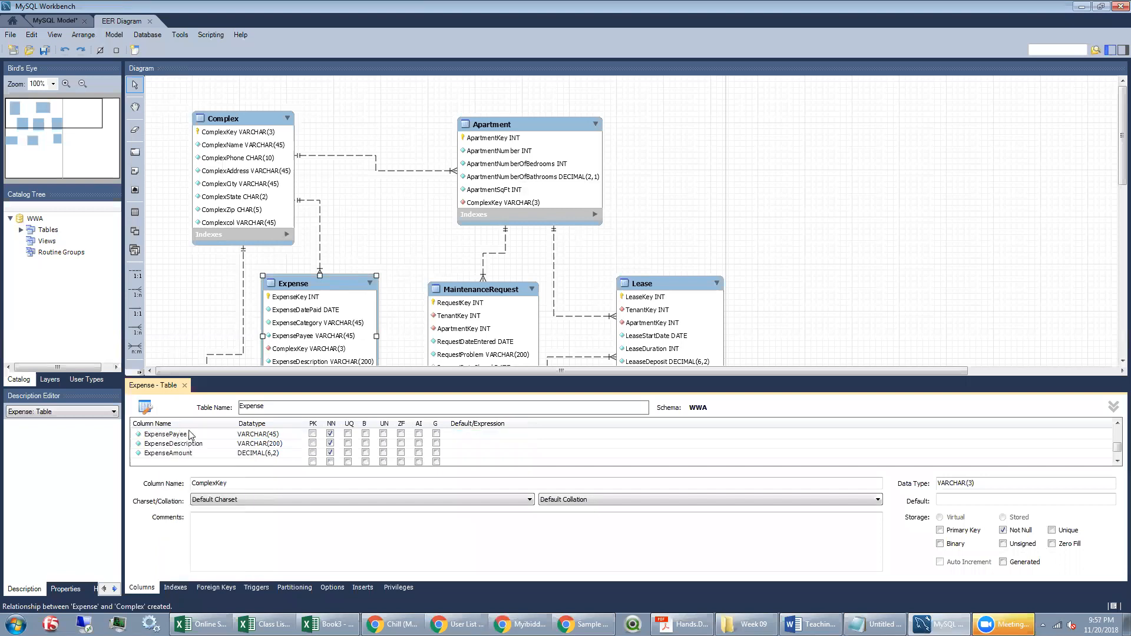
{"action": "scroll", "coordinate": [1095, 436], "scroll_direction": "up", "scroll_amount": 3}
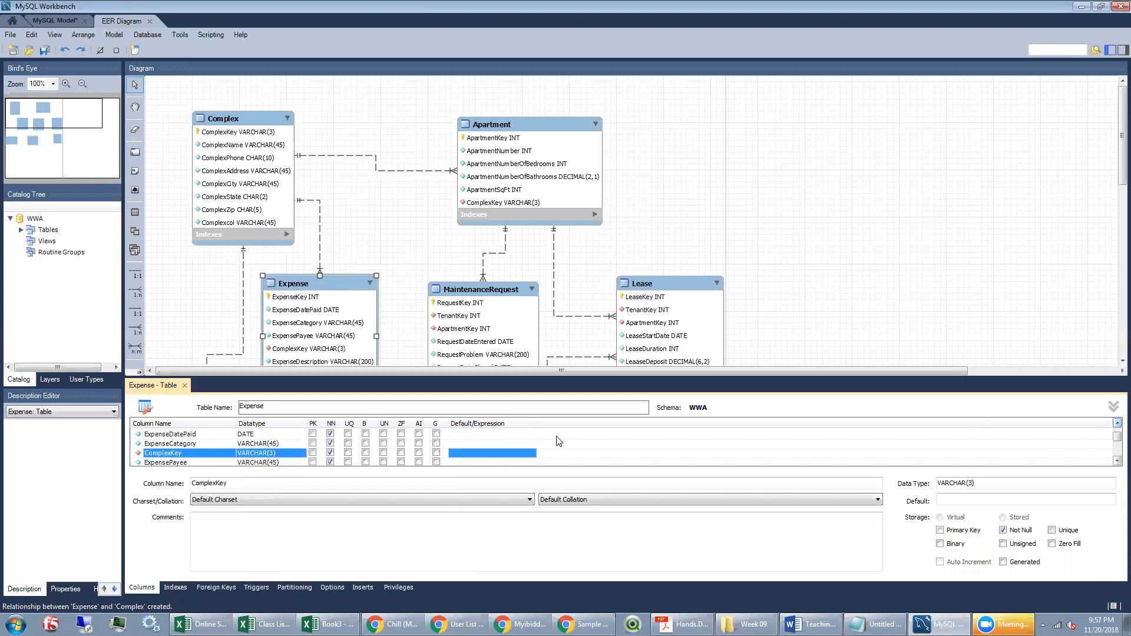
{"action": "right_click", "coordinate": [217, 454]}
{"action": "left_click", "coordinate": [236, 461]}
{"action": "right_click", "coordinate": [216, 444]}
{"action": "left_click", "coordinate": [236, 451]}
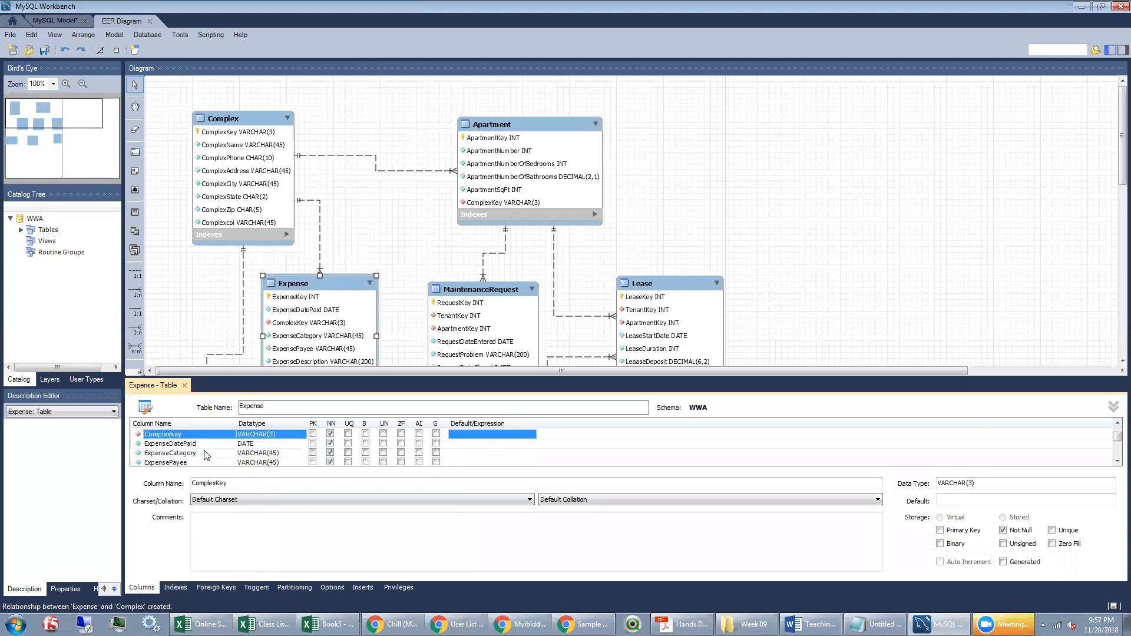
{"action": "left_click", "coordinate": [1117, 424]}
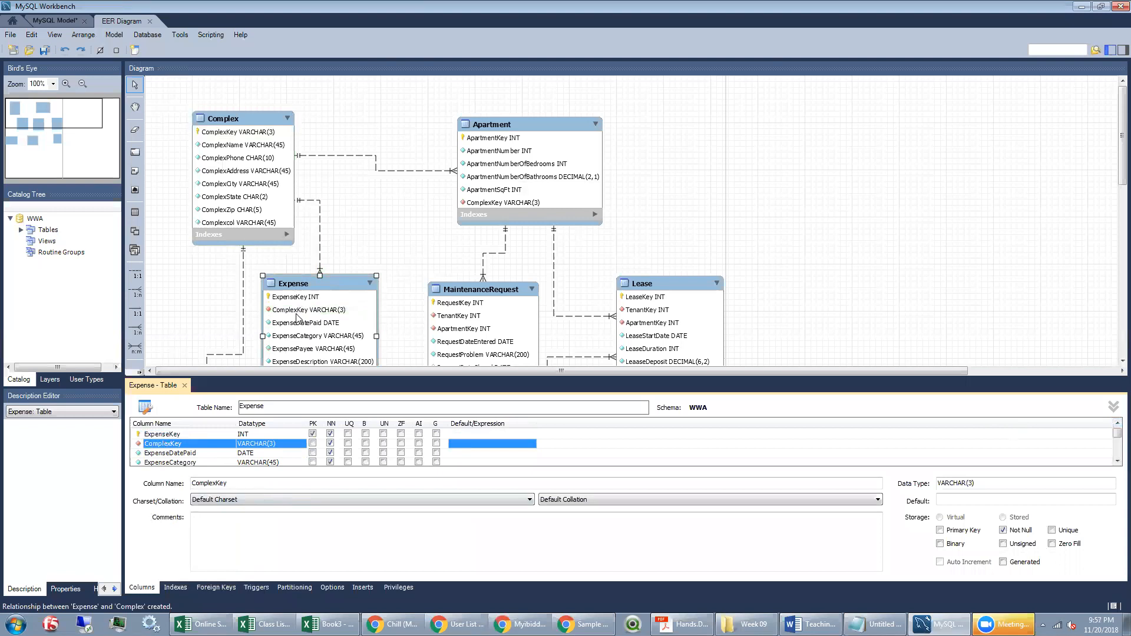
Check the complex column of the sample expenses and remove the Not Null constraint from ComplexKey in the Expense table
{"action": "left_click", "coordinate": [583, 625]}
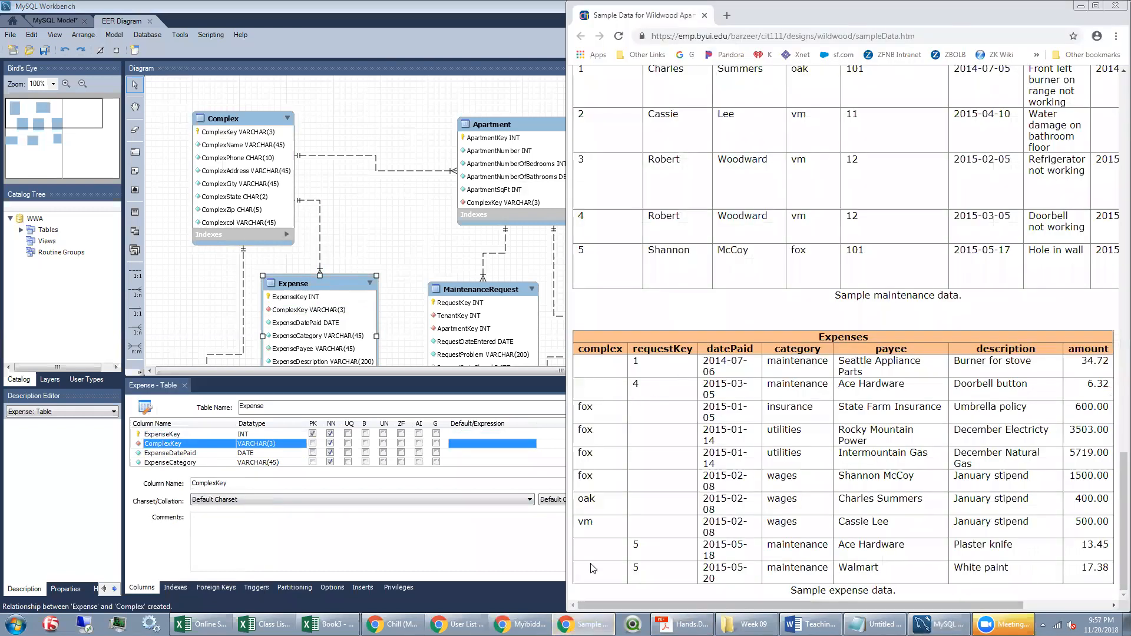
{"action": "left_click", "coordinate": [275, 313]}
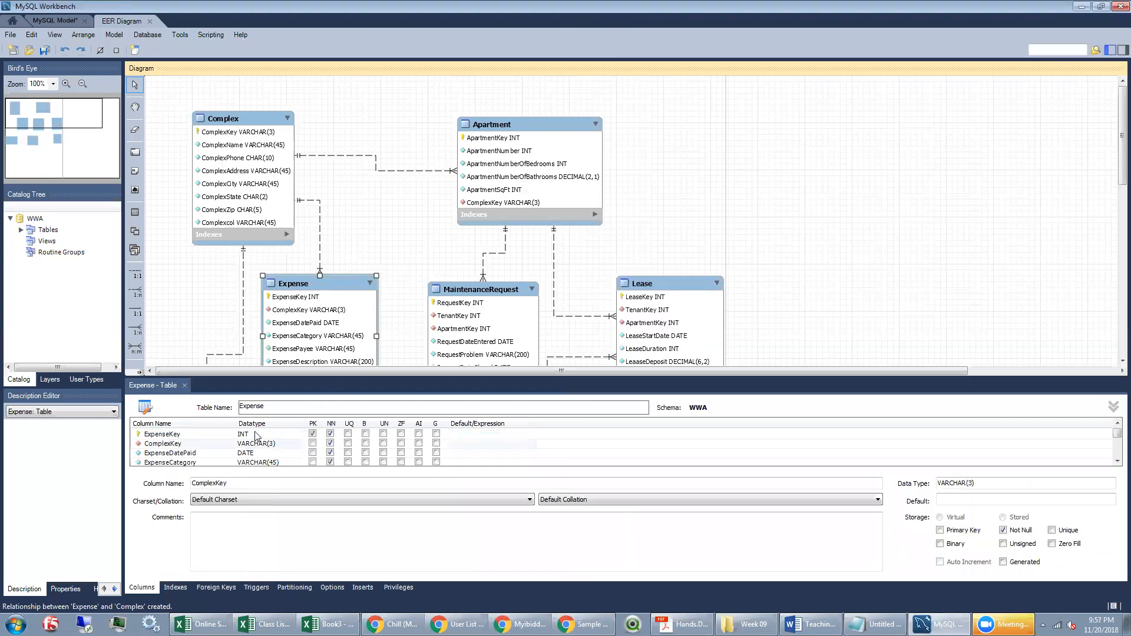
{"action": "double_click", "coordinate": [171, 444]}
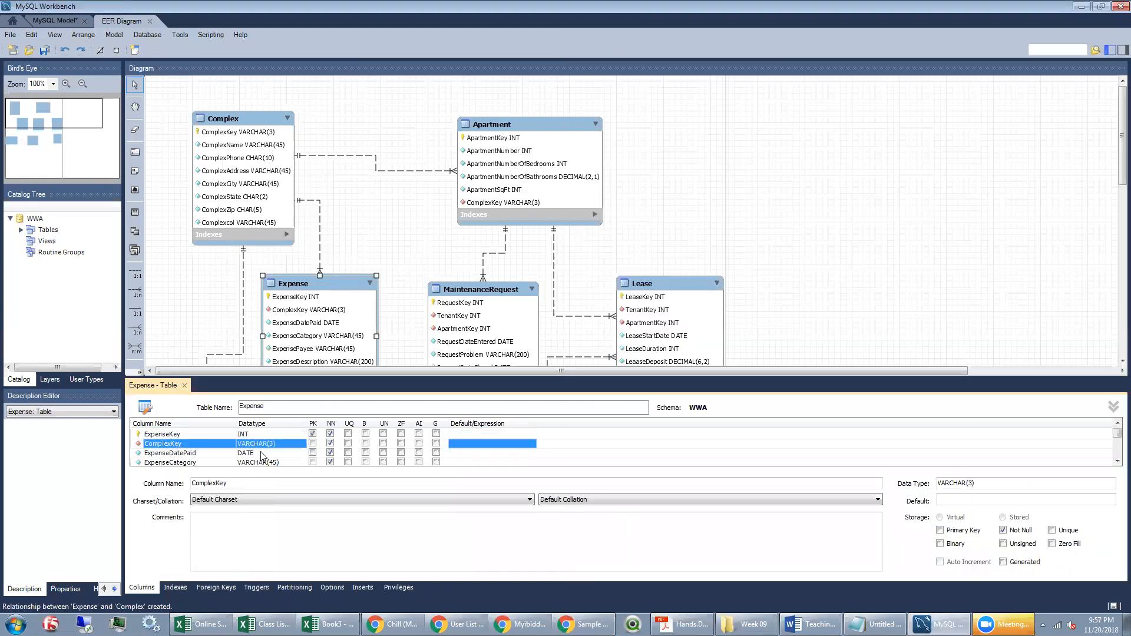
{"action": "left_click", "coordinate": [330, 445]}
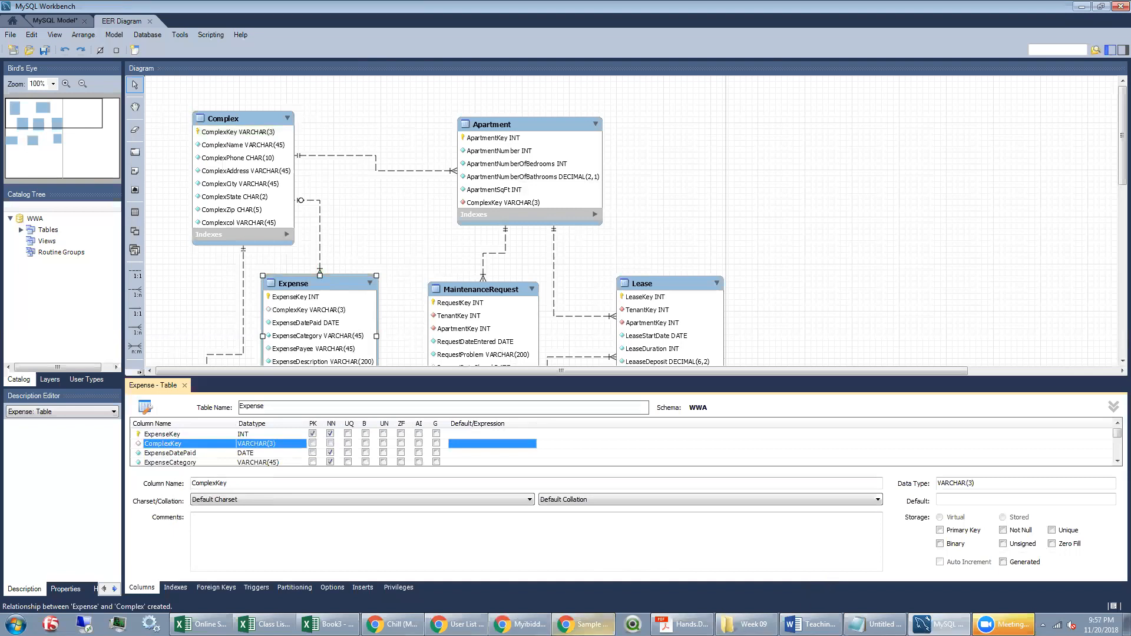
Check the sample expenses with requestKey 5 and add a one-to-many non-identifying relationship from MaintenanceRequest to Expense
{"action": "left_click", "coordinate": [583, 624]}
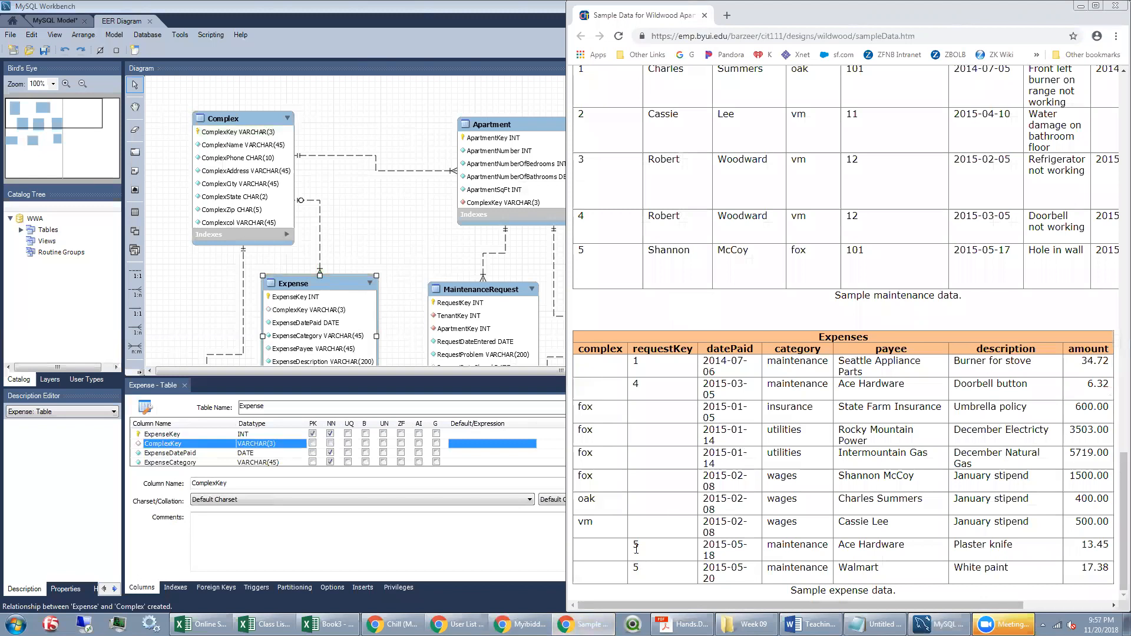
{"action": "mouse_move", "coordinate": [637, 545]}
{"action": "left_mouse_down"}
{"action": "mouse_move", "coordinate": [699, 575]}
{"action": "mouse_move", "coordinate": [1105, 588]}
{"action": "left_mouse_up"}
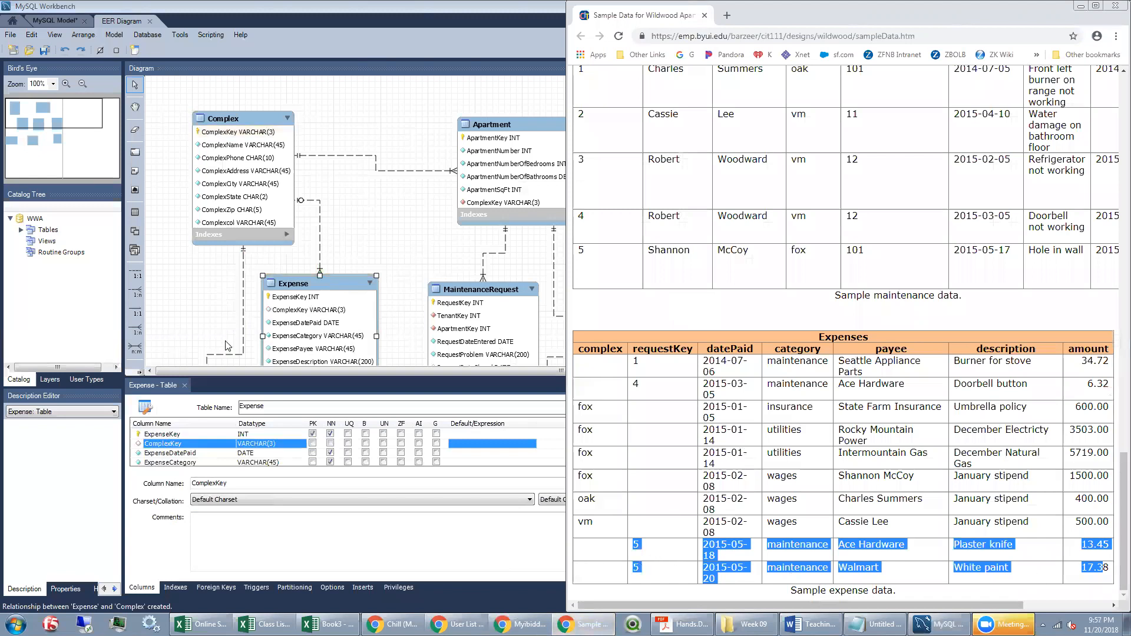
{"action": "left_click", "coordinate": [138, 297]}
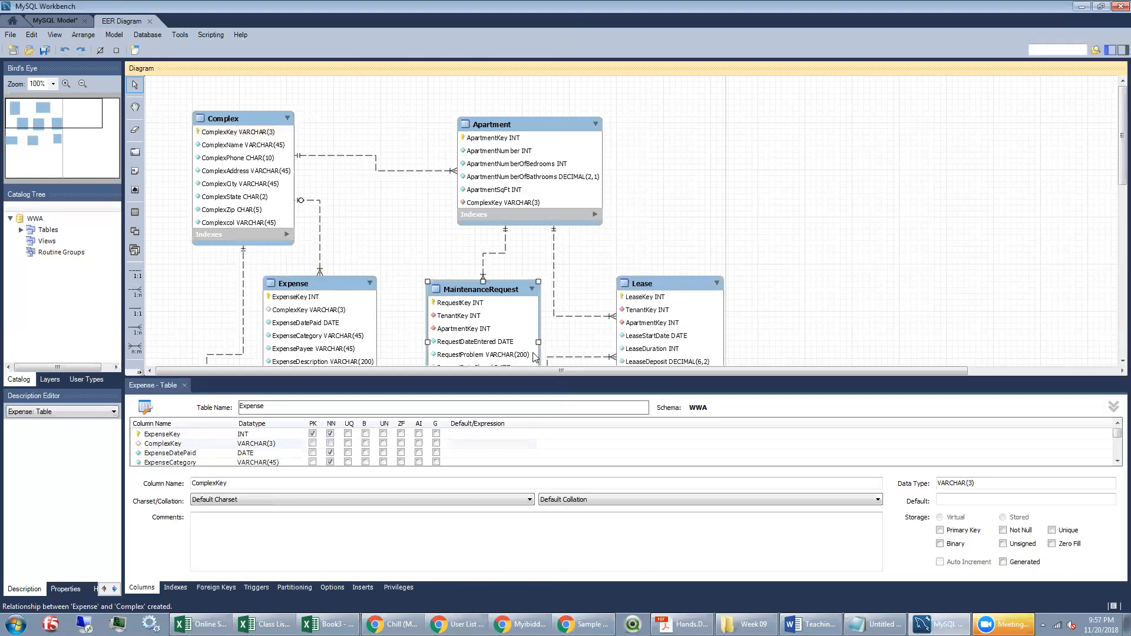
{"action": "left_click", "coordinate": [136, 291]}
{"action": "left_click", "coordinate": [331, 319]}
{"action": "left_click", "coordinate": [510, 322]}
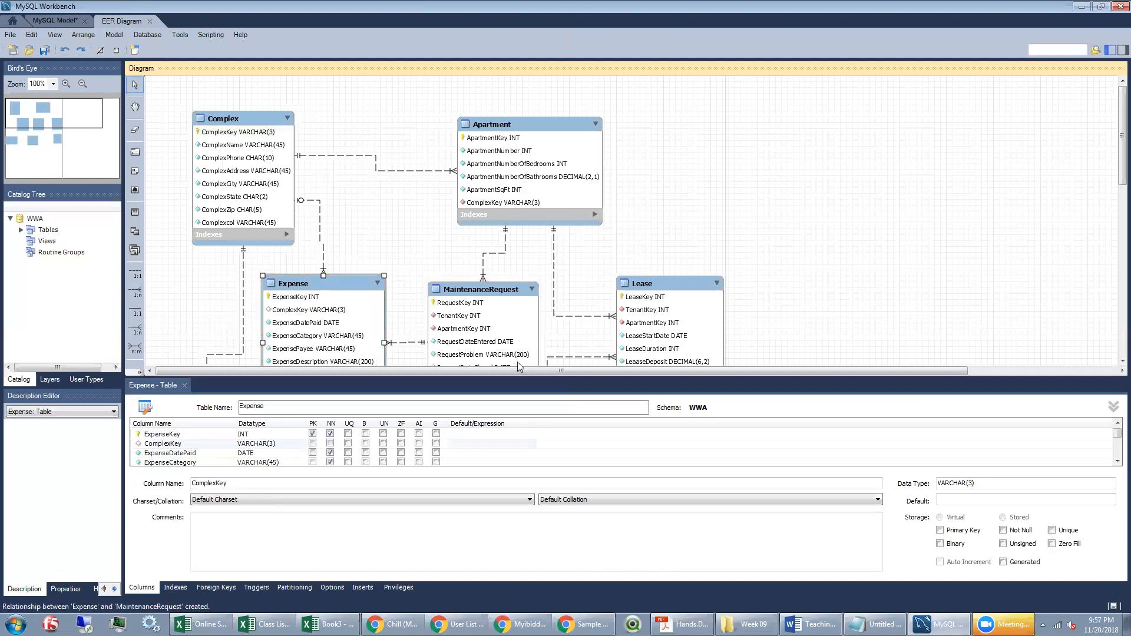
Rename the MaintenanceRequest_RequestKey column of the Expense table to RequestKey
{"action": "left_click", "coordinate": [393, 346]}
{"action": "left_click", "coordinate": [608, 277]}
{"action": "scroll", "coordinate": [808, 252], "scroll_direction": "down", "scroll_amount": 5}
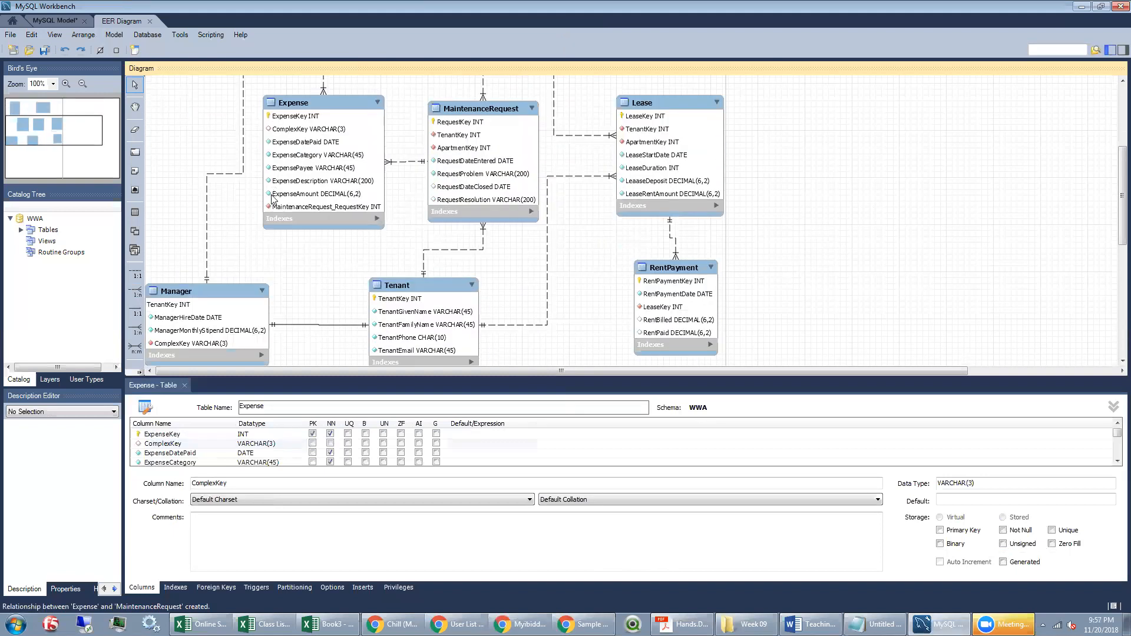
{"action": "left_click", "coordinate": [317, 210]}
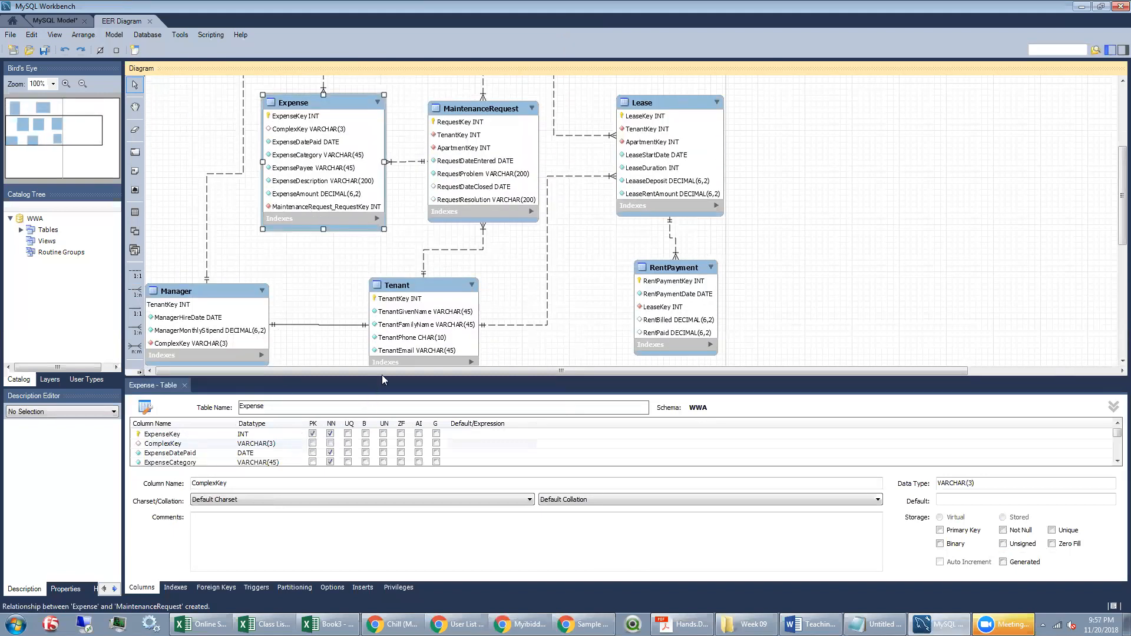
{"action": "left_click_drag", "start_coordinate": [383, 380], "coordinate": [380, 321]}
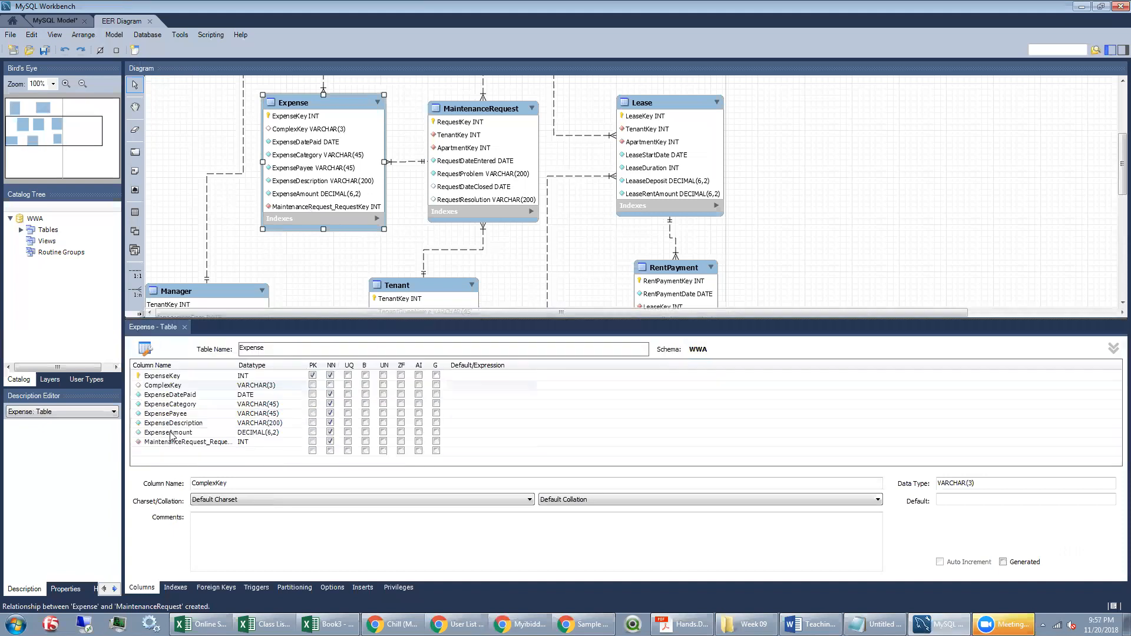
{"action": "double_click", "coordinate": [175, 444]}
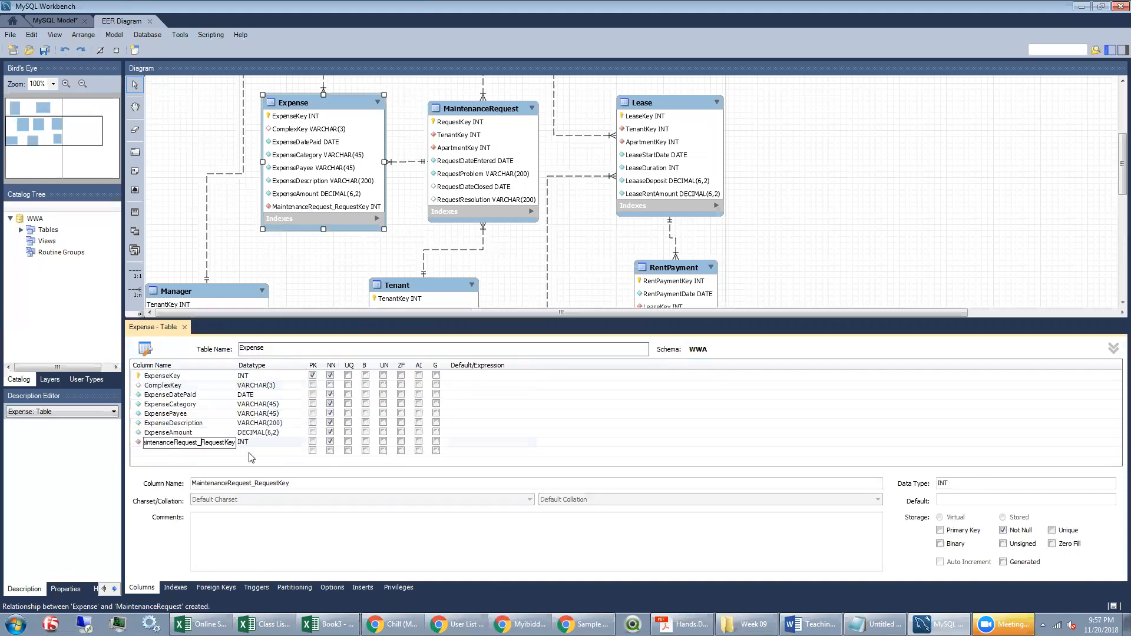
{"action": "key", "text": "Home"}
{"action": "key", "text": "Delete"}
{"action": "key", "text": "Delete"}
{"action": "key", "text": "Delete"}
{"action": "key", "text": "Delete"}
{"action": "key", "text": "Delete"}
{"action": "key", "text": "Delete"}
{"action": "key", "text": "Delete"}
{"action": "key", "text": "Delete"}
{"action": "key", "text": "Delete"}
{"action": "key", "text": "Delete"}
{"action": "key", "text": "Delete"}
{"action": "key", "text": "Delete"}
{"action": "key", "text": "Delete"}
{"action": "key", "text": "Delete"}
{"action": "key", "text": "Delete"}
{"action": "key", "text": "Delete"}
{"action": "key", "text": "Delete"}
{"action": "key", "text": "Delete"}
{"action": "key", "text": "Delete"}
{"action": "left_click", "coordinate": [243, 443]}
Reorder the Expense columns so that RequestKey comes directly after ComplexKey
{"action": "right_click", "coordinate": [153, 443]}
{"action": "left_click", "coordinate": [172, 448]}
{"action": "right_click", "coordinate": [172, 433]}
{"action": "left_click", "coordinate": [183, 438]}
{"action": "right_click", "coordinate": [177, 423]}
{"action": "left_click", "coordinate": [194, 429]}
{"action": "right_click", "coordinate": [169, 415]}
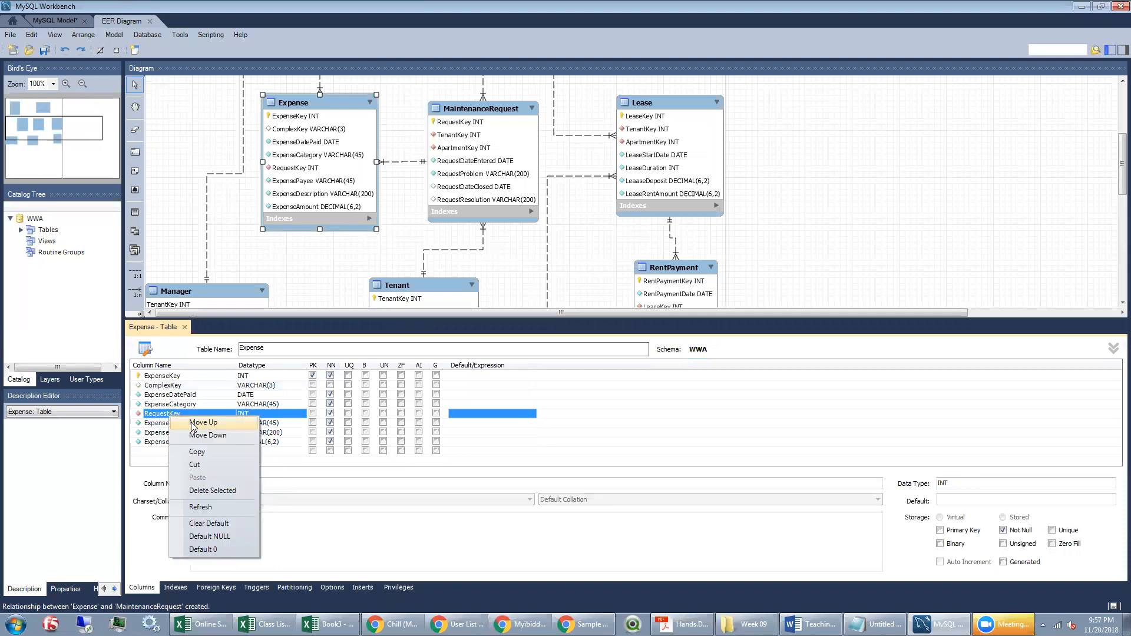
{"action": "left_click", "coordinate": [179, 421]}
{"action": "right_click", "coordinate": [167, 407]}
{"action": "left_click", "coordinate": [178, 411]}
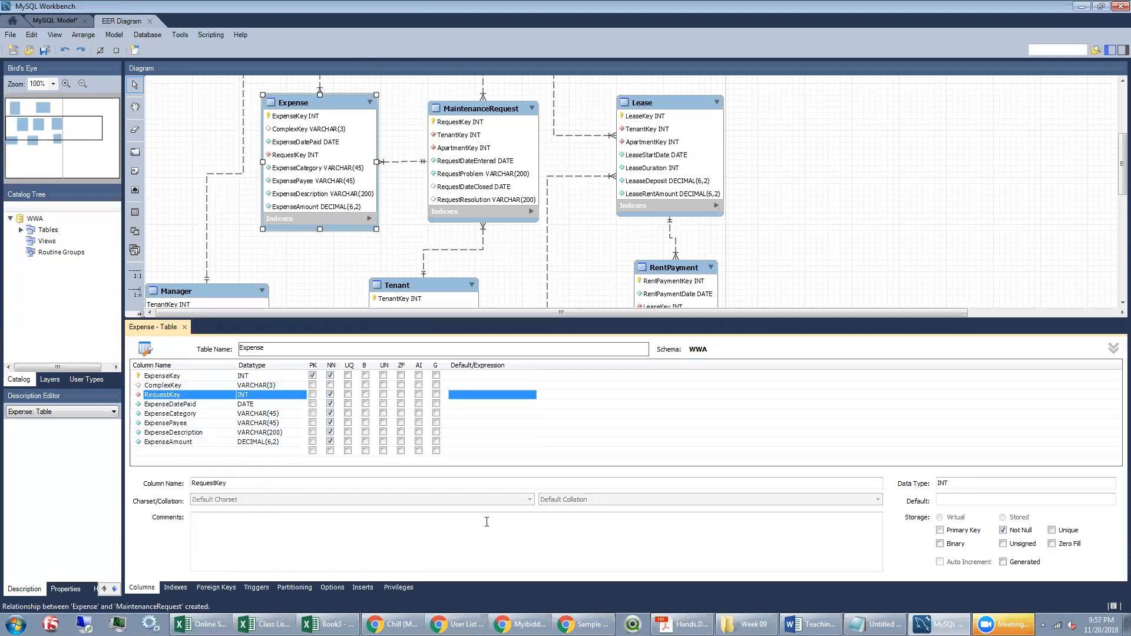
Check the blank requestKey entries in the sample expenses and remove the Not Null constraint from RequestKey in the Expense table
{"action": "left_click", "coordinate": [589, 624]}
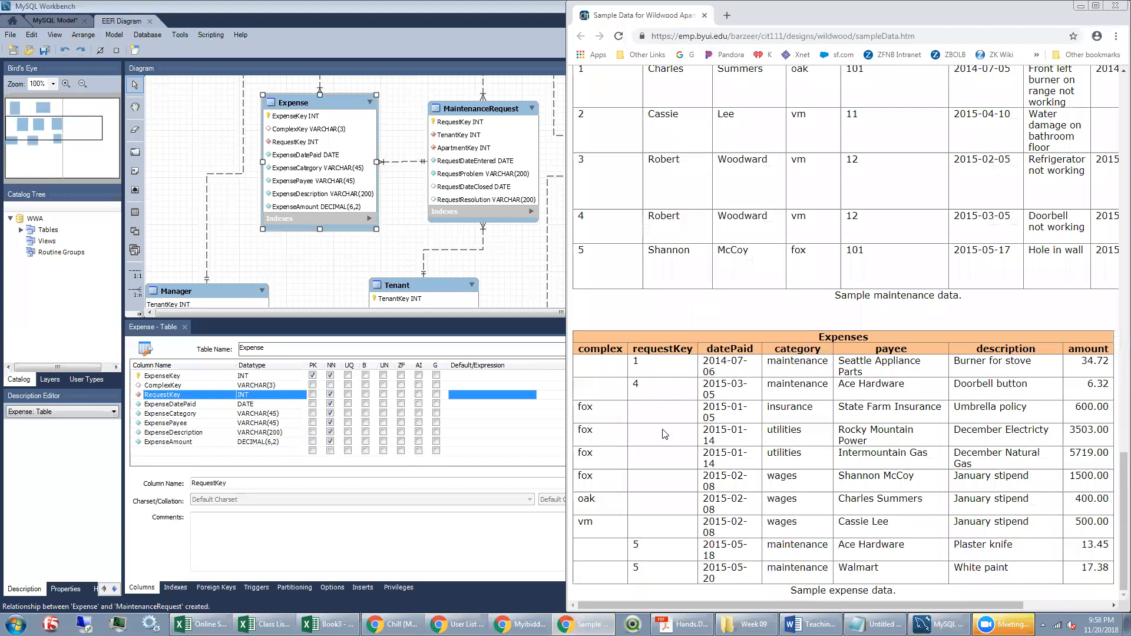
{"action": "left_click_drag", "start_coordinate": [641, 425], "coordinate": [649, 519]}
{"action": "left_click", "coordinate": [657, 498]}
{"action": "left_click", "coordinate": [331, 395]}
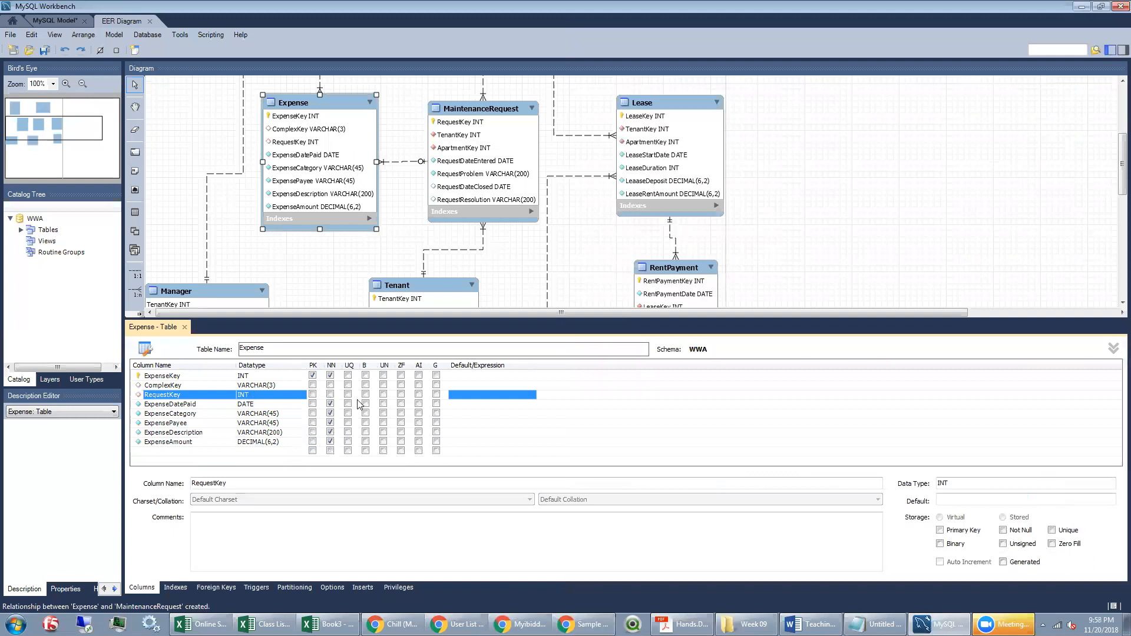
Close the Expense table editor to give the diagram the full workspace
{"action": "left_click", "coordinate": [407, 257]}
{"action": "scroll", "coordinate": [415, 257], "scroll_direction": "up", "scroll_amount": 5}
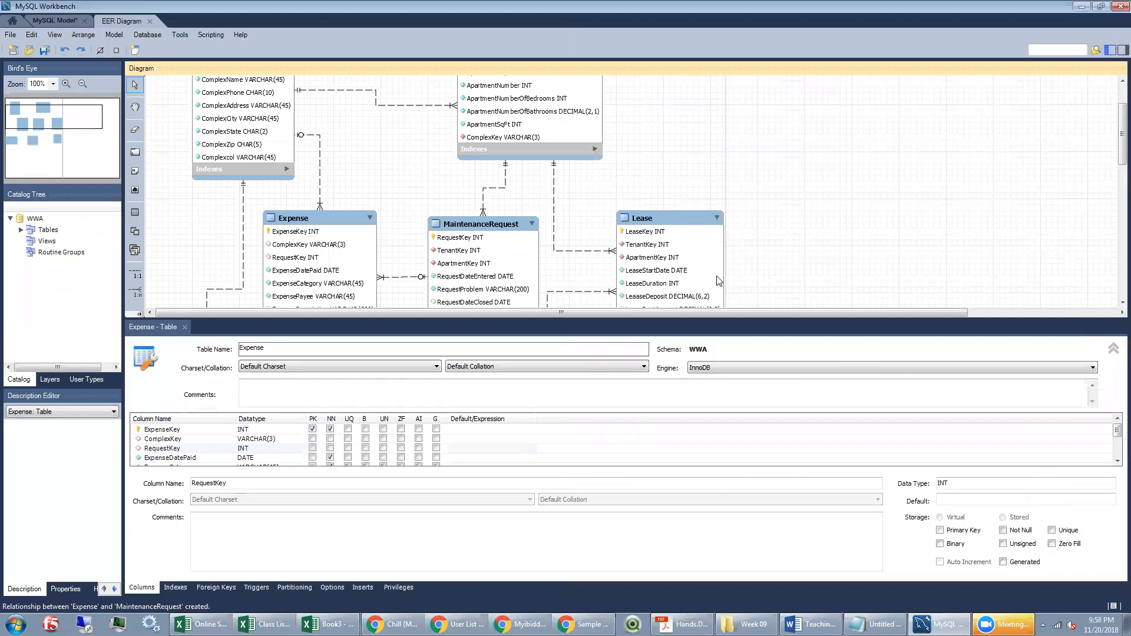
{"action": "left_click", "coordinate": [1113, 352]}
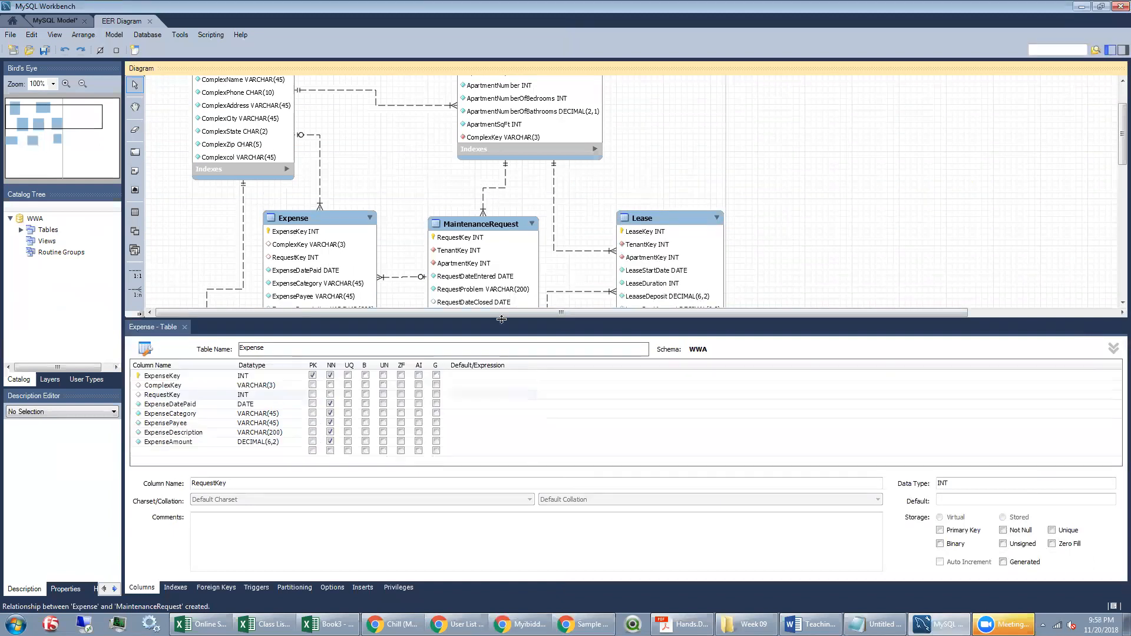
{"action": "left_click", "coordinate": [184, 327]}
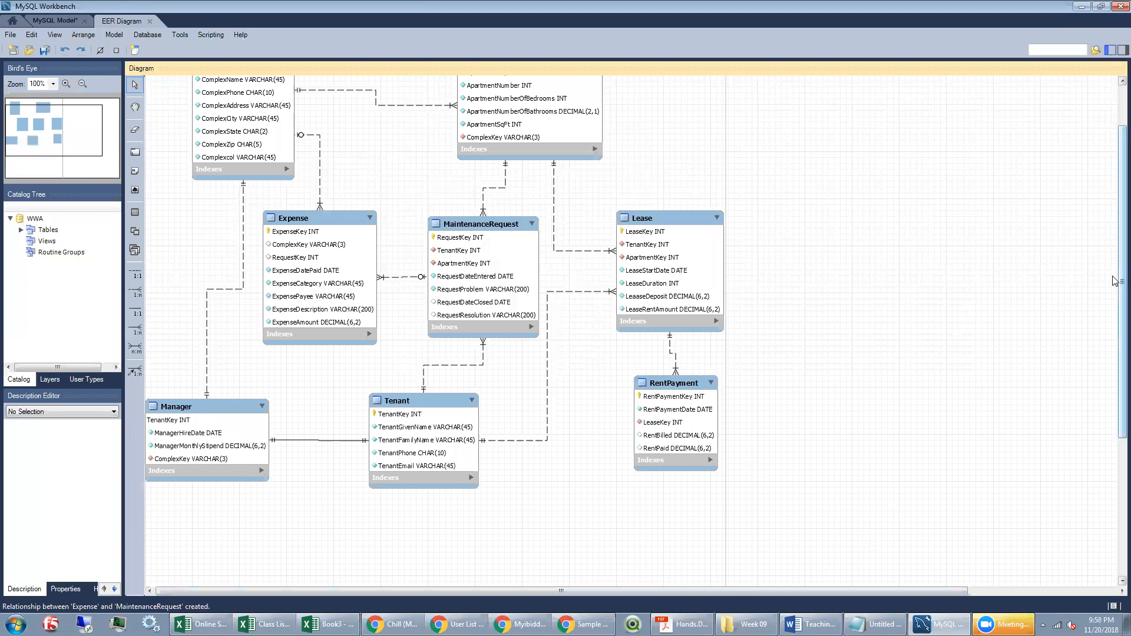
Space out the Manager, Expense, MaintenanceRequest, Apartment, Lease and RentPayment tables, aligning RentPayment directly below Lease
{"action": "left_click_drag", "start_coordinate": [1123, 281], "coordinate": [1122, 241]}
{"action": "left_click_drag", "start_coordinate": [191, 474], "coordinate": [219, 473]}
{"action": "left_click_drag", "start_coordinate": [340, 284], "coordinate": [352, 279]}
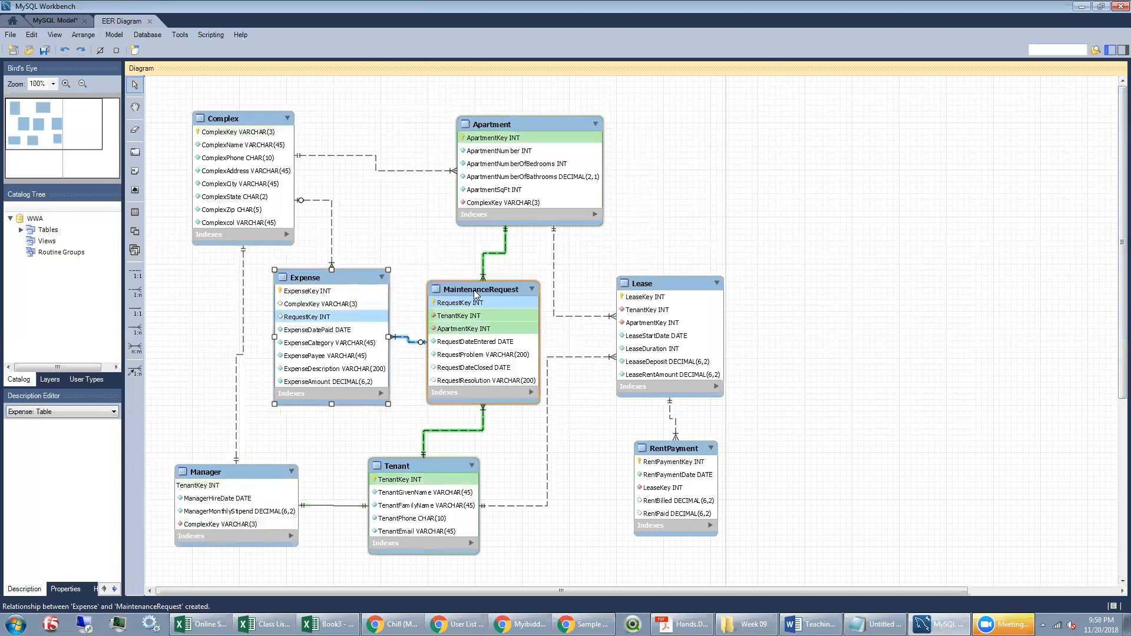
{"action": "left_click_drag", "start_coordinate": [476, 295], "coordinate": [470, 295]}
{"action": "left_click_drag", "start_coordinate": [520, 125], "coordinate": [502, 101]}
{"action": "left_click_drag", "start_coordinate": [670, 290], "coordinate": [709, 266]}
{"action": "mouse_move", "coordinate": [690, 453]}
{"action": "left_mouse_down"}
{"action": "mouse_move", "coordinate": [725, 452]}
{"action": "mouse_move", "coordinate": [703, 449]}
{"action": "left_mouse_up"}
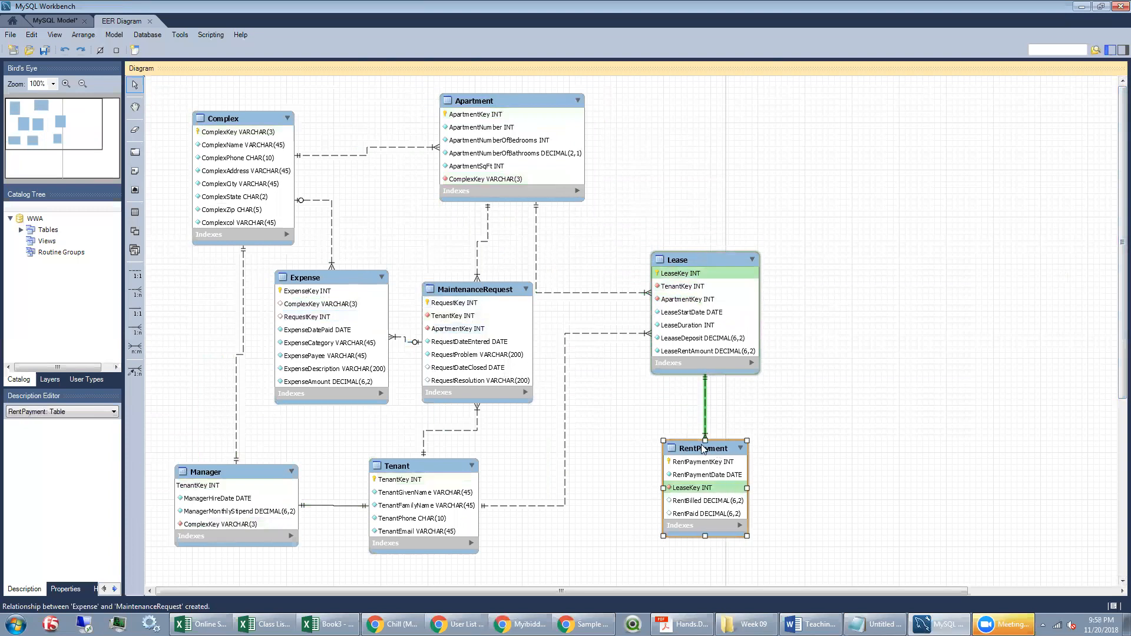
Move Expense slightly down beside MaintenanceRequest and shift Complex up and outward to leave clear room for the relationship lines
{"action": "left_click", "coordinate": [633, 401]}
{"action": "left_click_drag", "start_coordinate": [314, 284], "coordinate": [308, 295]}
{"action": "left_click", "coordinate": [311, 264]}
{"action": "left_click_drag", "start_coordinate": [247, 115], "coordinate": [231, 122]}
{"action": "left_click_drag", "start_coordinate": [229, 115], "coordinate": [235, 109]}
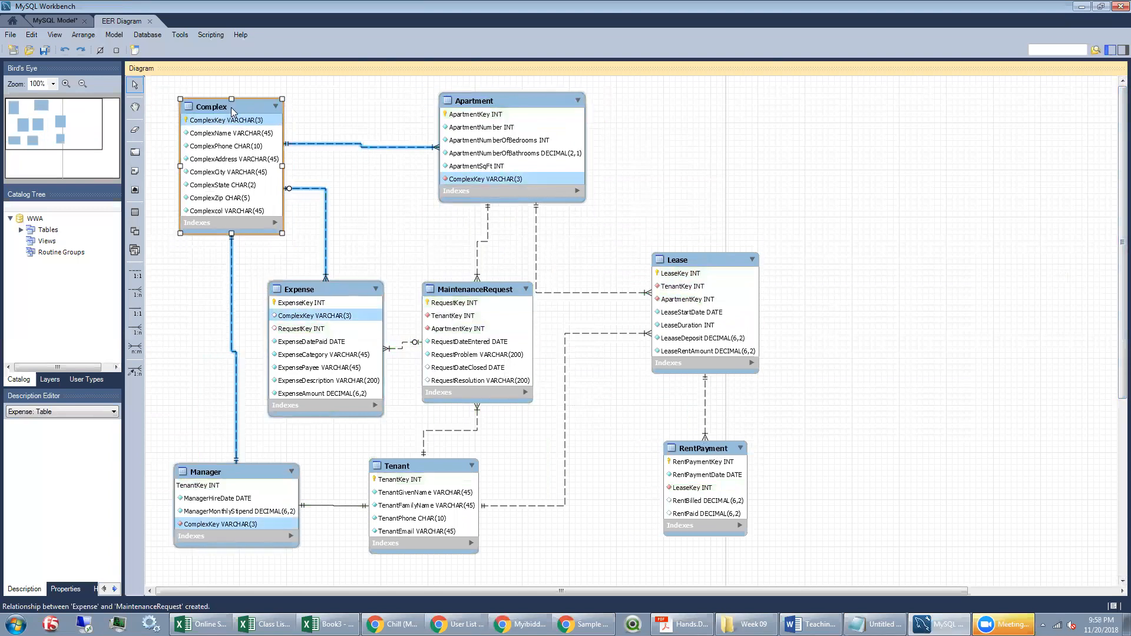
{"action": "left_click", "coordinate": [631, 190]}
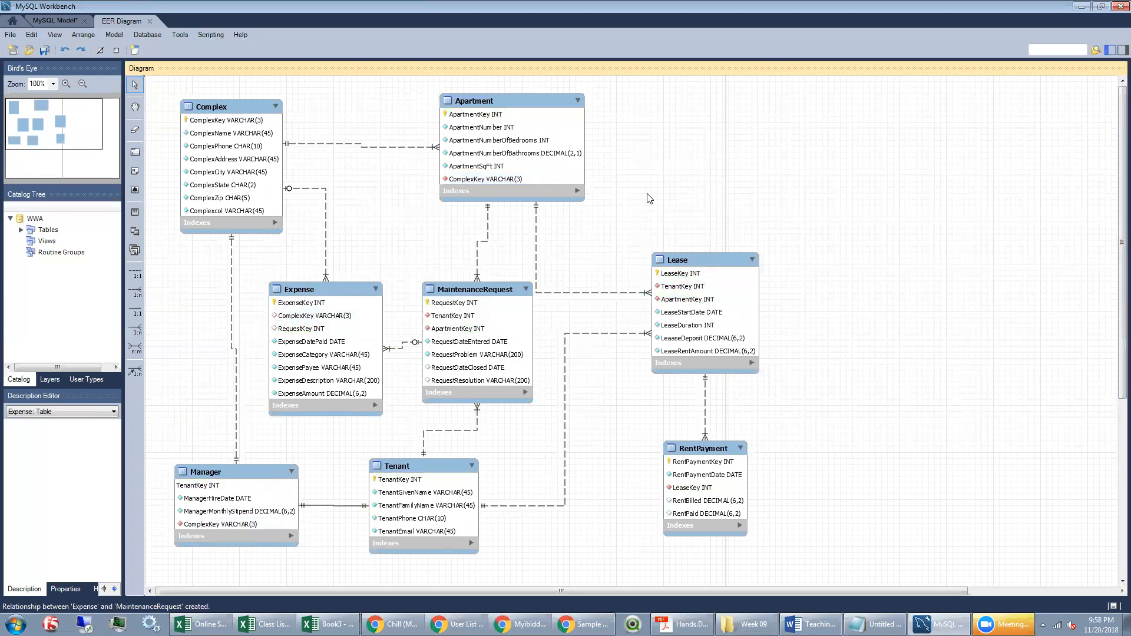
Start forward engineering to Local instance MySQL57 with DROP objects before each CREATE object and Generate DROP SCHEMA enabled
{"action": "left_click", "coordinate": [649, 199]}
{"action": "left_click", "coordinate": [147, 35]}
{"action": "left_click", "coordinate": [171, 94]}
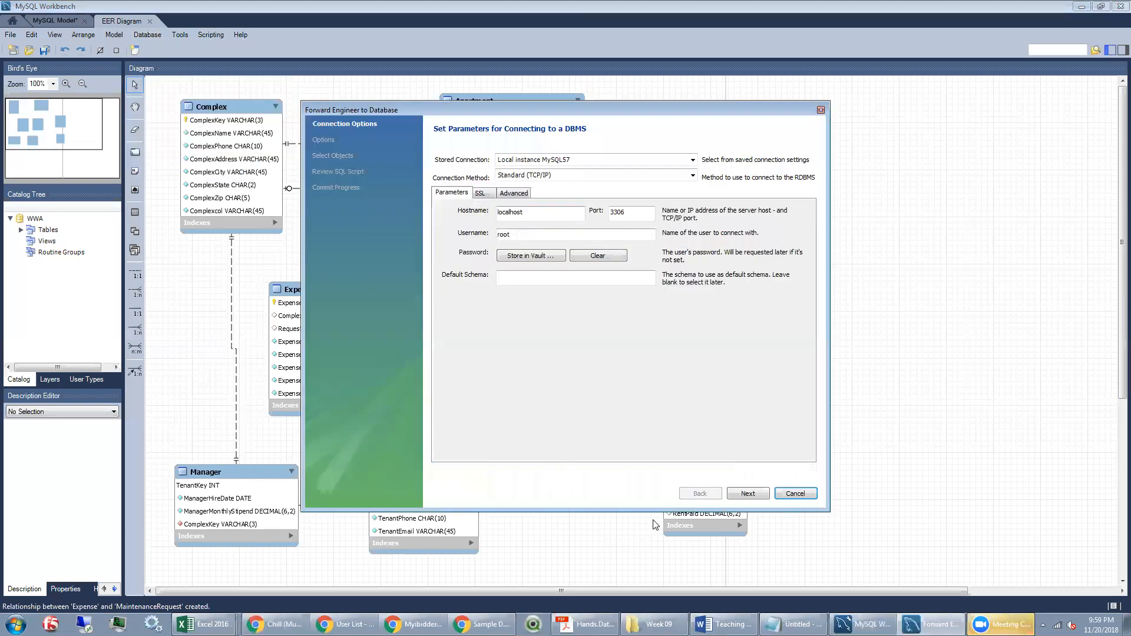
{"action": "left_click", "coordinate": [759, 495]}
{"action": "left_click", "coordinate": [452, 336]}
{"action": "left_click", "coordinate": [447, 351]}
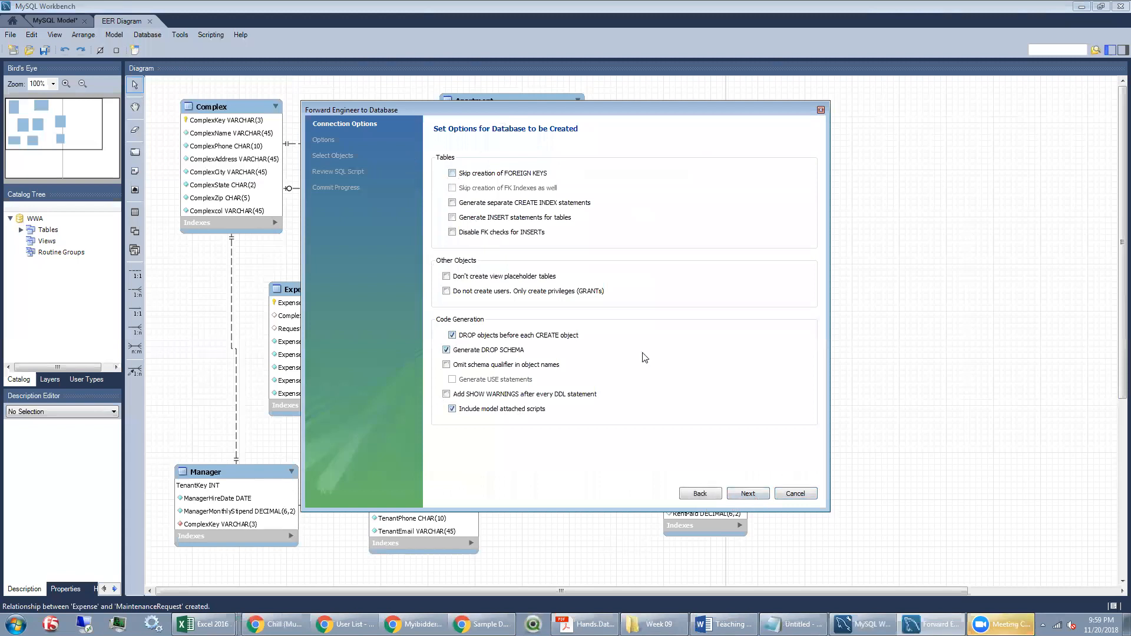
{"action": "left_click", "coordinate": [745, 495]}
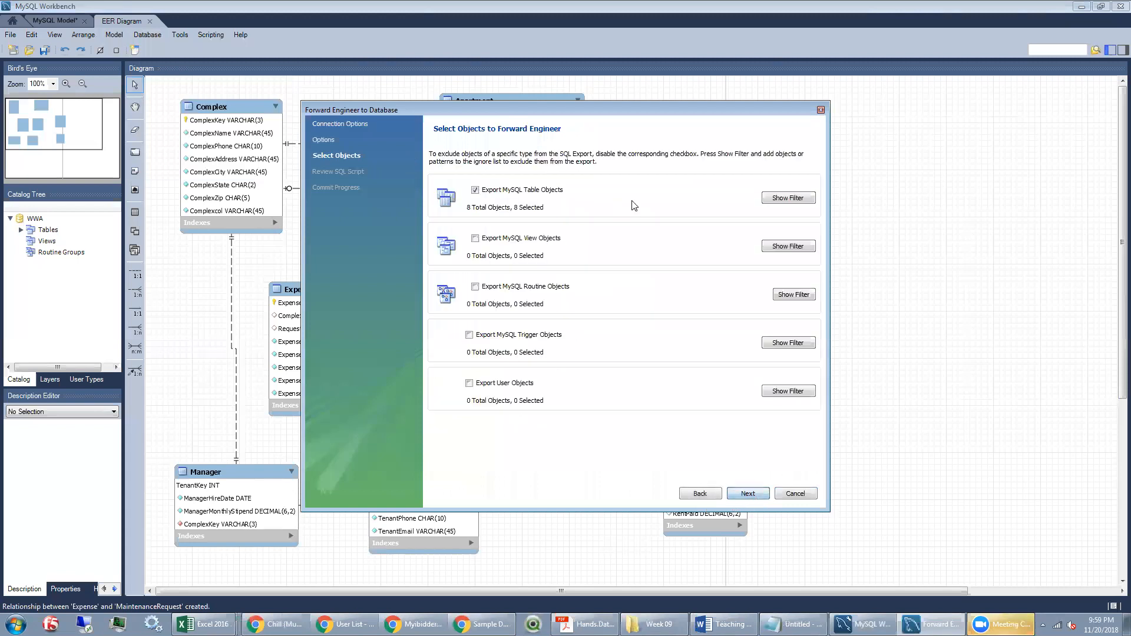
Generate the SQL script for the table objects, review the VISIBLE keyword in the Apartment index and copy the script to the clipboard
{"action": "left_click", "coordinate": [756, 493]}
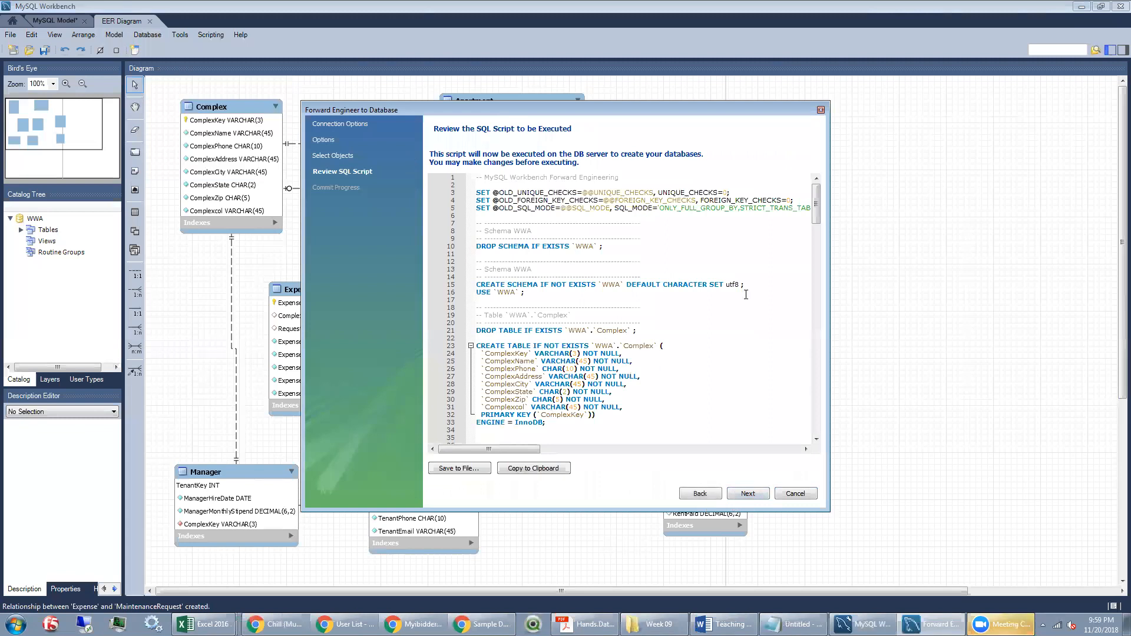
{"action": "left_click_drag", "start_coordinate": [817, 212], "coordinate": [817, 243]}
{"action": "double_click", "coordinate": [700, 308]}
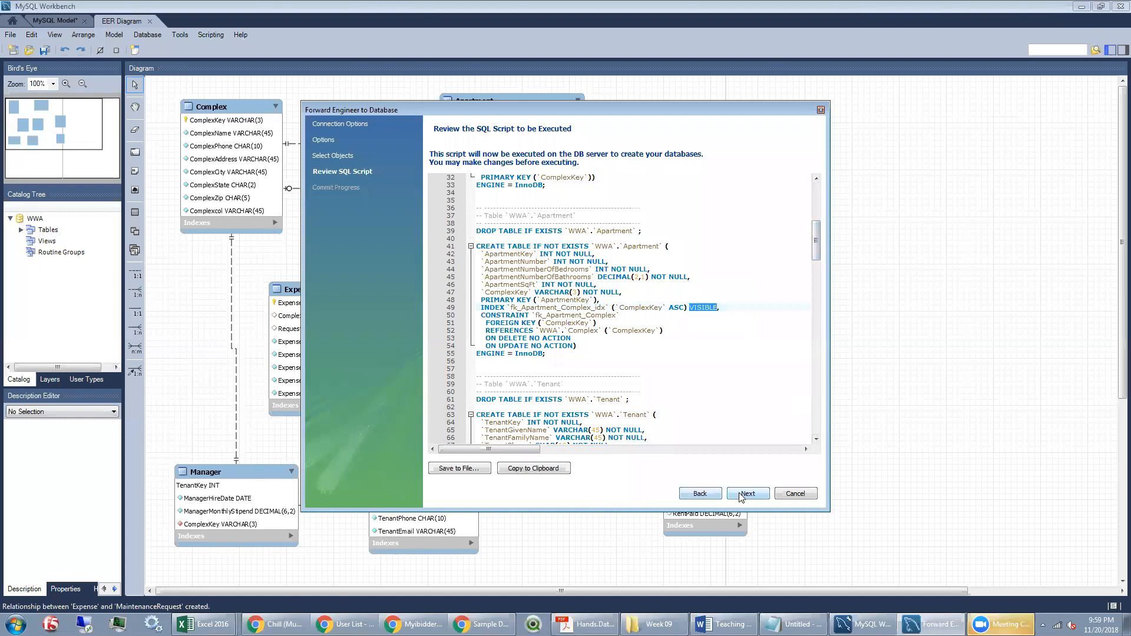
{"action": "left_click", "coordinate": [532, 468]}
Try to execute the forward engineering script and review its message log, closing the wizard when done
{"action": "left_click", "coordinate": [755, 498]}
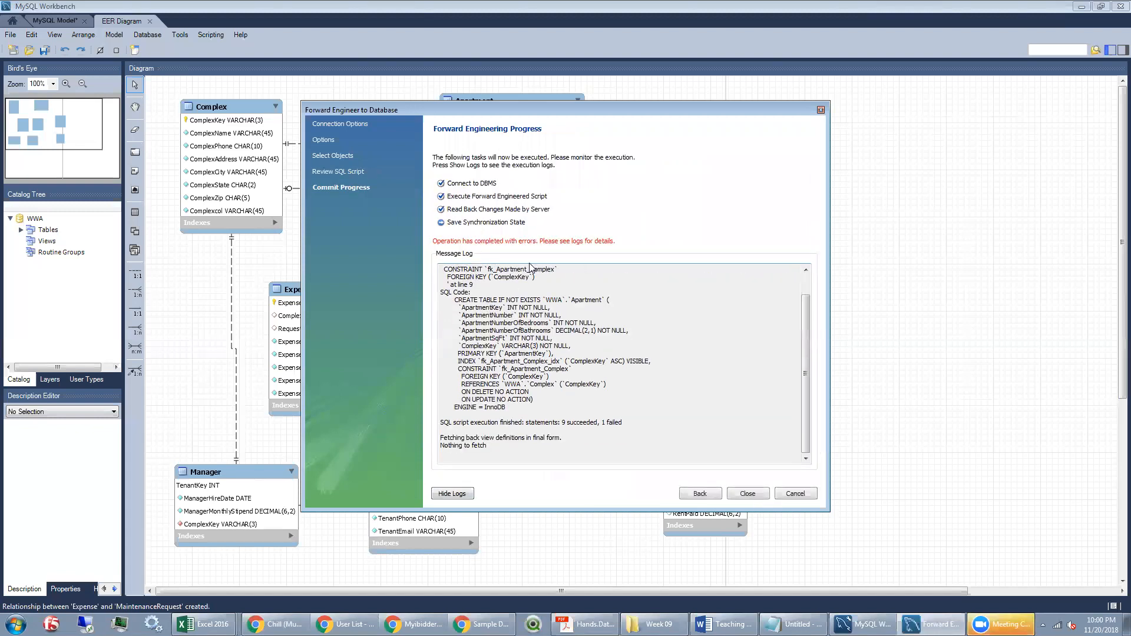
{"action": "scroll", "coordinate": [805, 346], "scroll_direction": "up", "scroll_amount": 1}
{"action": "scroll", "coordinate": [805, 347], "scroll_direction": "up", "scroll_amount": 1}
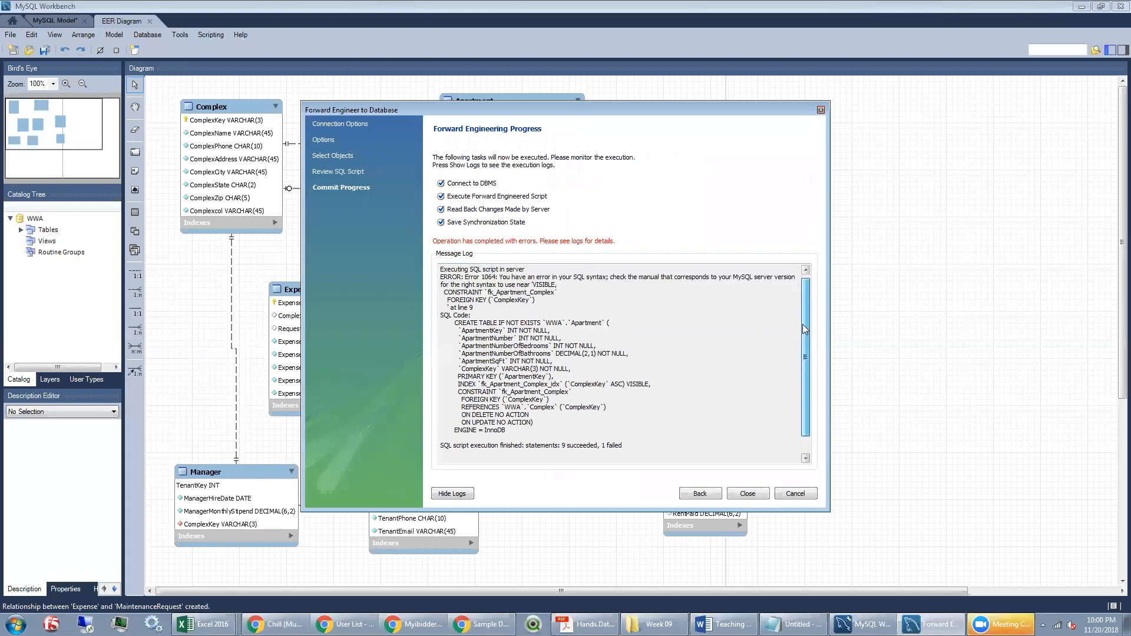
{"action": "left_click_drag", "start_coordinate": [450, 284], "coordinate": [571, 283]}
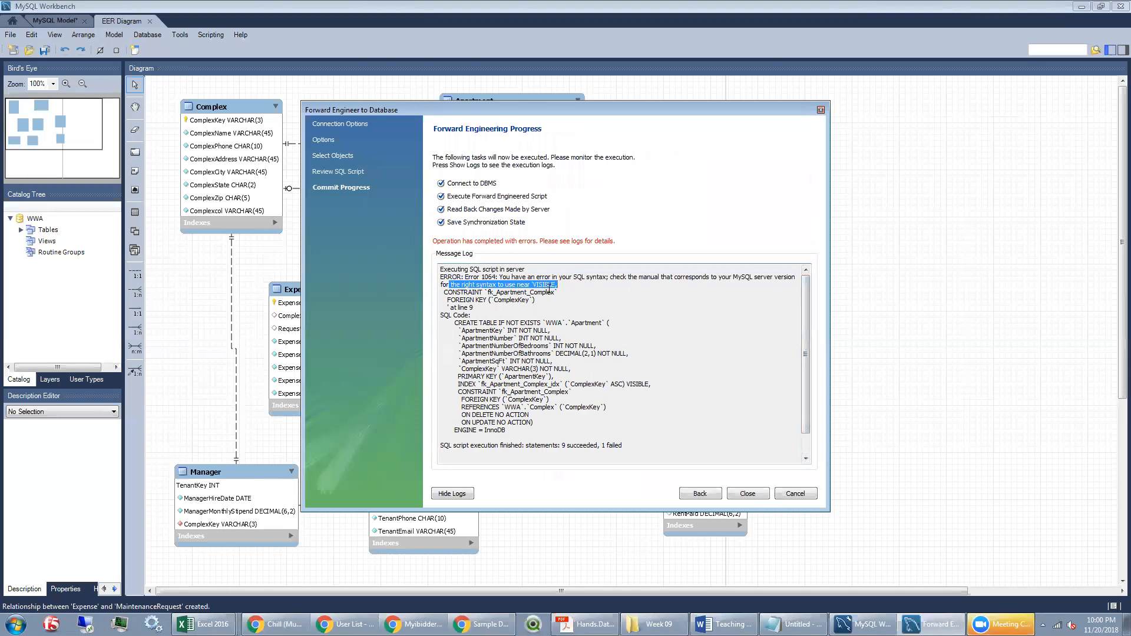
{"action": "left_click", "coordinate": [742, 495]}
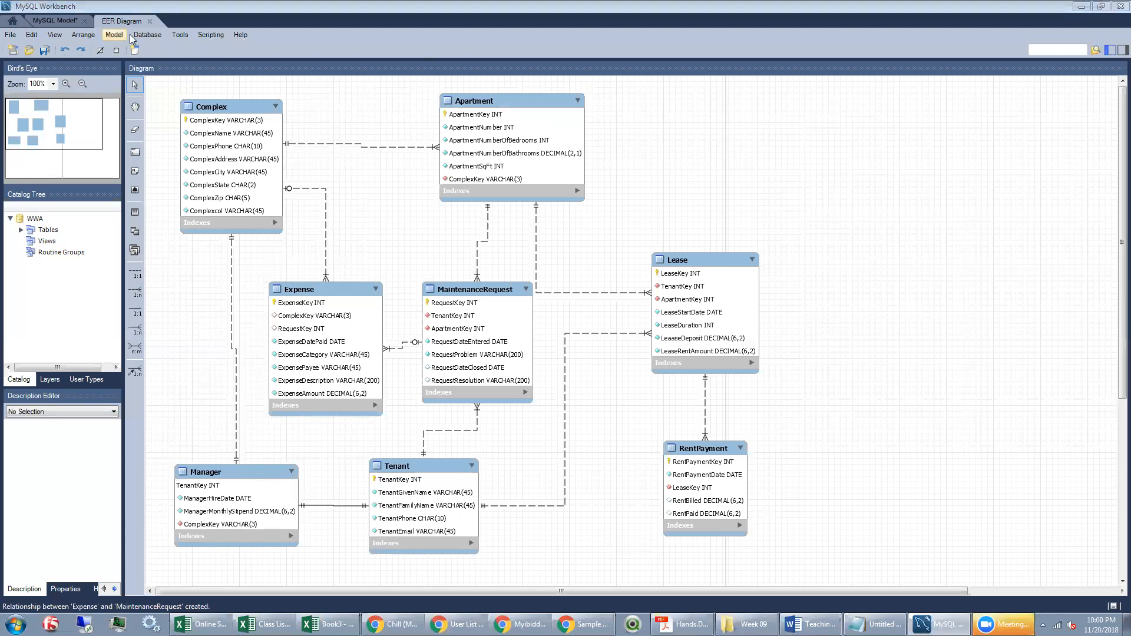
Open the Local instance MySQL57 connection and paste the copied script into the empty query
{"action": "left_click", "coordinate": [11, 20]}
{"action": "left_click", "coordinate": [32, 66]}
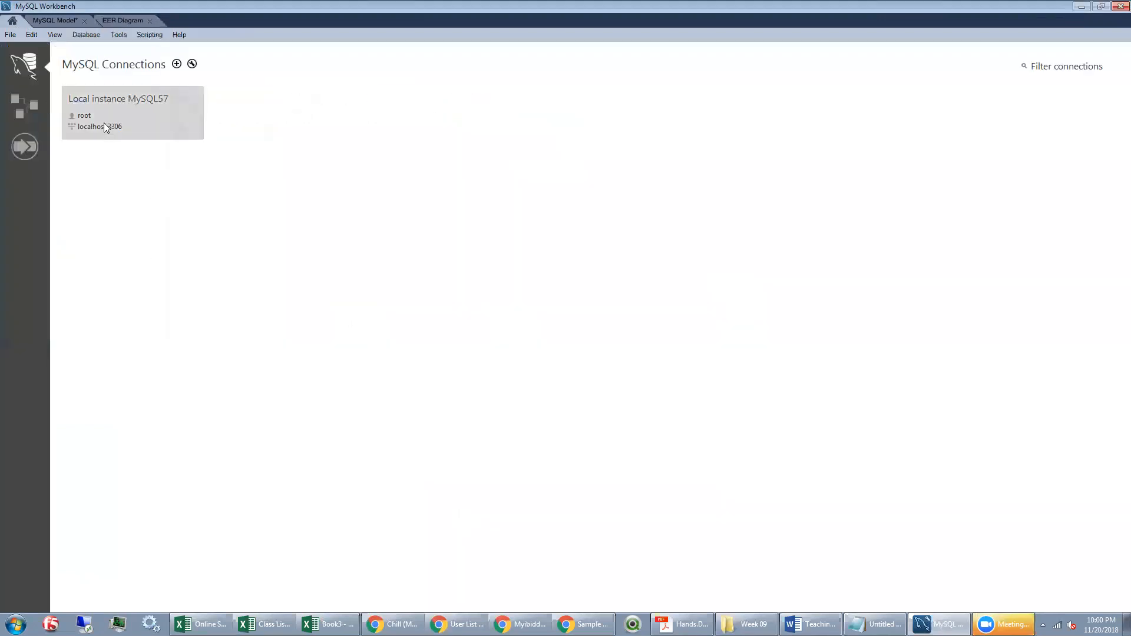
{"action": "left_click", "coordinate": [129, 117]}
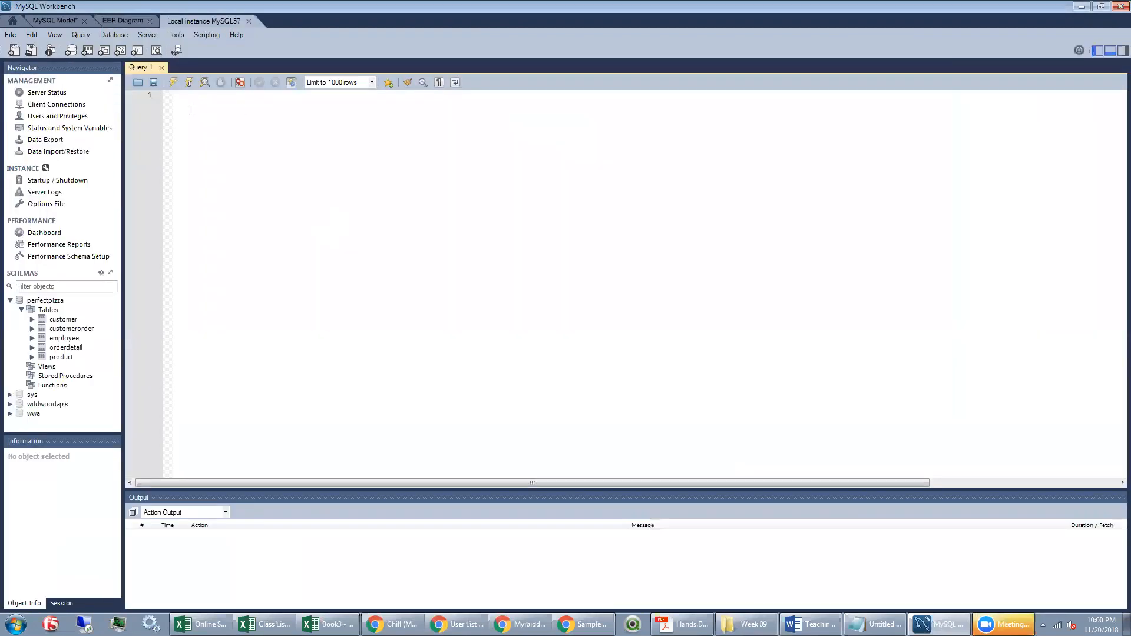
{"action": "left_click", "coordinate": [198, 106]}
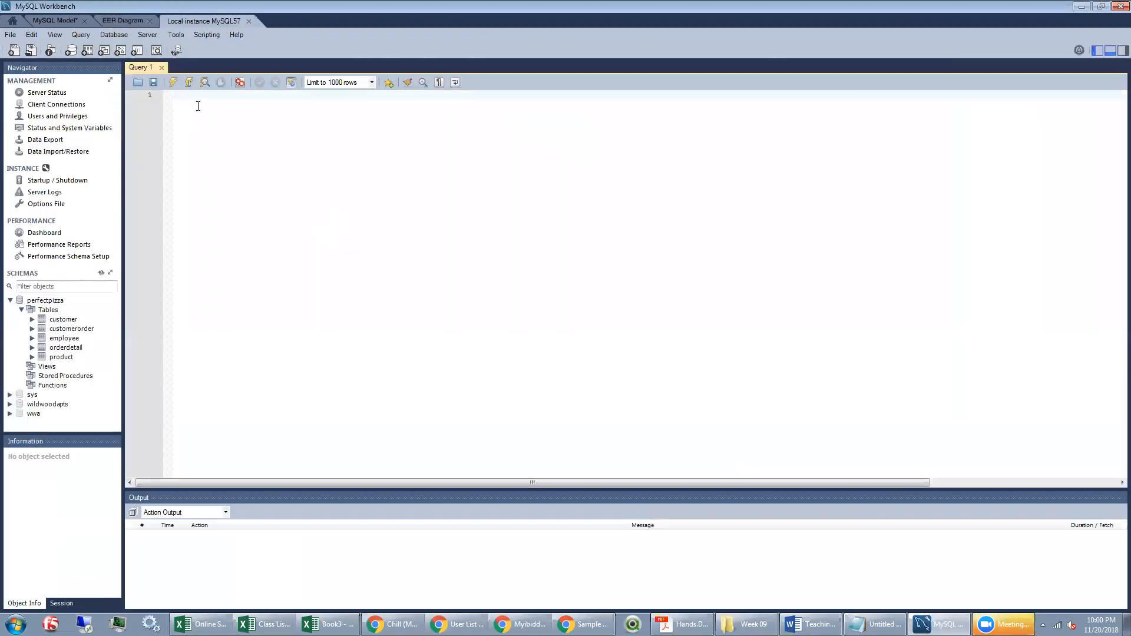
{"action": "key", "text": "ctrl+v"}
Replace every occurrence of VISIBLE in the script with nothing and execute the whole script
{"action": "scroll", "coordinate": [382, 197], "scroll_direction": "up", "scroll_amount": 20}
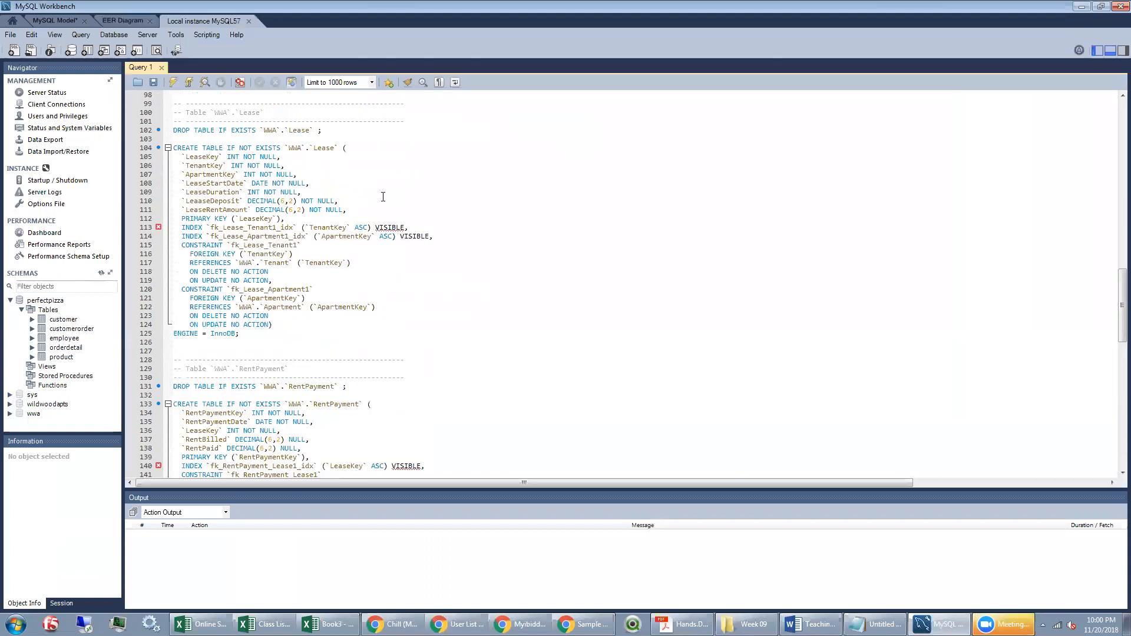
{"action": "key", "text": "ctrl+h"}
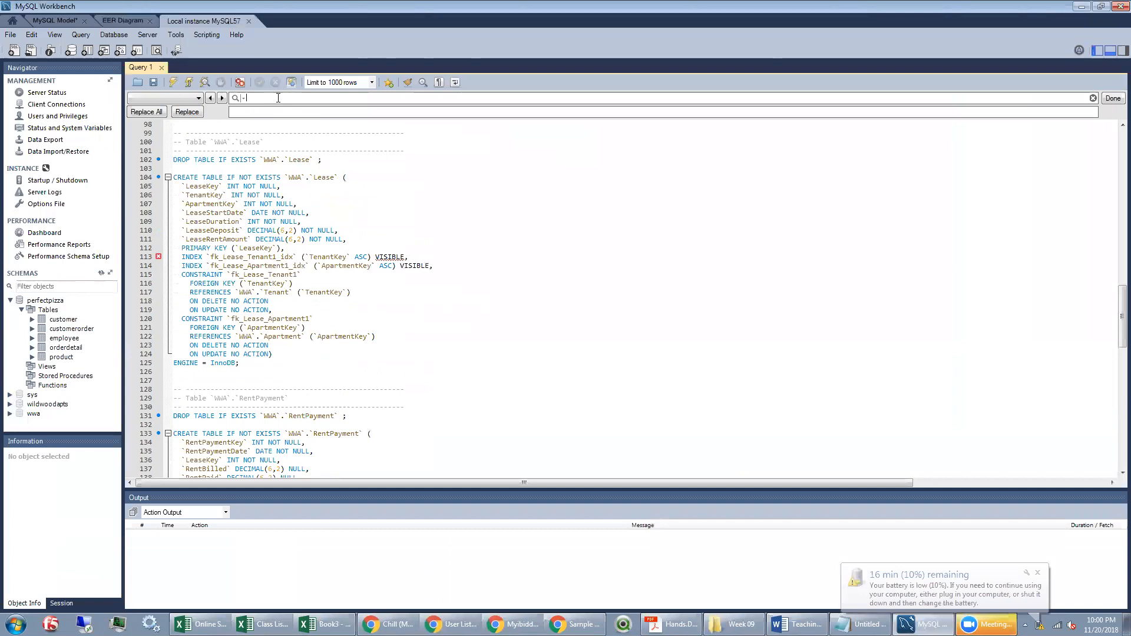
{"action": "type", "text": "VISIBLE"}
{"action": "left_click", "coordinate": [260, 110]}
{"action": "left_click", "coordinate": [146, 112]}
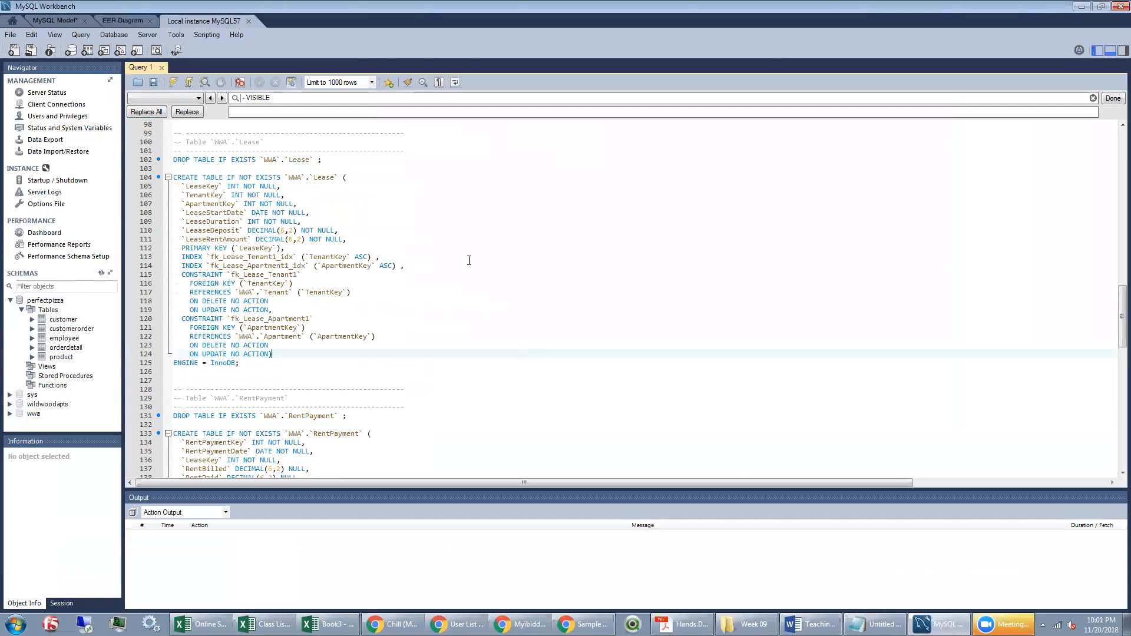
{"action": "key", "text": "ctrl+shift+Return"}
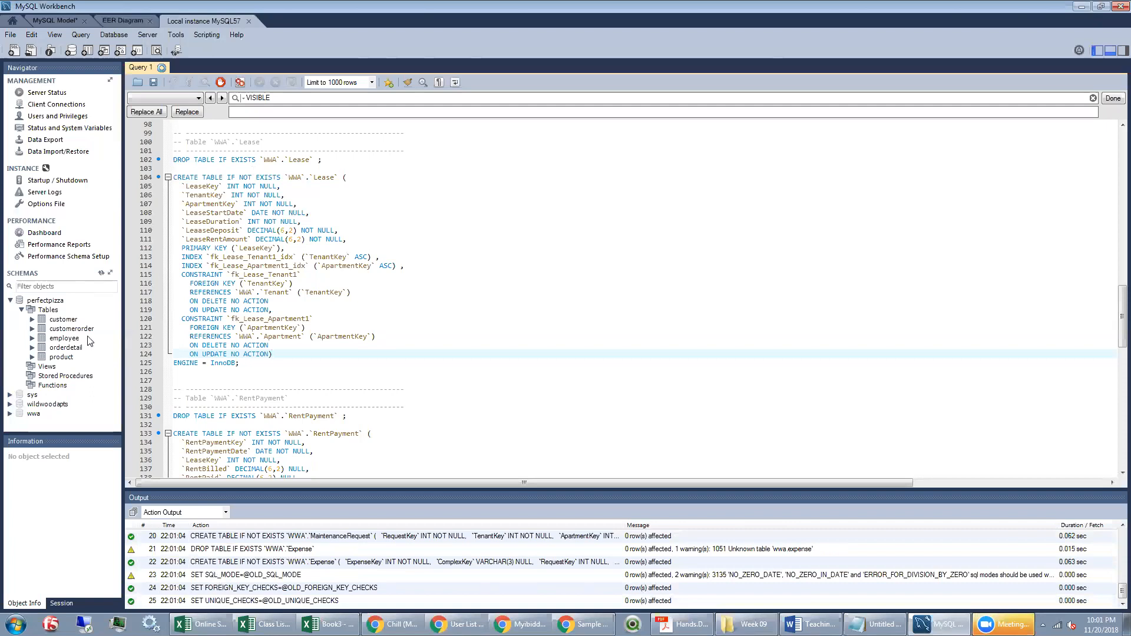
Refresh the schema list and expand the tables of the wwa schema
{"action": "left_click", "coordinate": [21, 310]}
{"action": "right_click", "coordinate": [38, 302]}
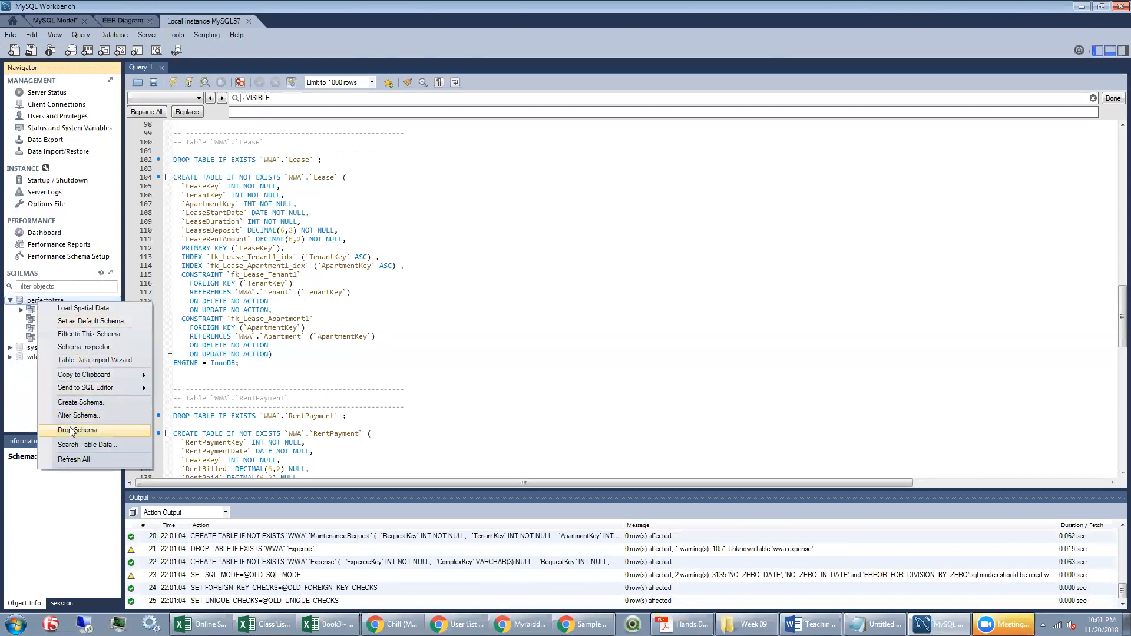
{"action": "left_click", "coordinate": [74, 459]}
{"action": "left_click", "coordinate": [40, 367]}
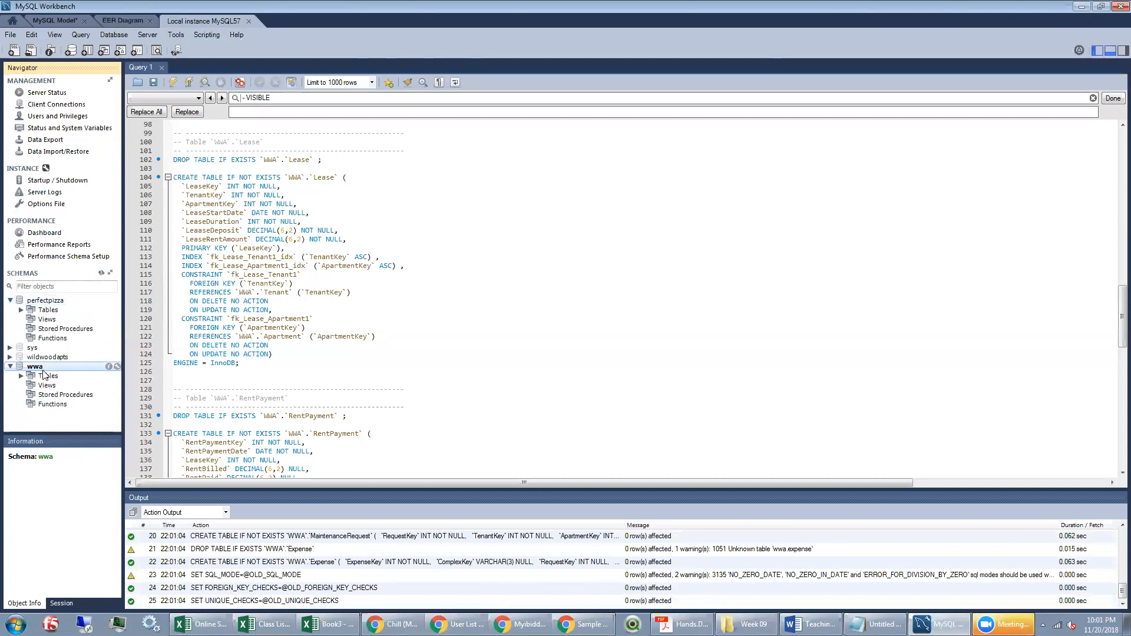
{"action": "left_click", "coordinate": [21, 376]}
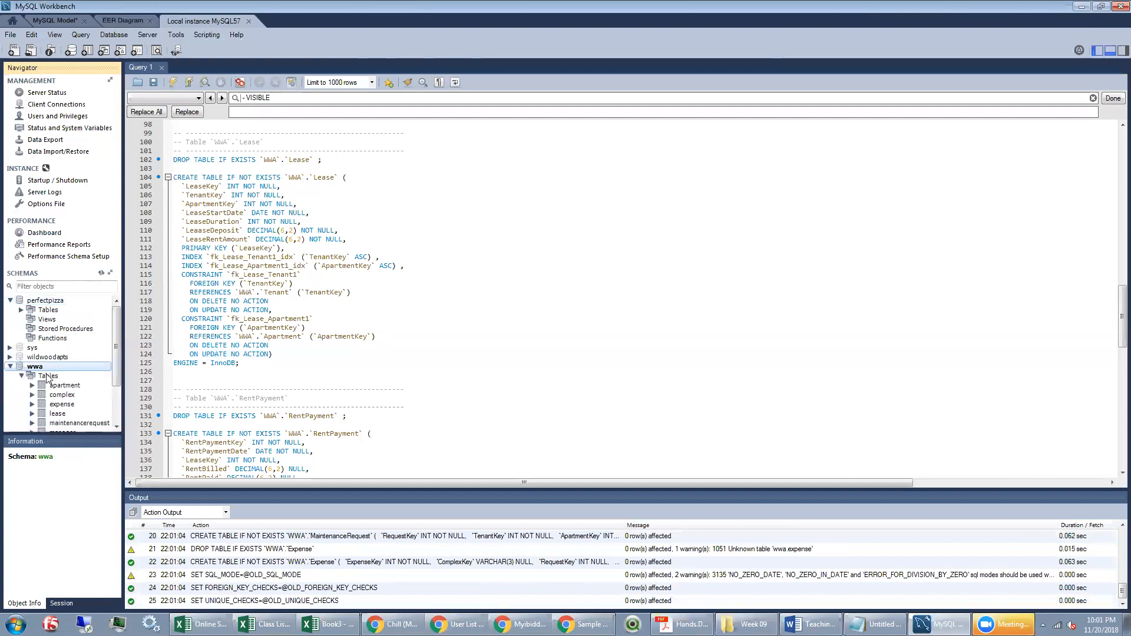
{"action": "left_click_drag", "start_coordinate": [118, 364], "coordinate": [125, 389]}
{"action": "scroll", "coordinate": [73, 327], "scroll_direction": "down", "scroll_amount": 1}
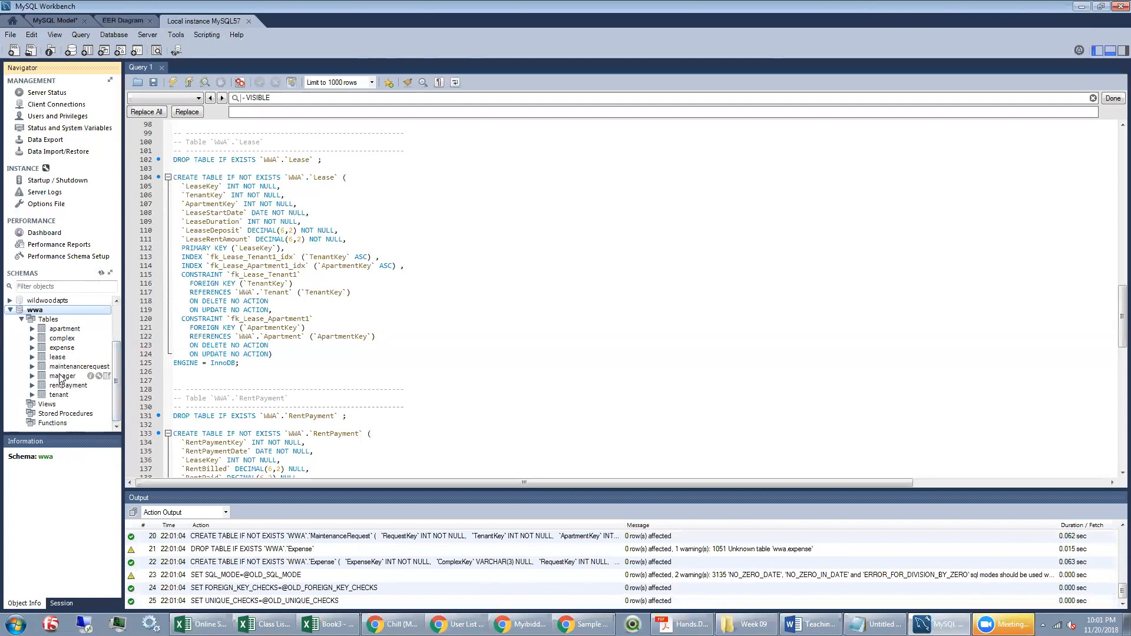
Check the columns of the created wwa tables, including apartment, expense, lease, rentpayment and tenant
{"action": "left_click", "coordinate": [59, 329]}
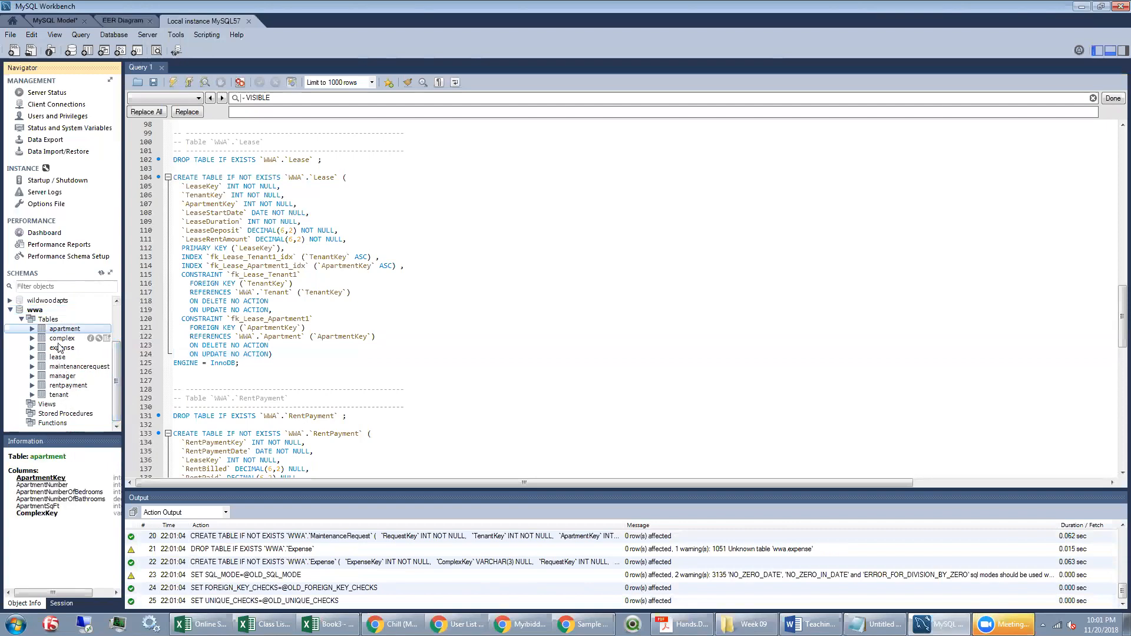
{"action": "left_click", "coordinate": [62, 348]}
{"action": "left_click", "coordinate": [64, 357]}
{"action": "left_click", "coordinate": [65, 385]}
{"action": "left_click", "coordinate": [47, 404]}
{"action": "left_click", "coordinate": [59, 395]}
{"action": "left_click", "coordinate": [62, 328]}
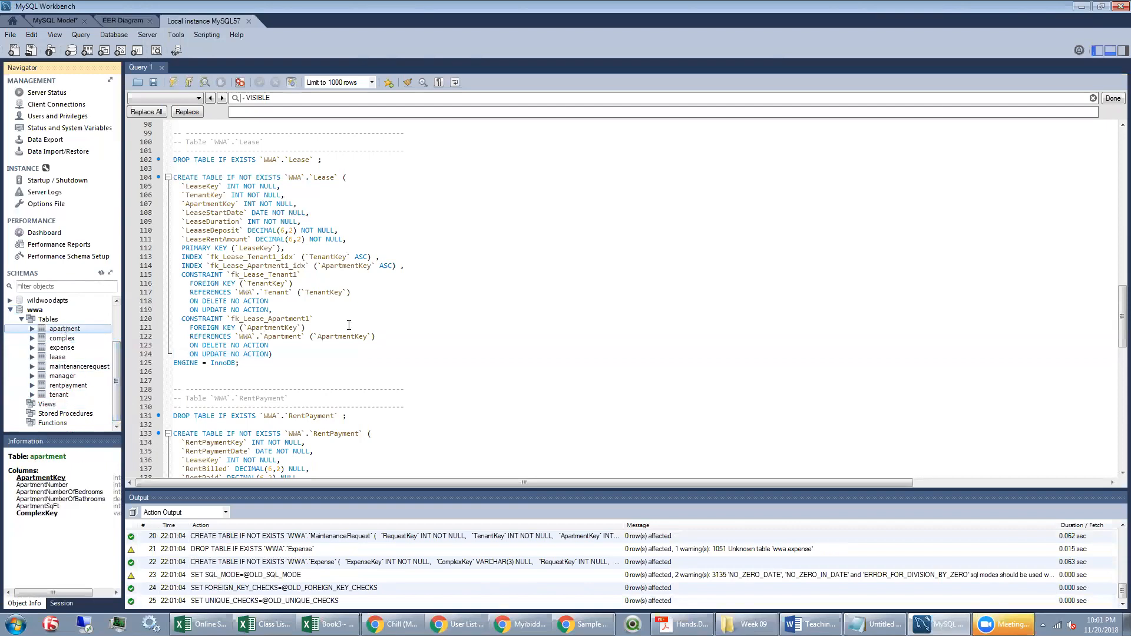